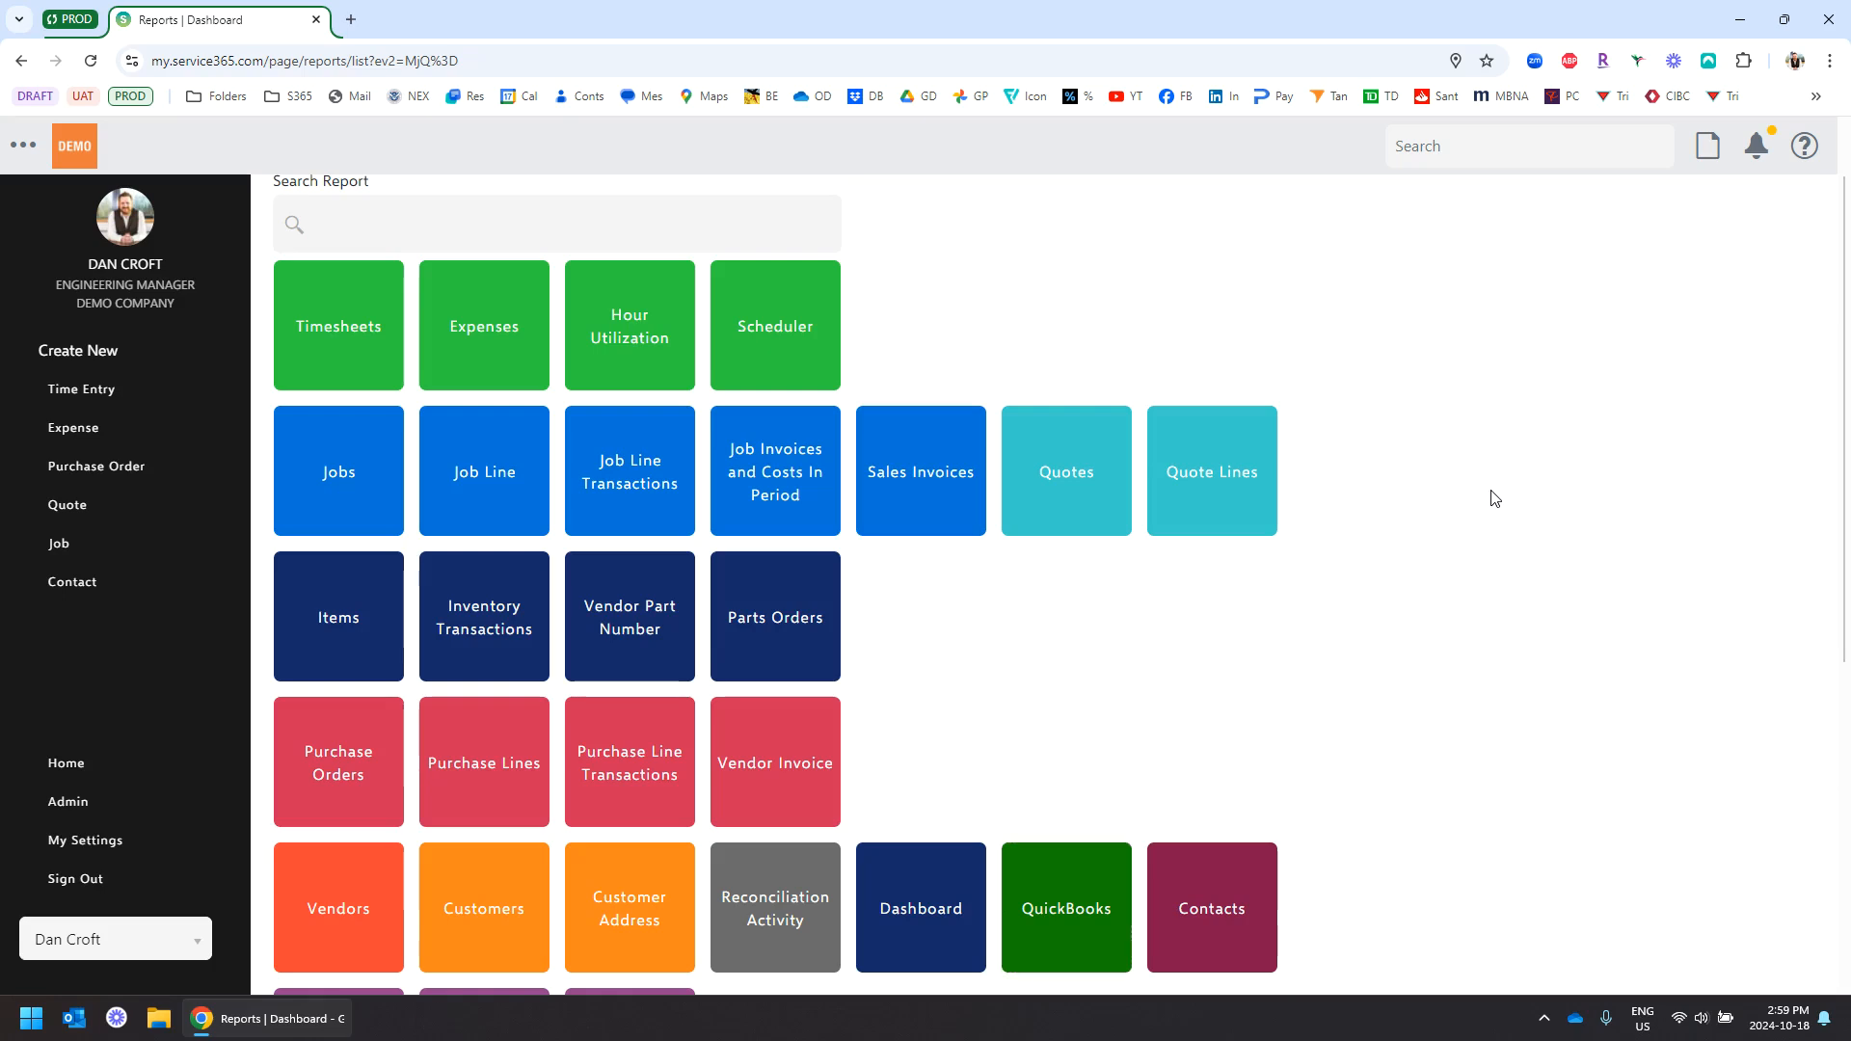
Look over the report tiles and open the Job Report from the Jobs tile
scroll(1495, 494, "down", 5)
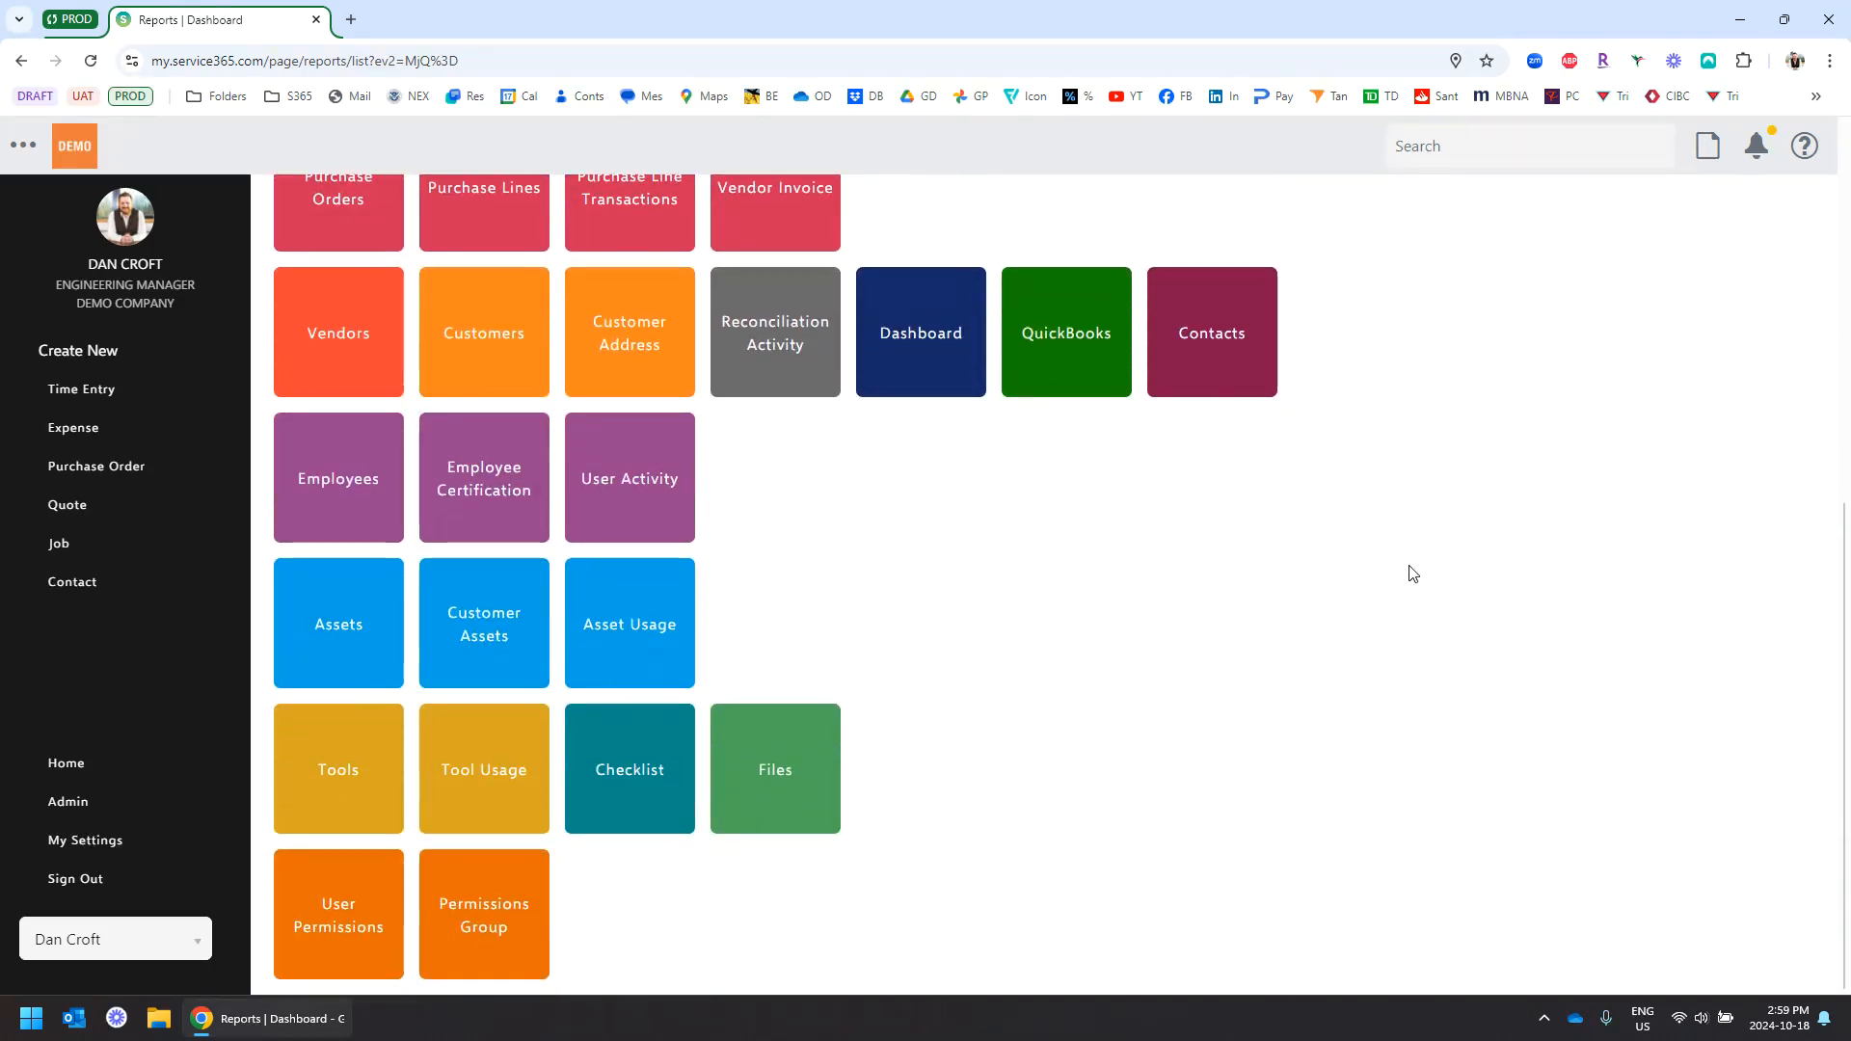
scroll(1481, 506, "up", 6)
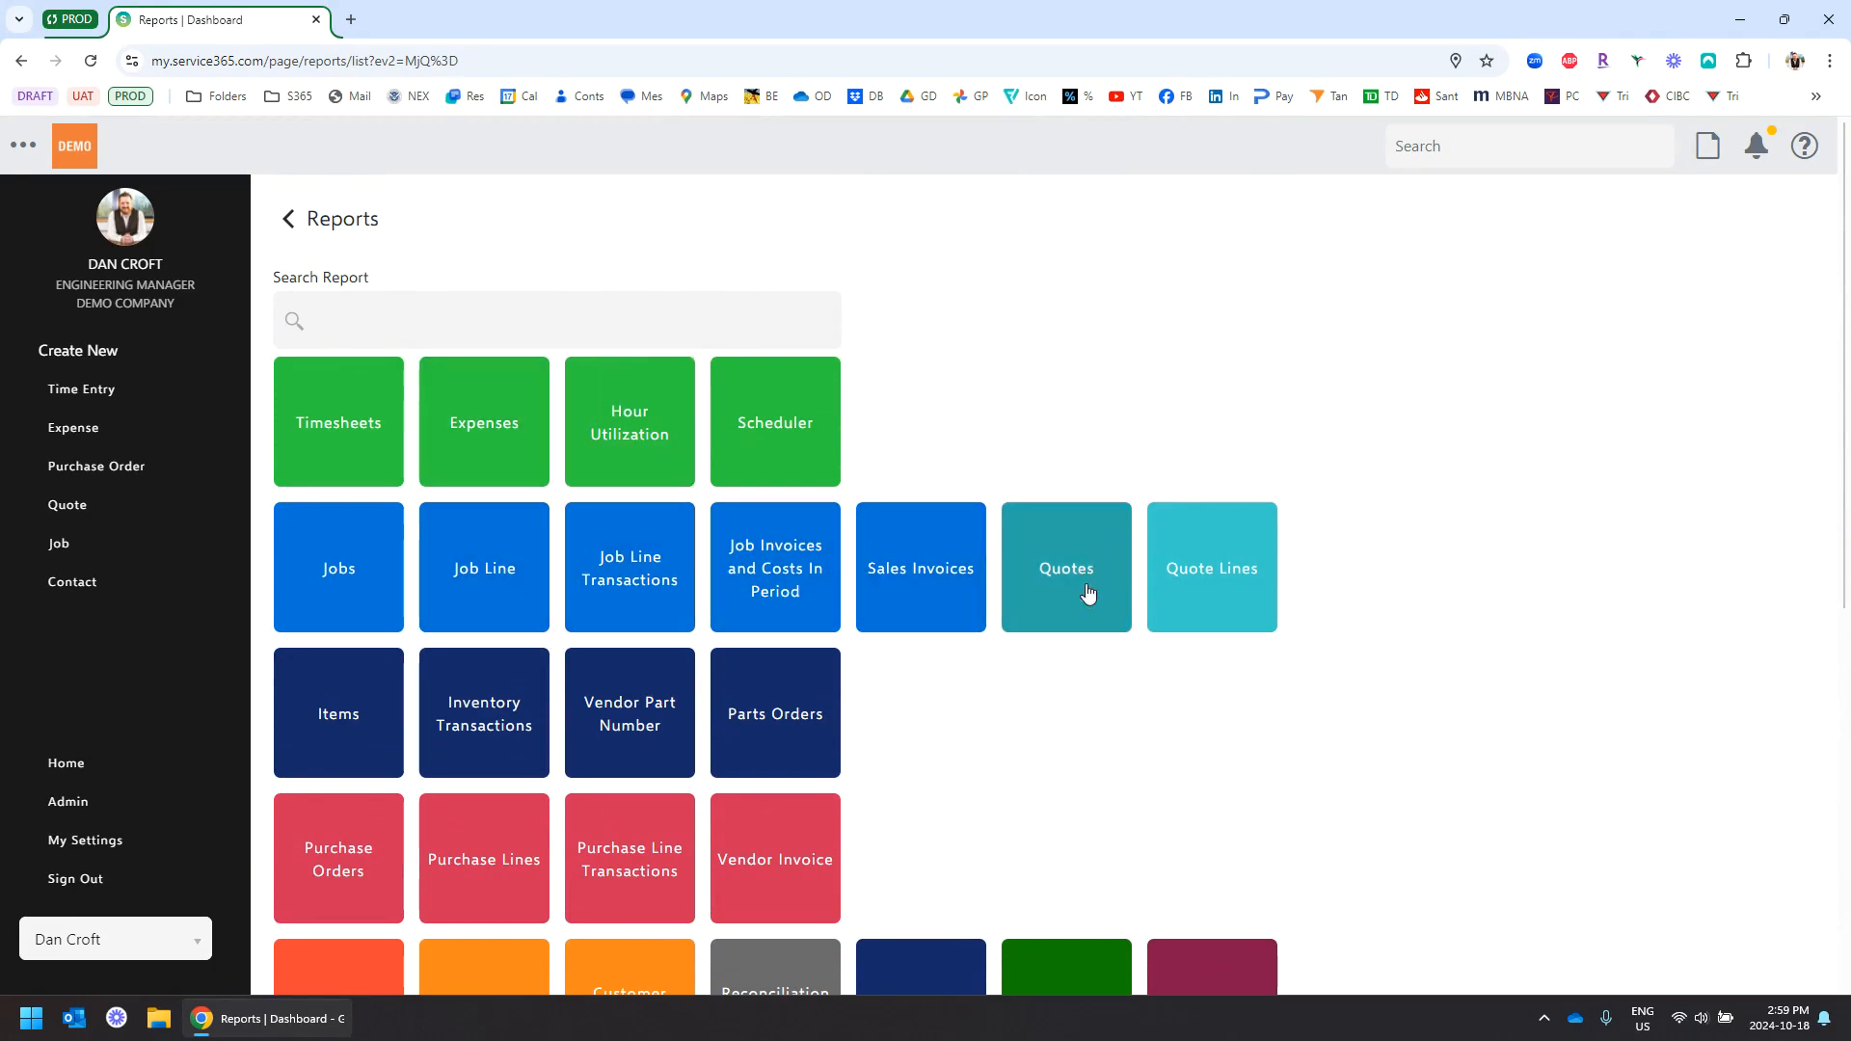
scroll(1147, 579, "down", 2)
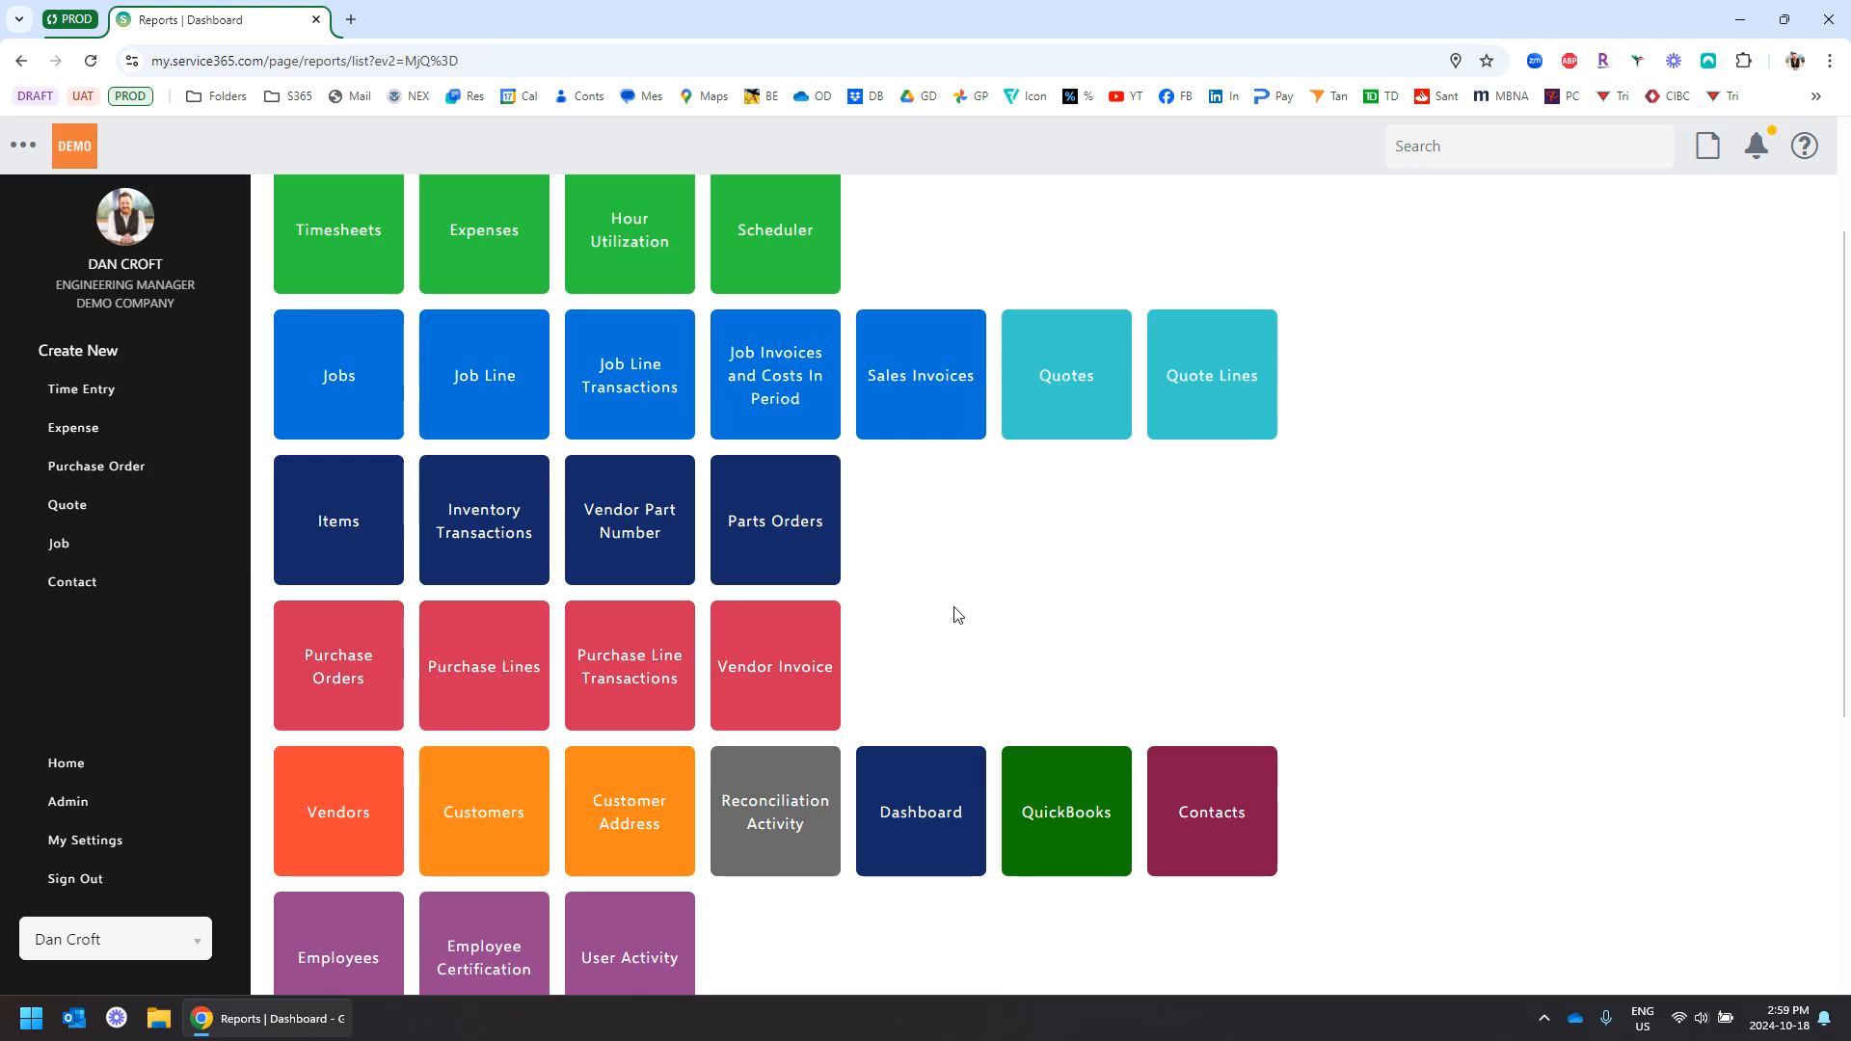
left_click(343, 379)
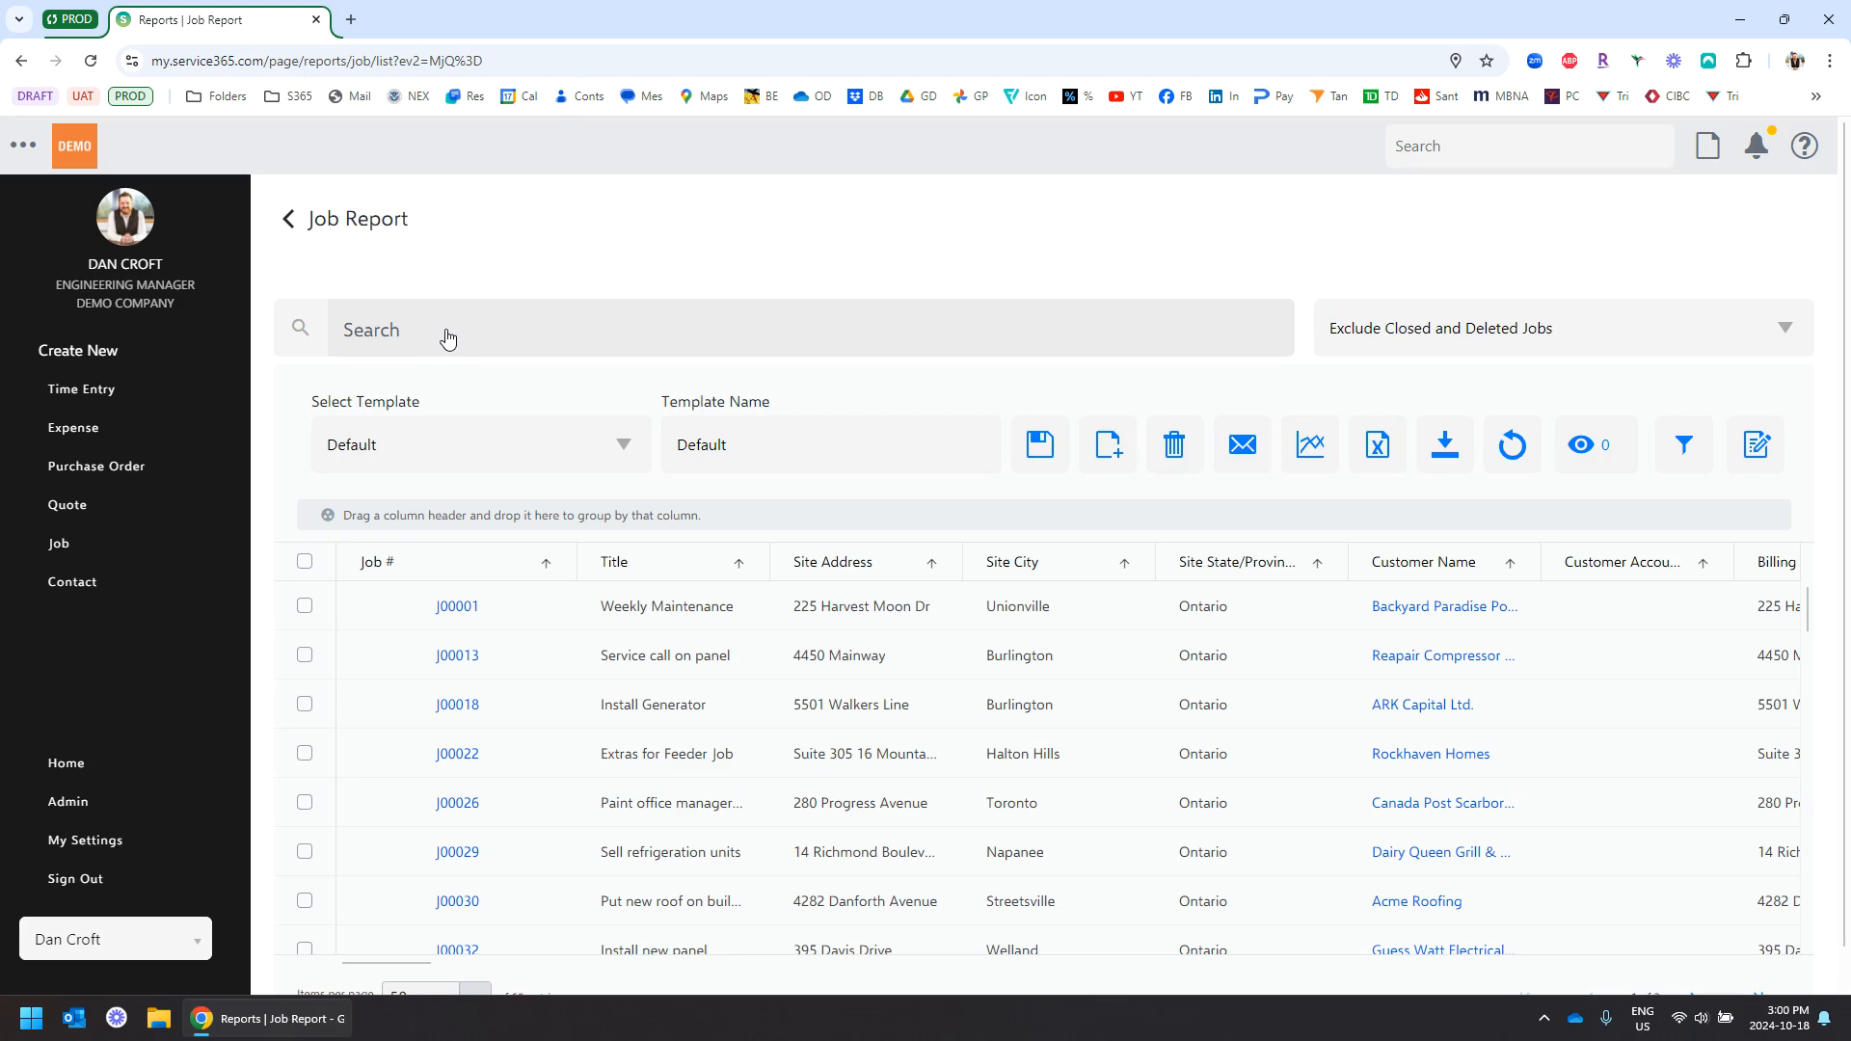
Show the saved Job Report templates, such as Dan Test and Data for Charts (Global)
left_click(622, 445)
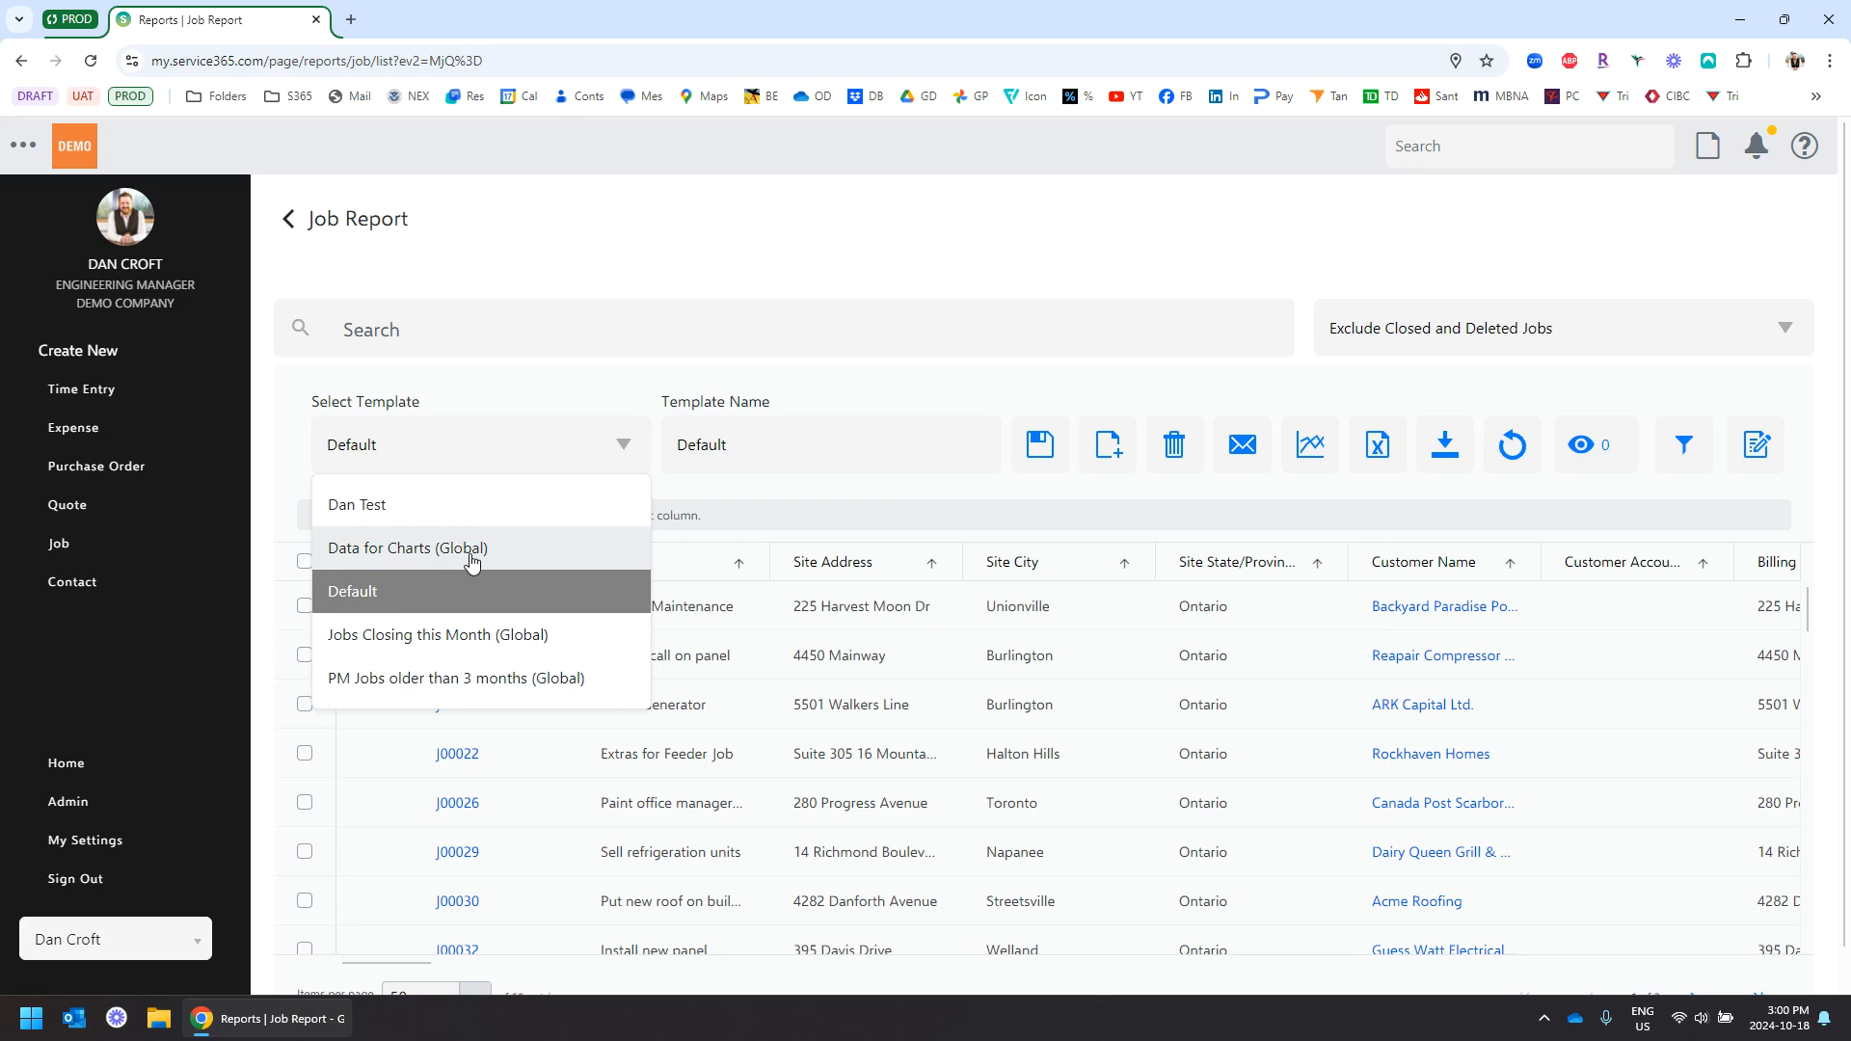
Dismiss the template dropdown so the Job Report stays on Default
left_click(675, 246)
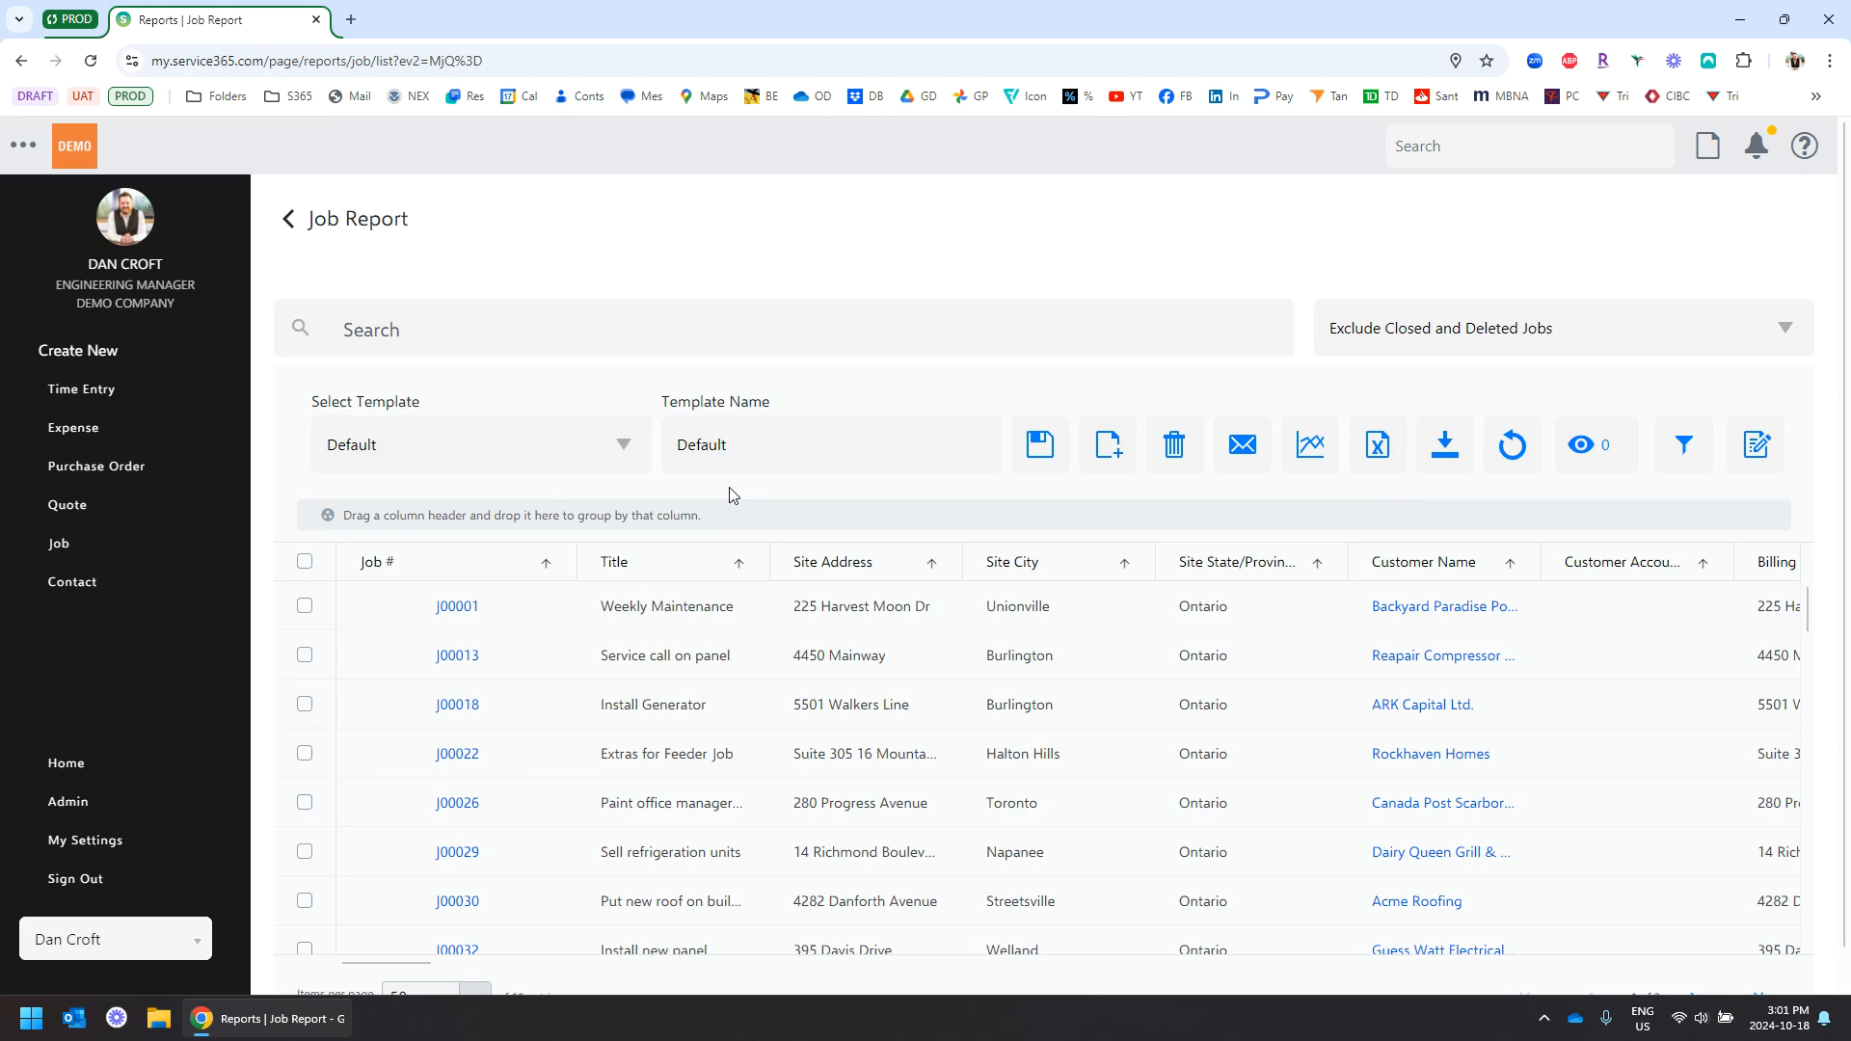
Scroll through the Job Report grid to review its columns
scroll(797, 281, "down", 1)
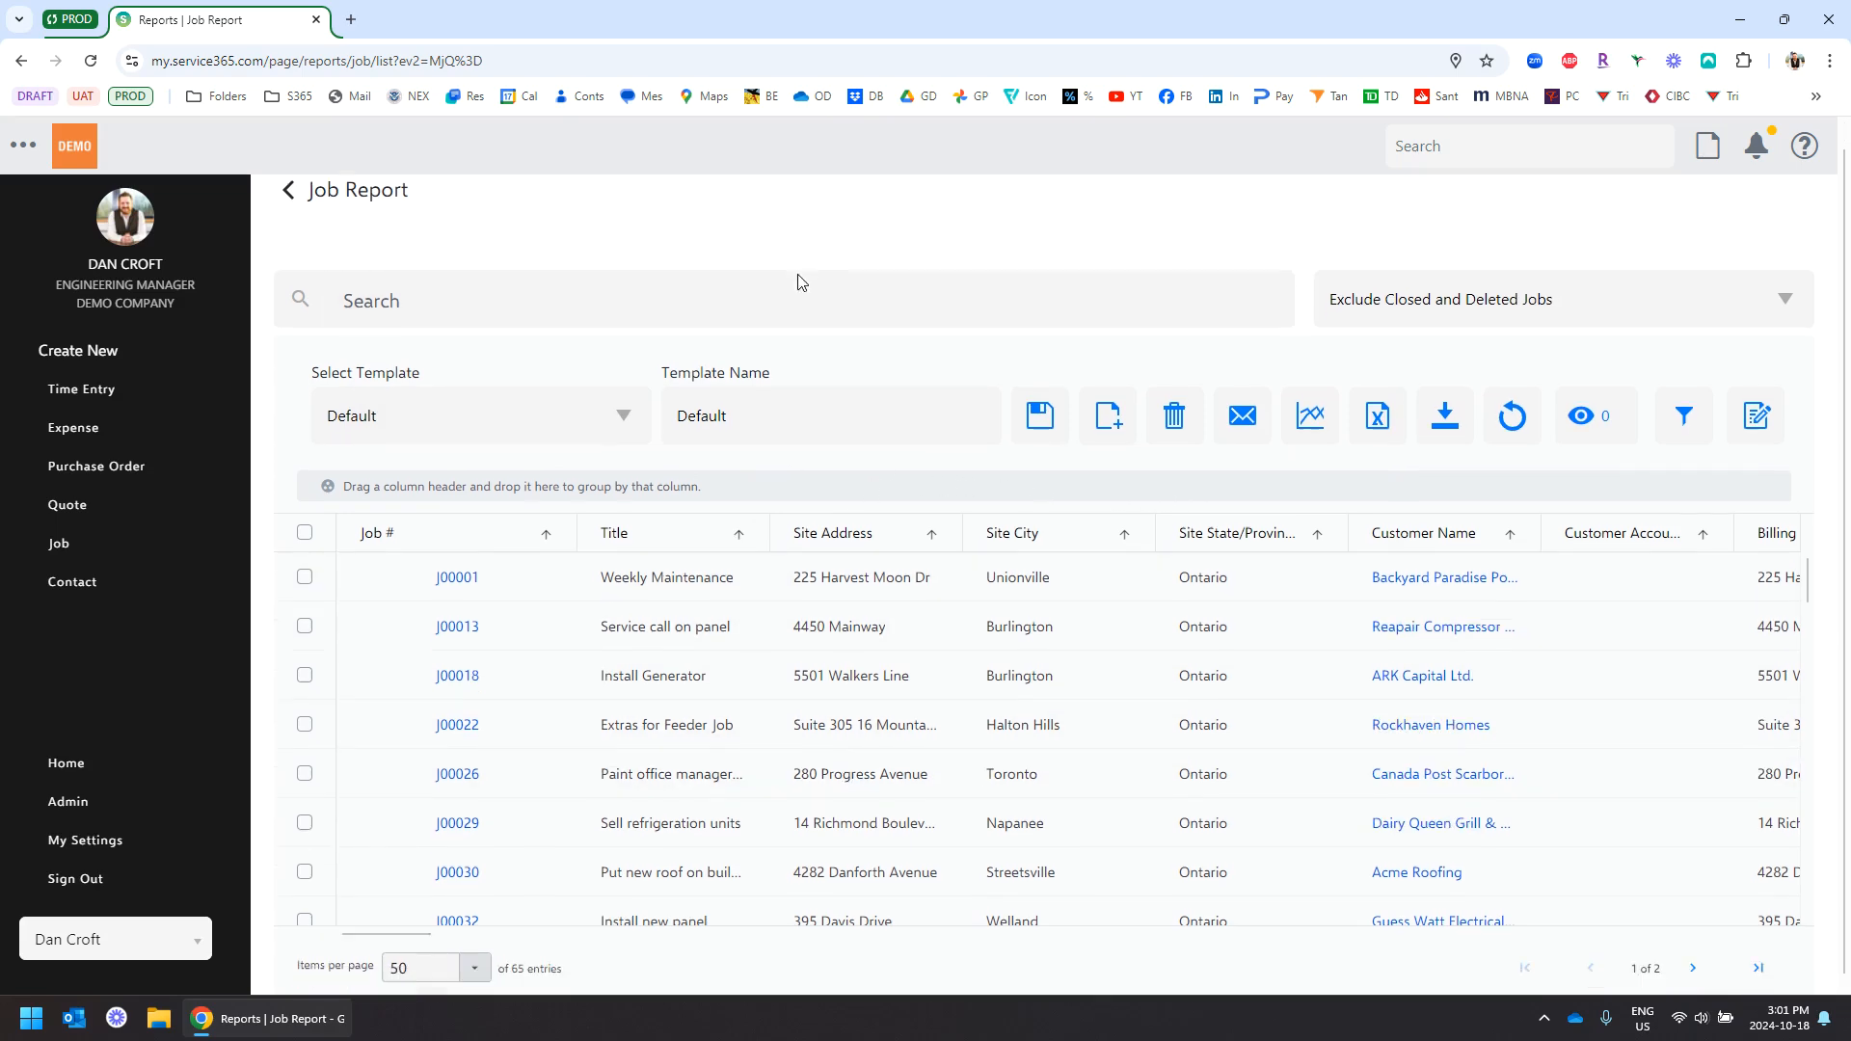
left_click_drag(404, 921, 345, 919)
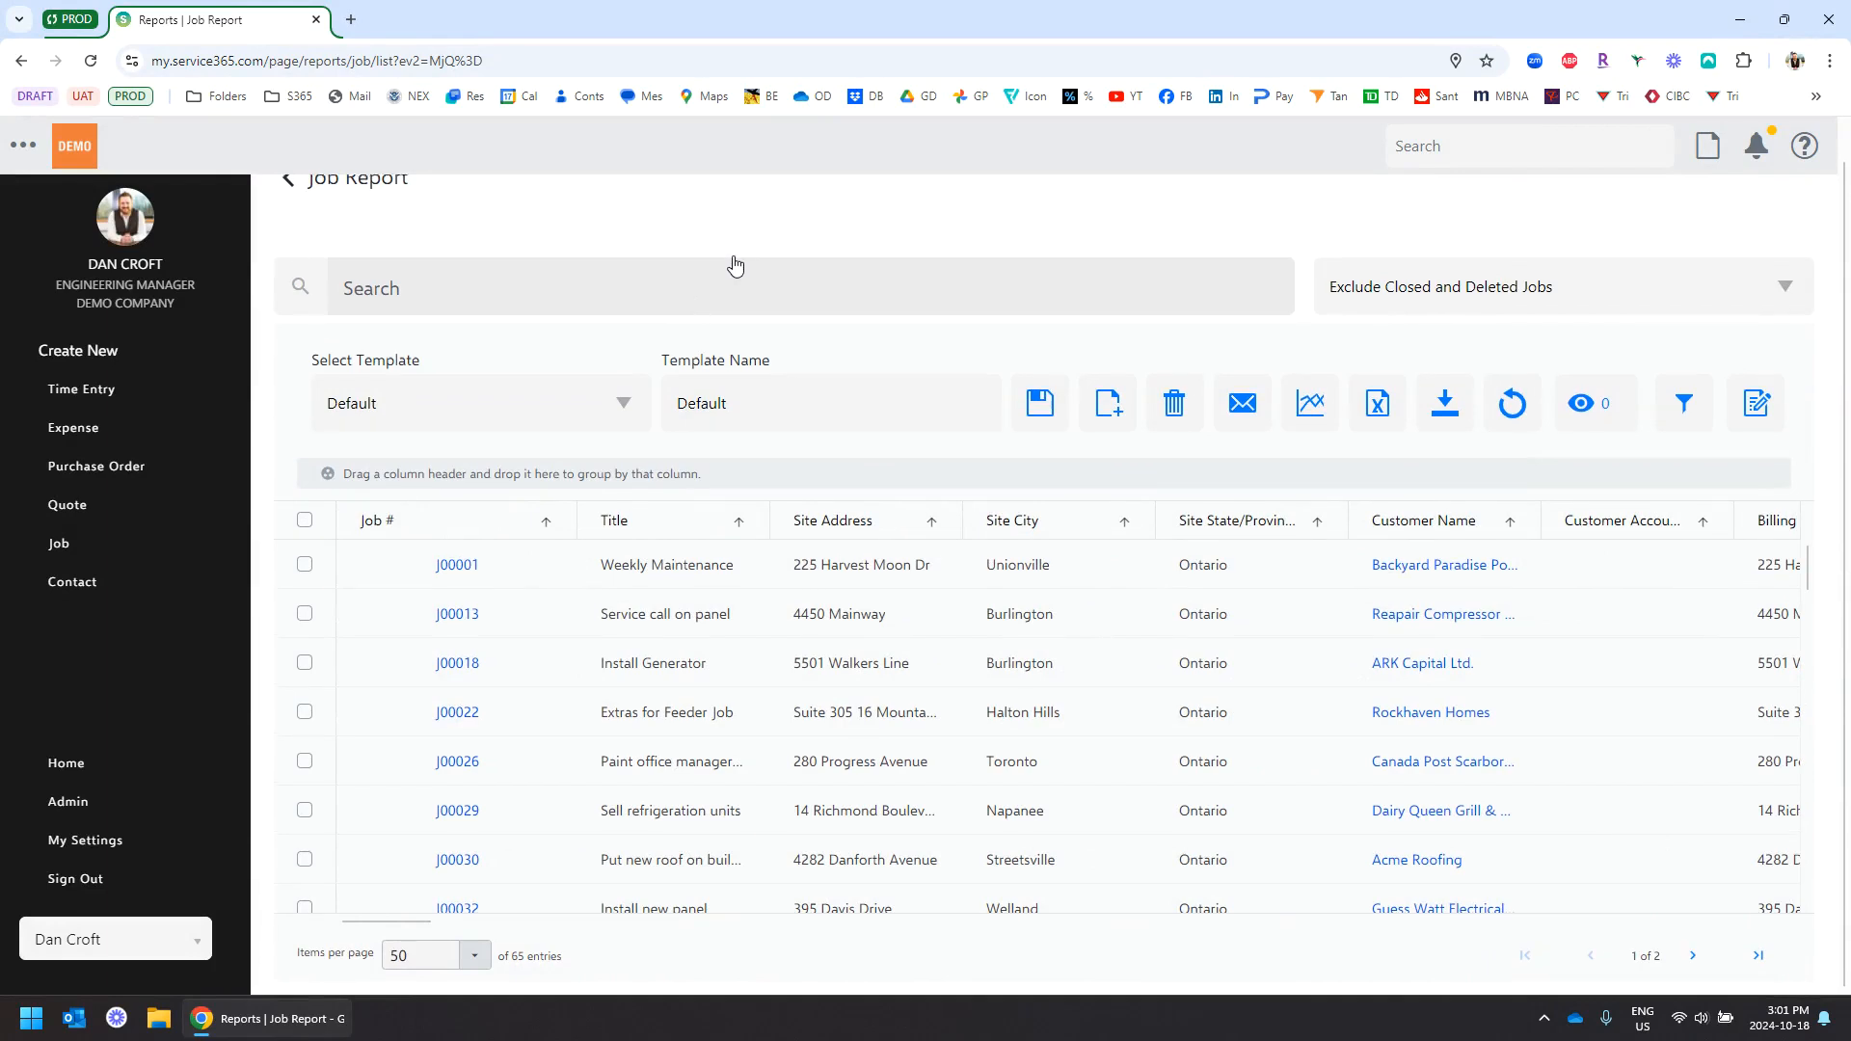
scroll(734, 264, "up", 1)
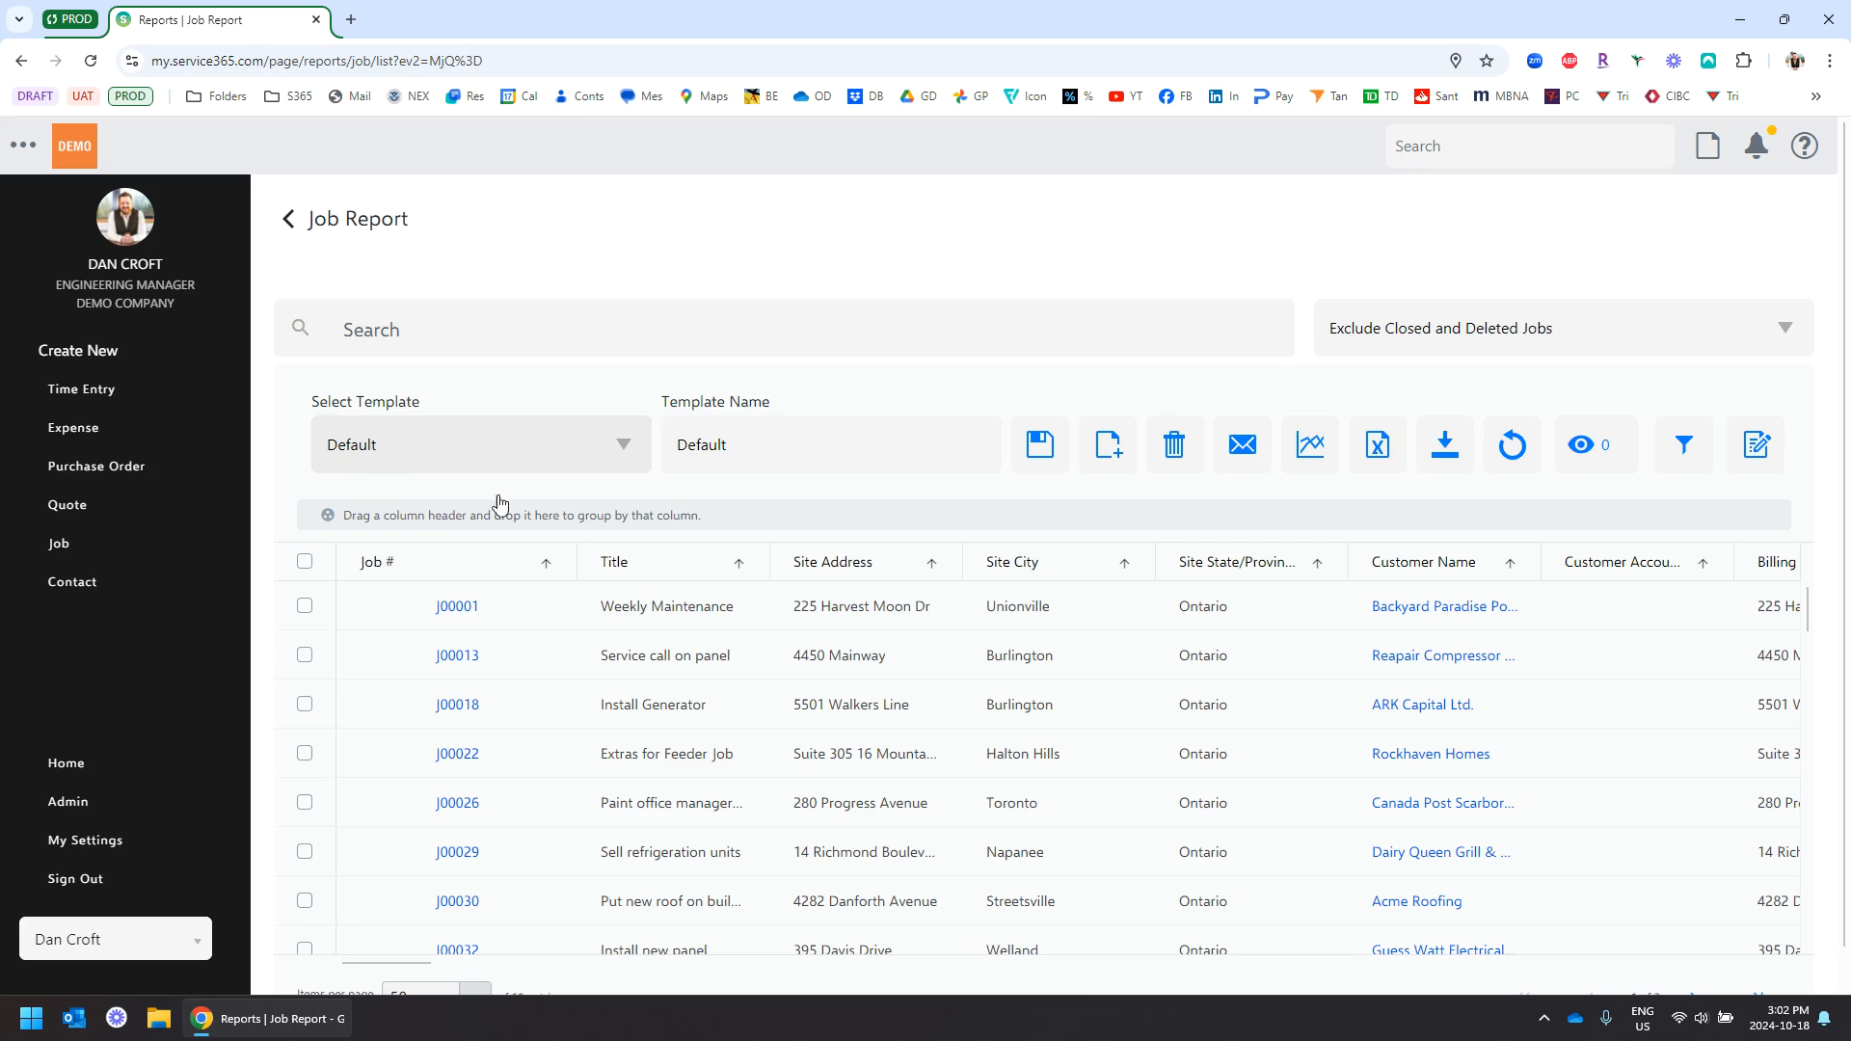
Save a new global Job Report template named 'Demo' and open Advanced Filtering
left_click(1111, 453)
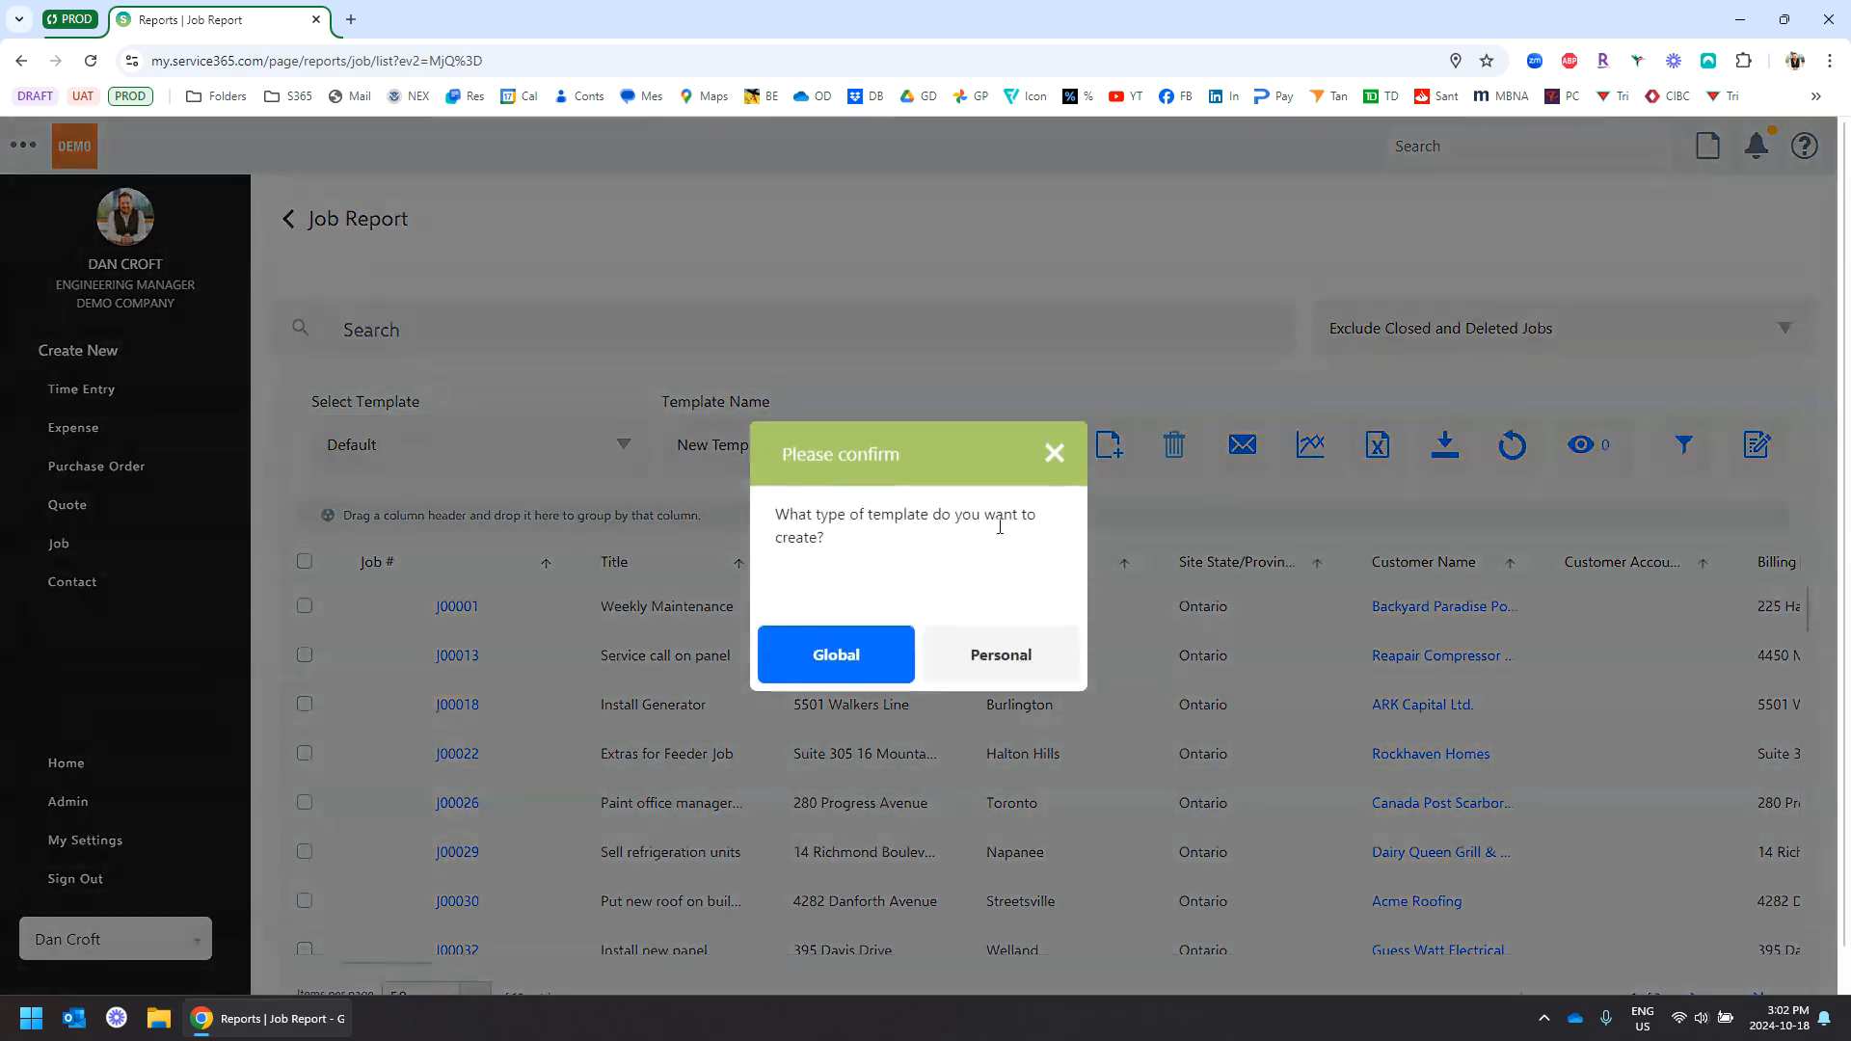
left_click(835, 656)
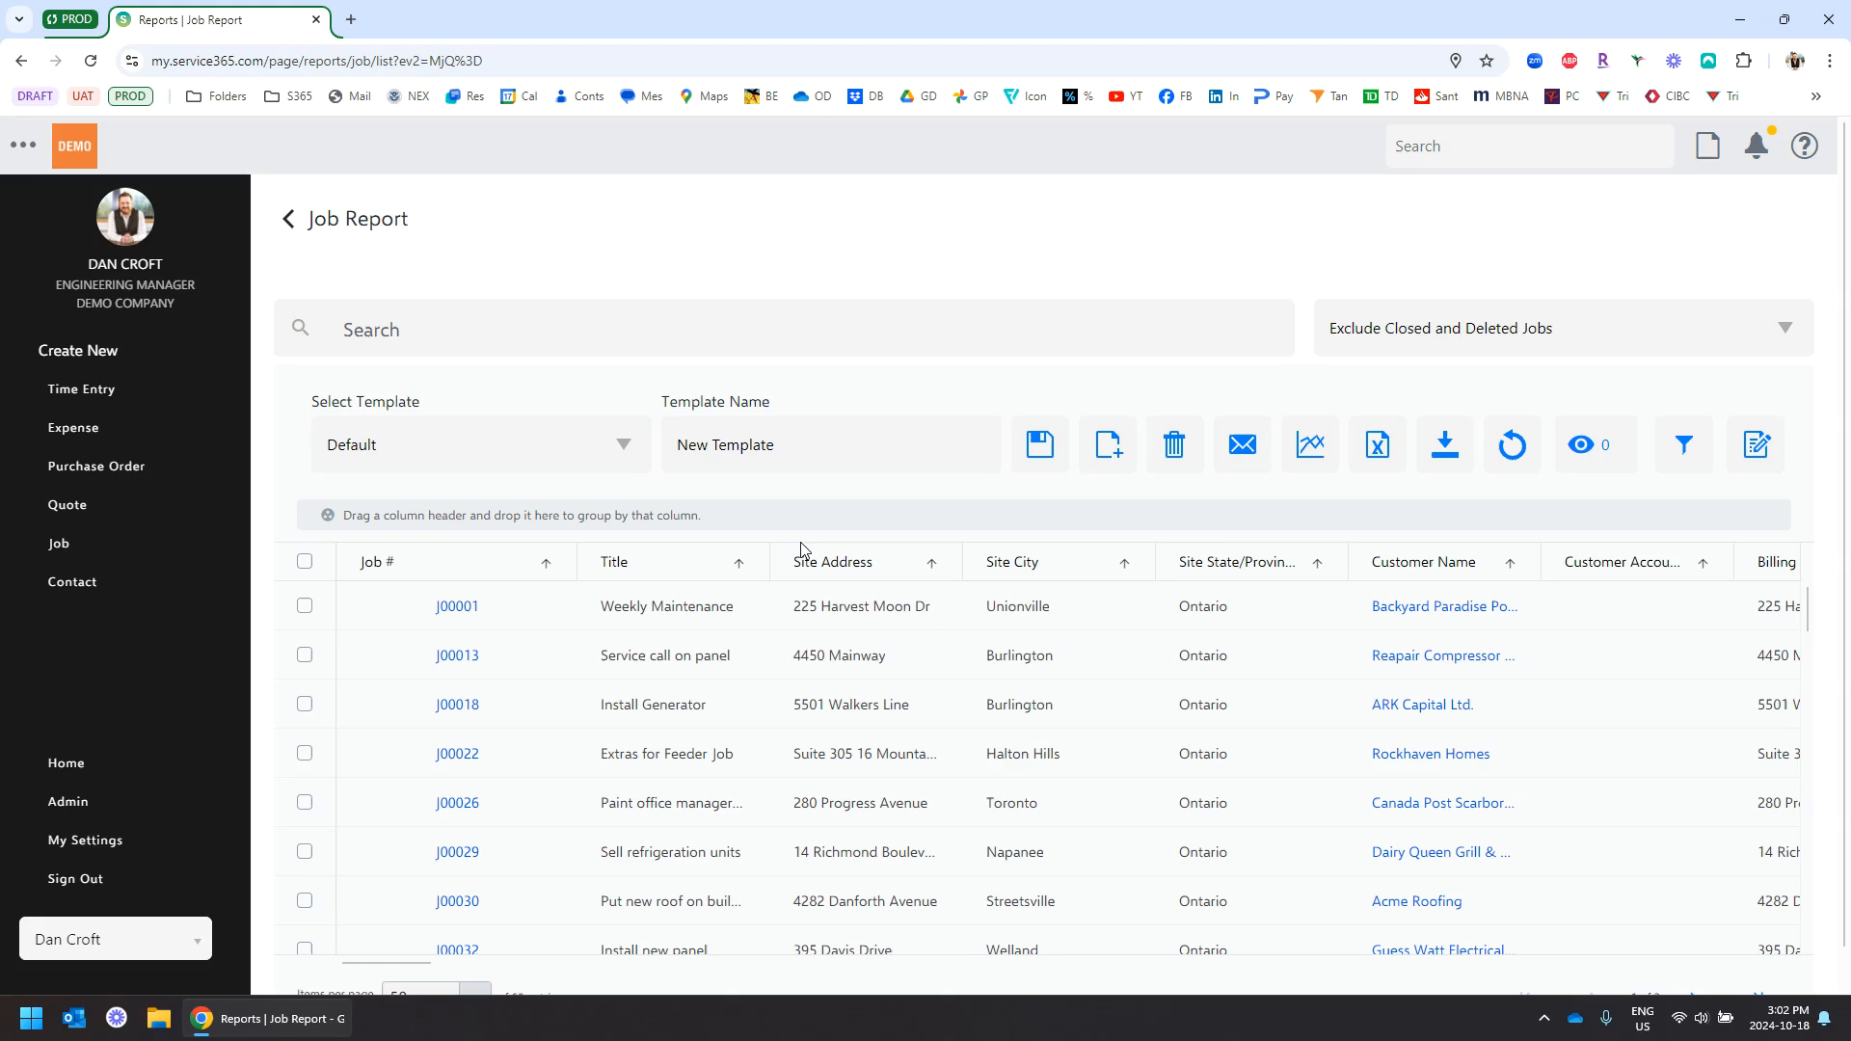
triple_click(820, 455)
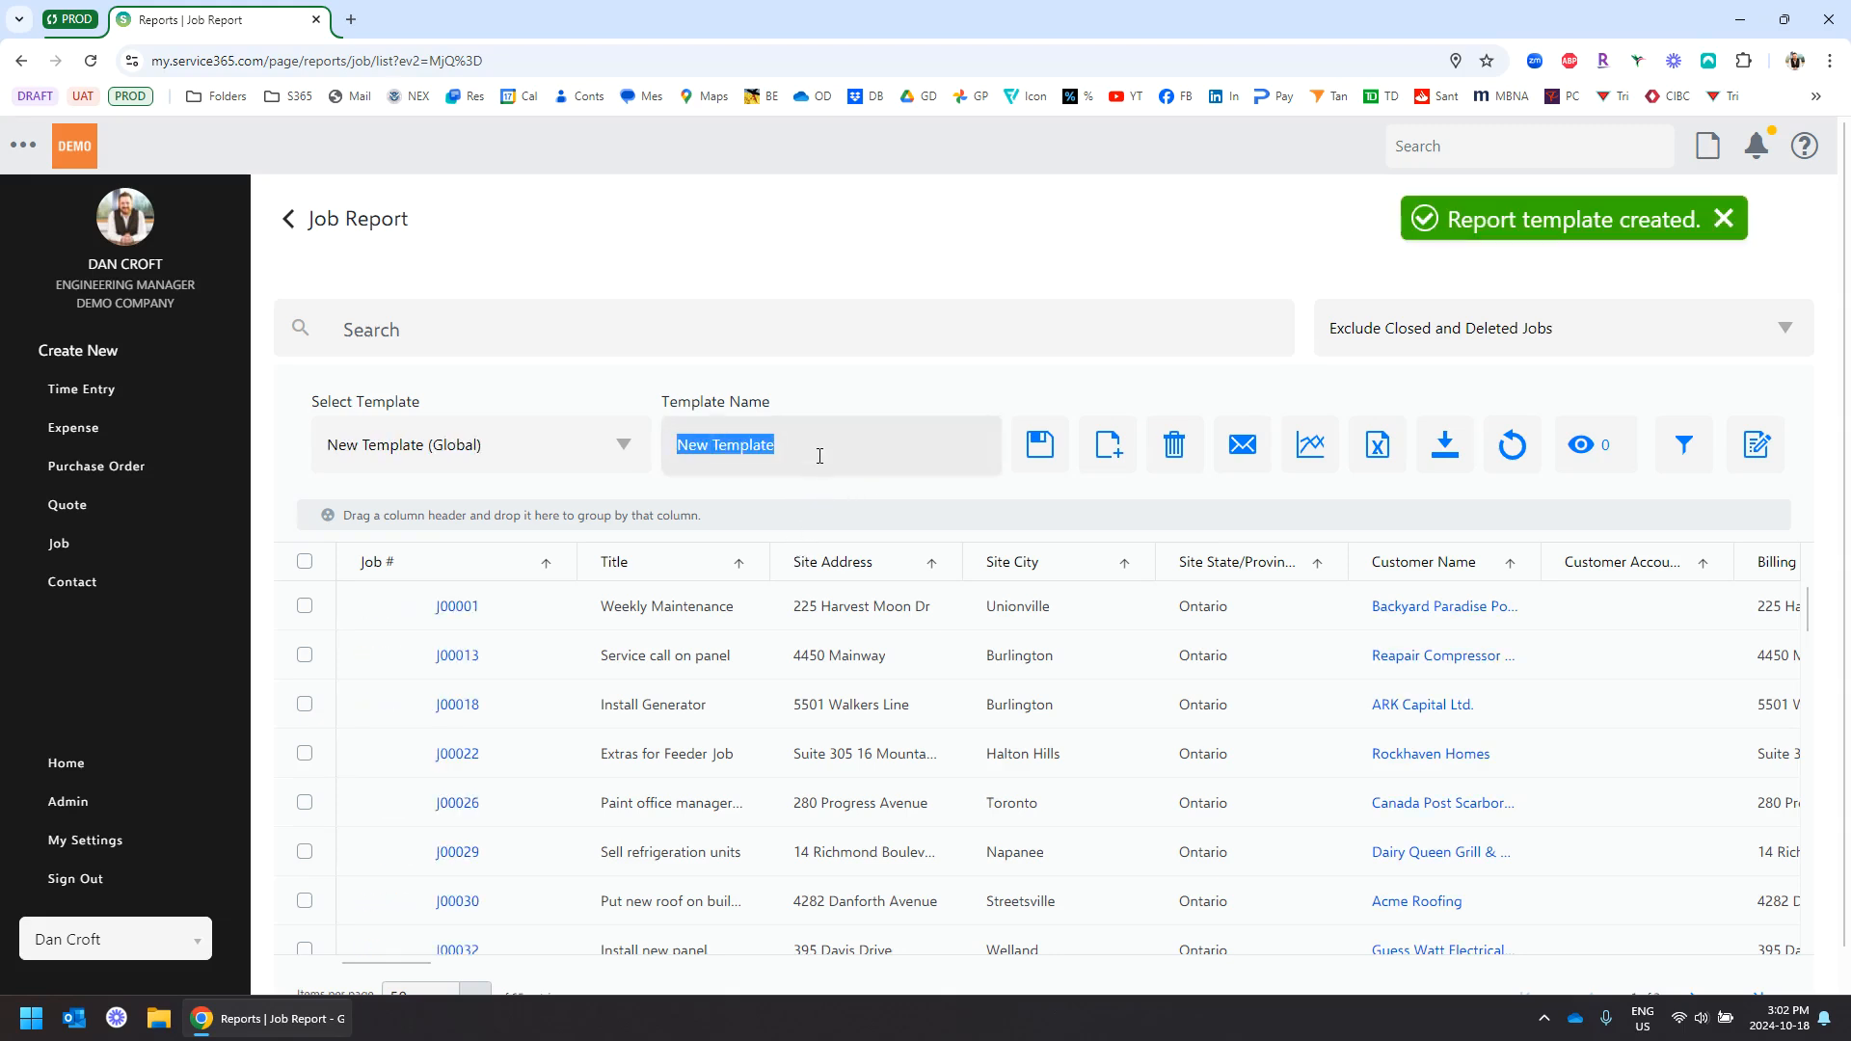
type("Demo")
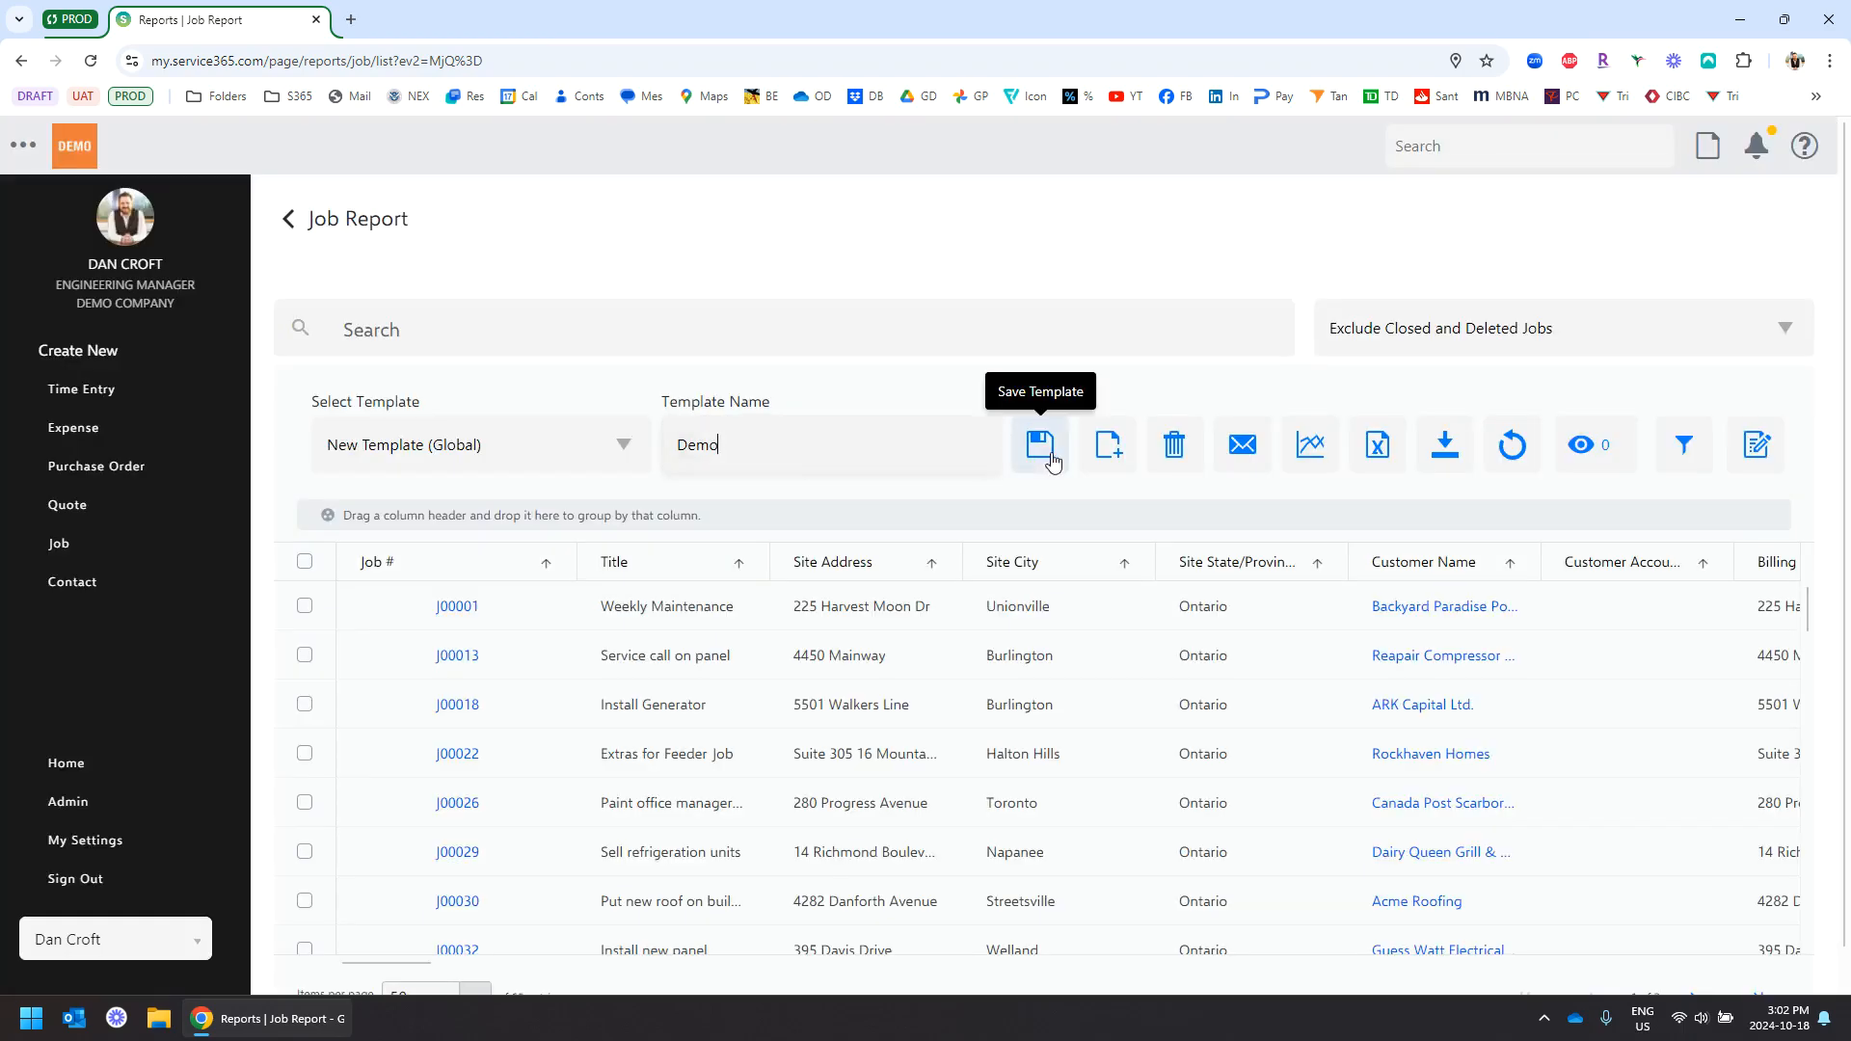
left_click(1039, 444)
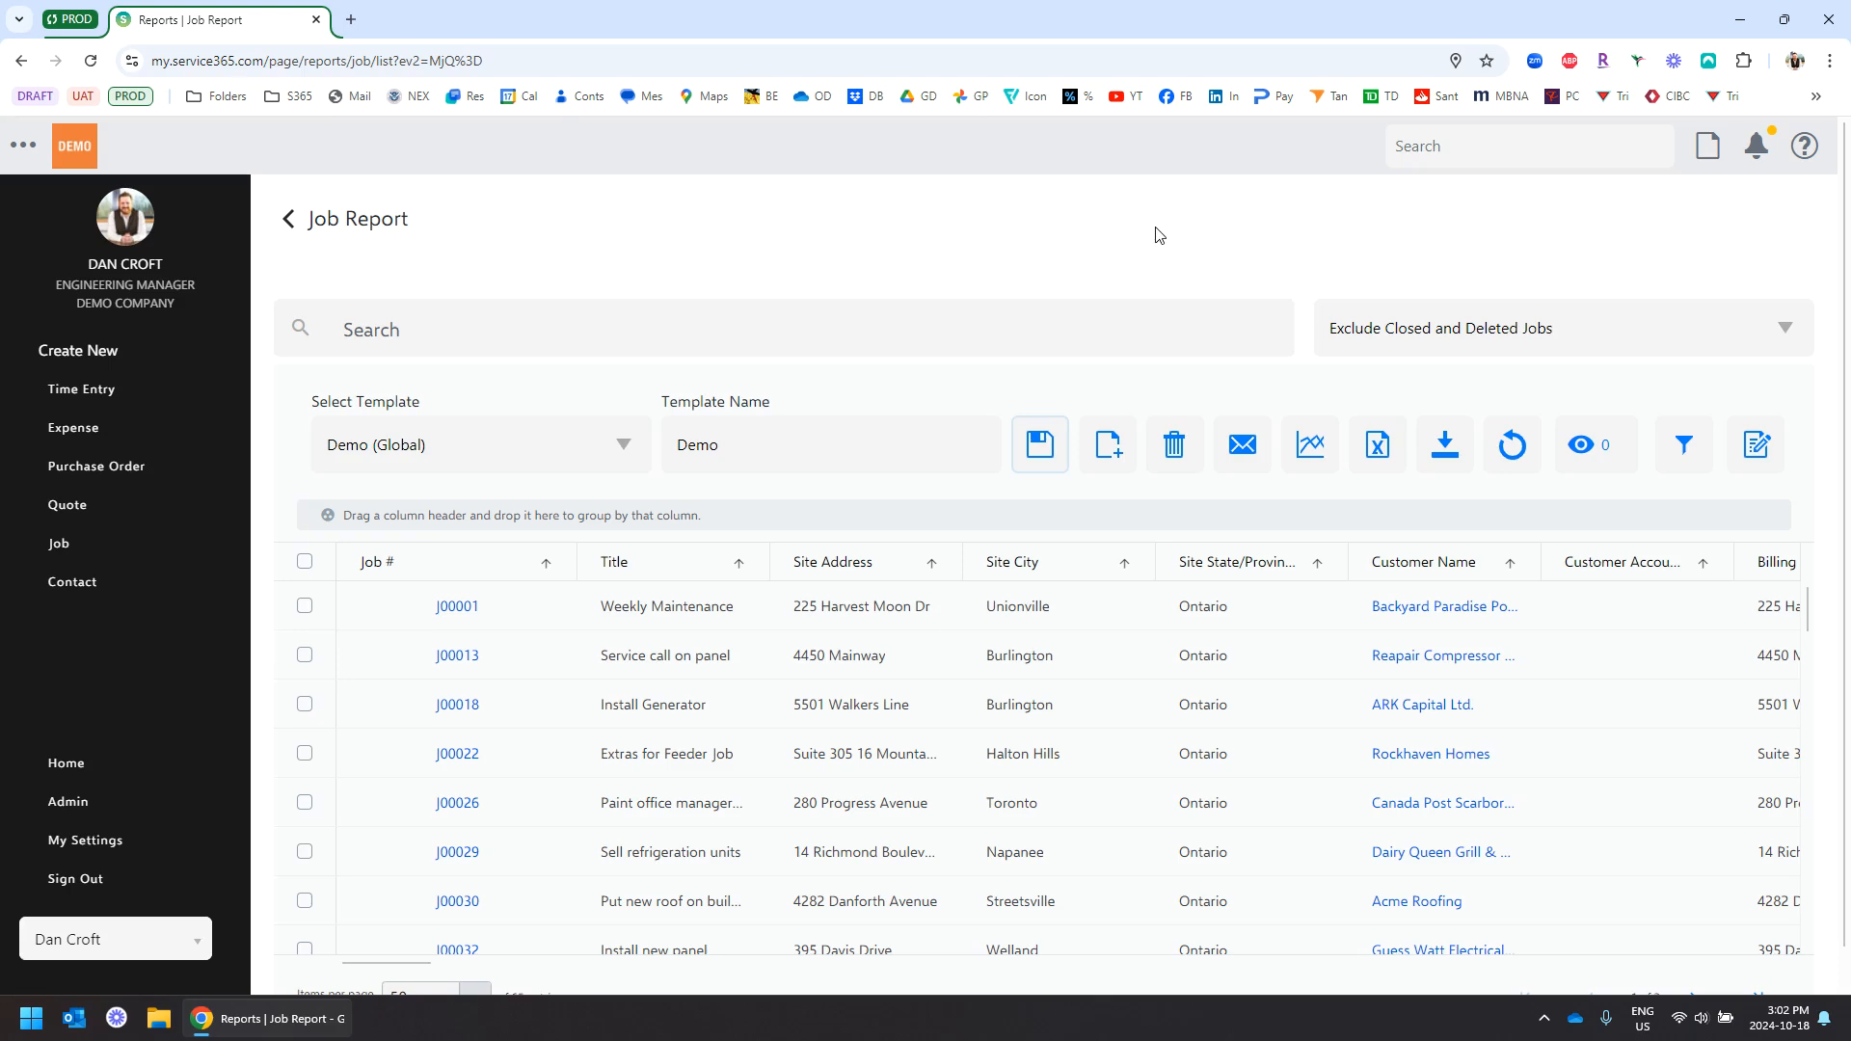
left_click(1687, 455)
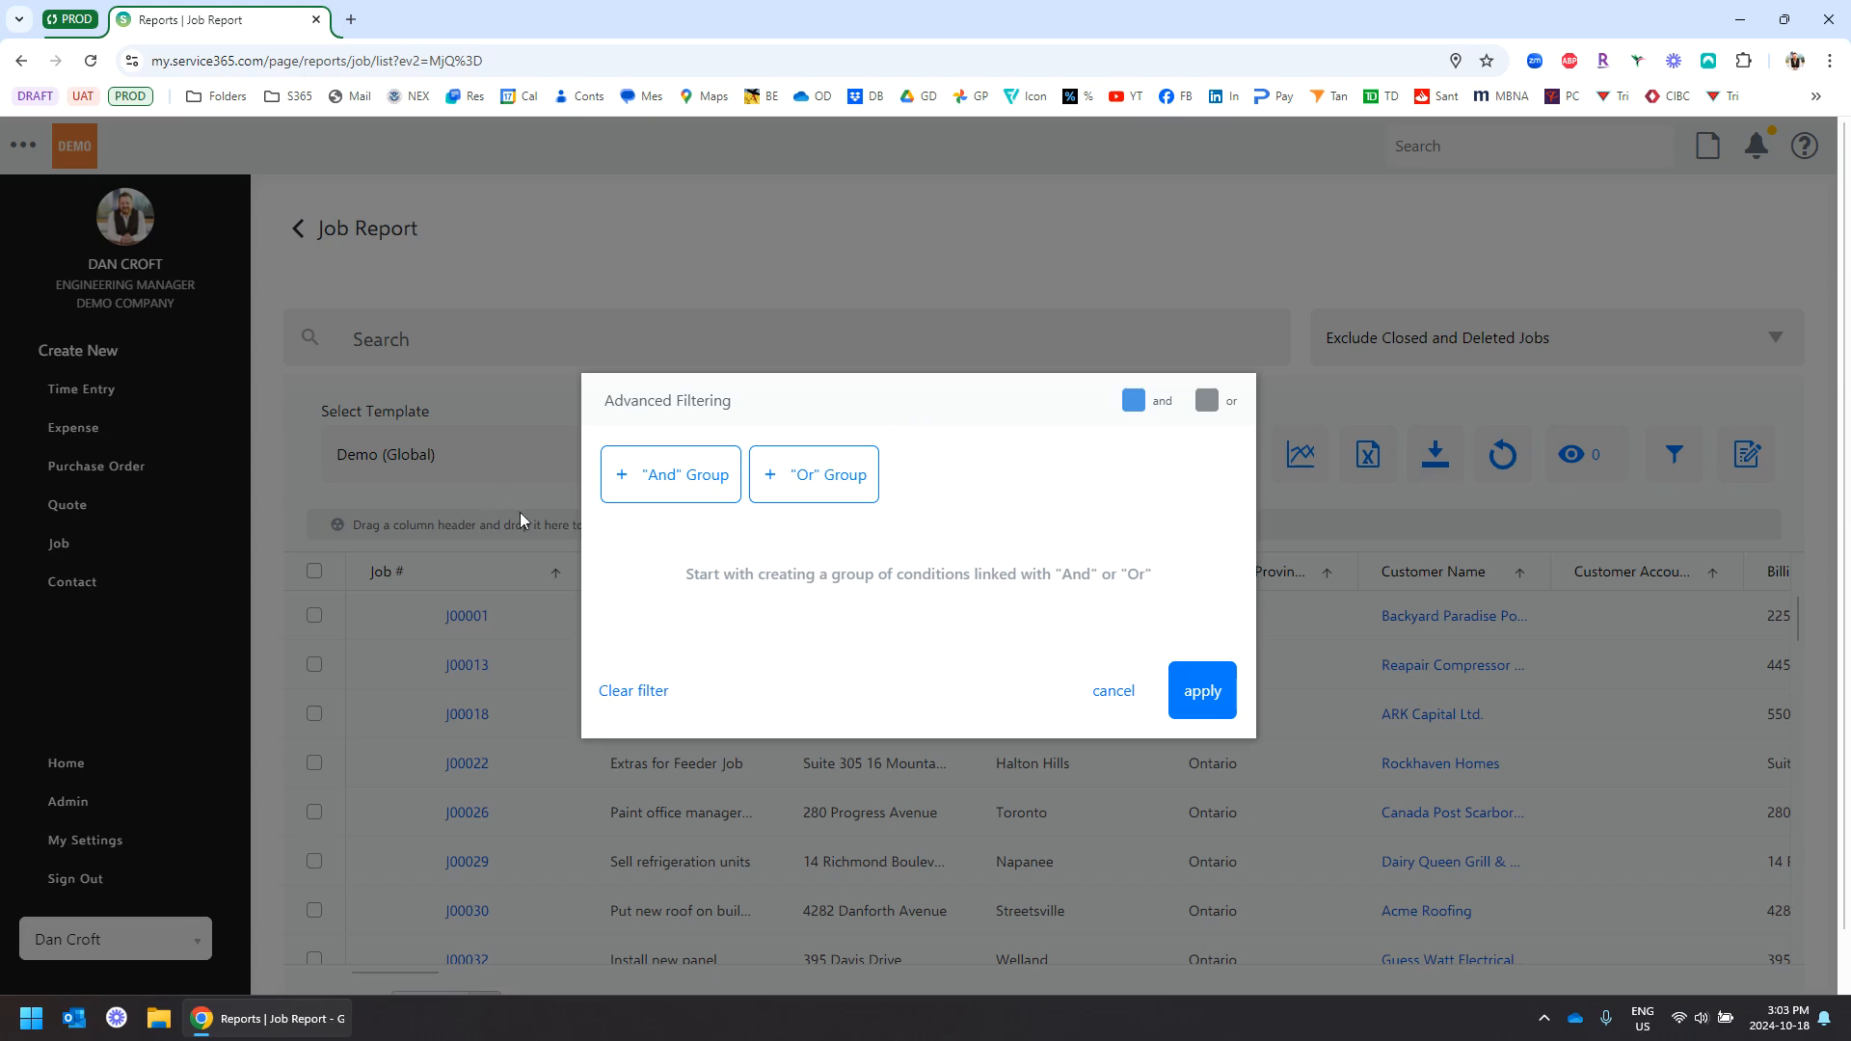
Add an And filter group with the condition Status equals 'open'
left_click(655, 488)
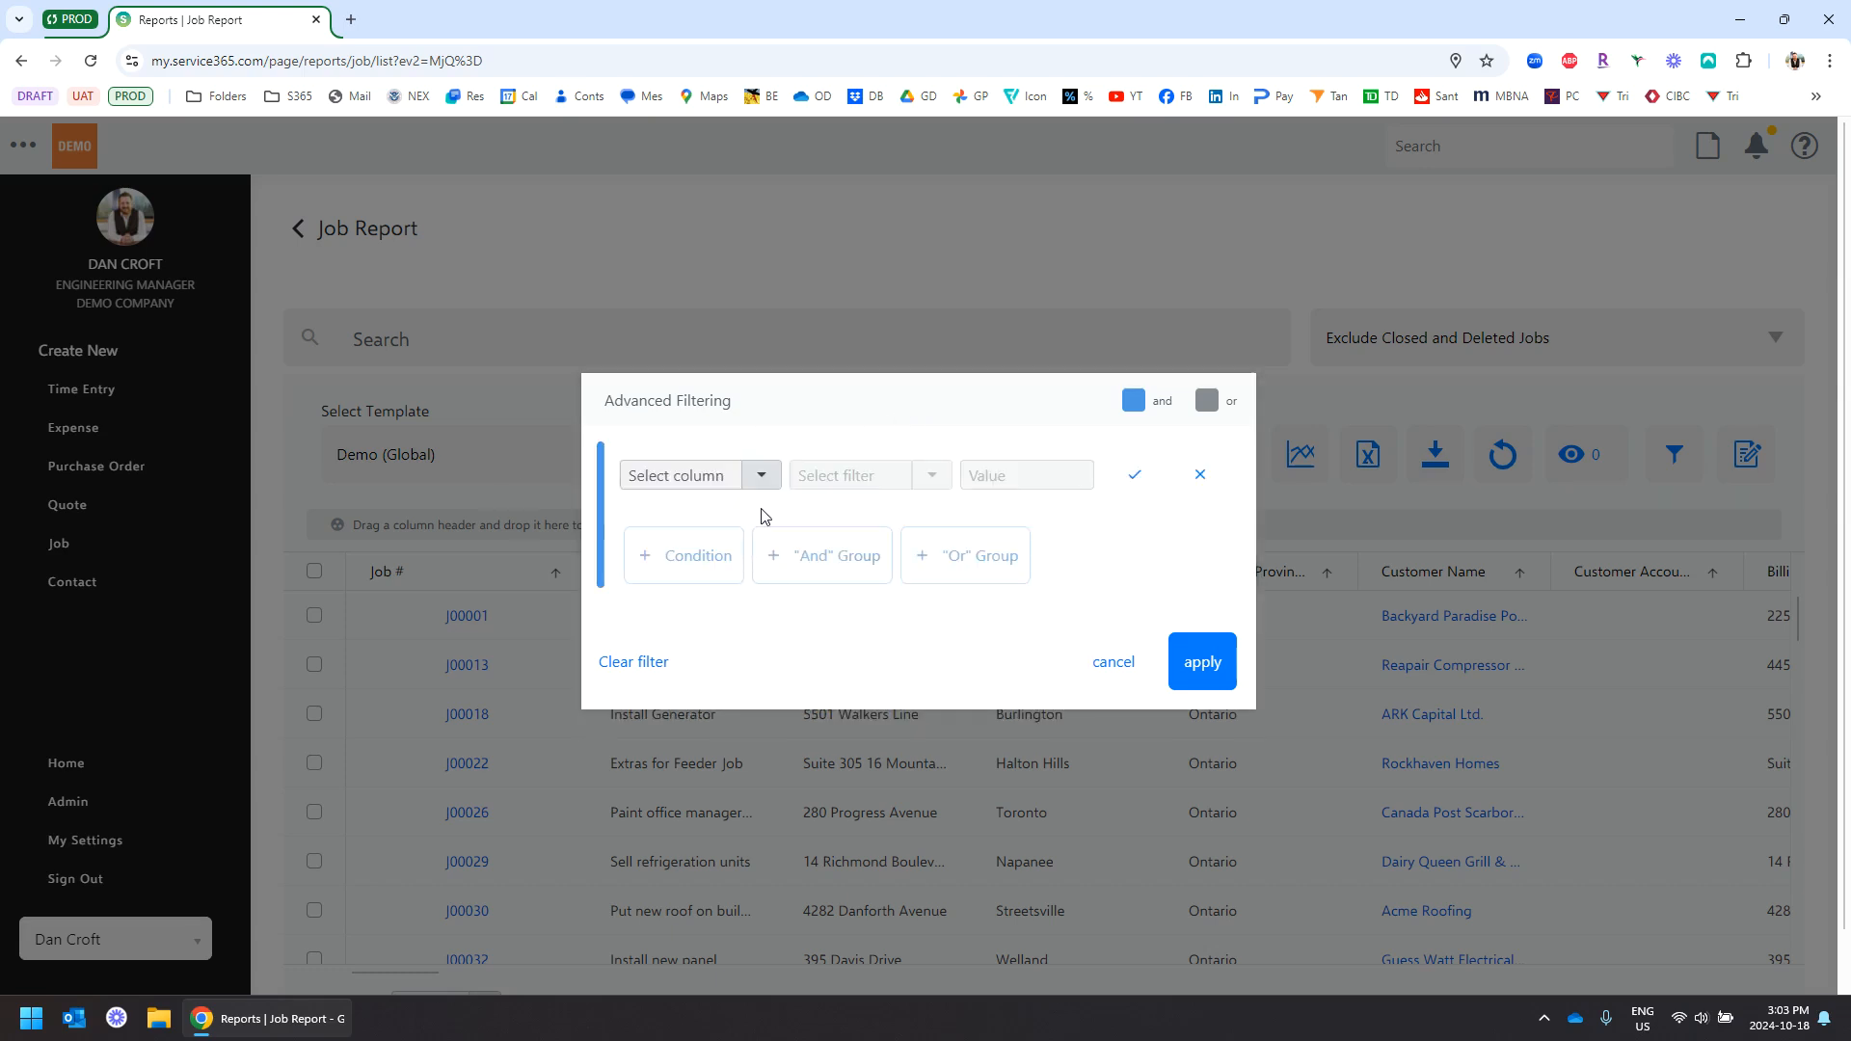
left_click(761, 475)
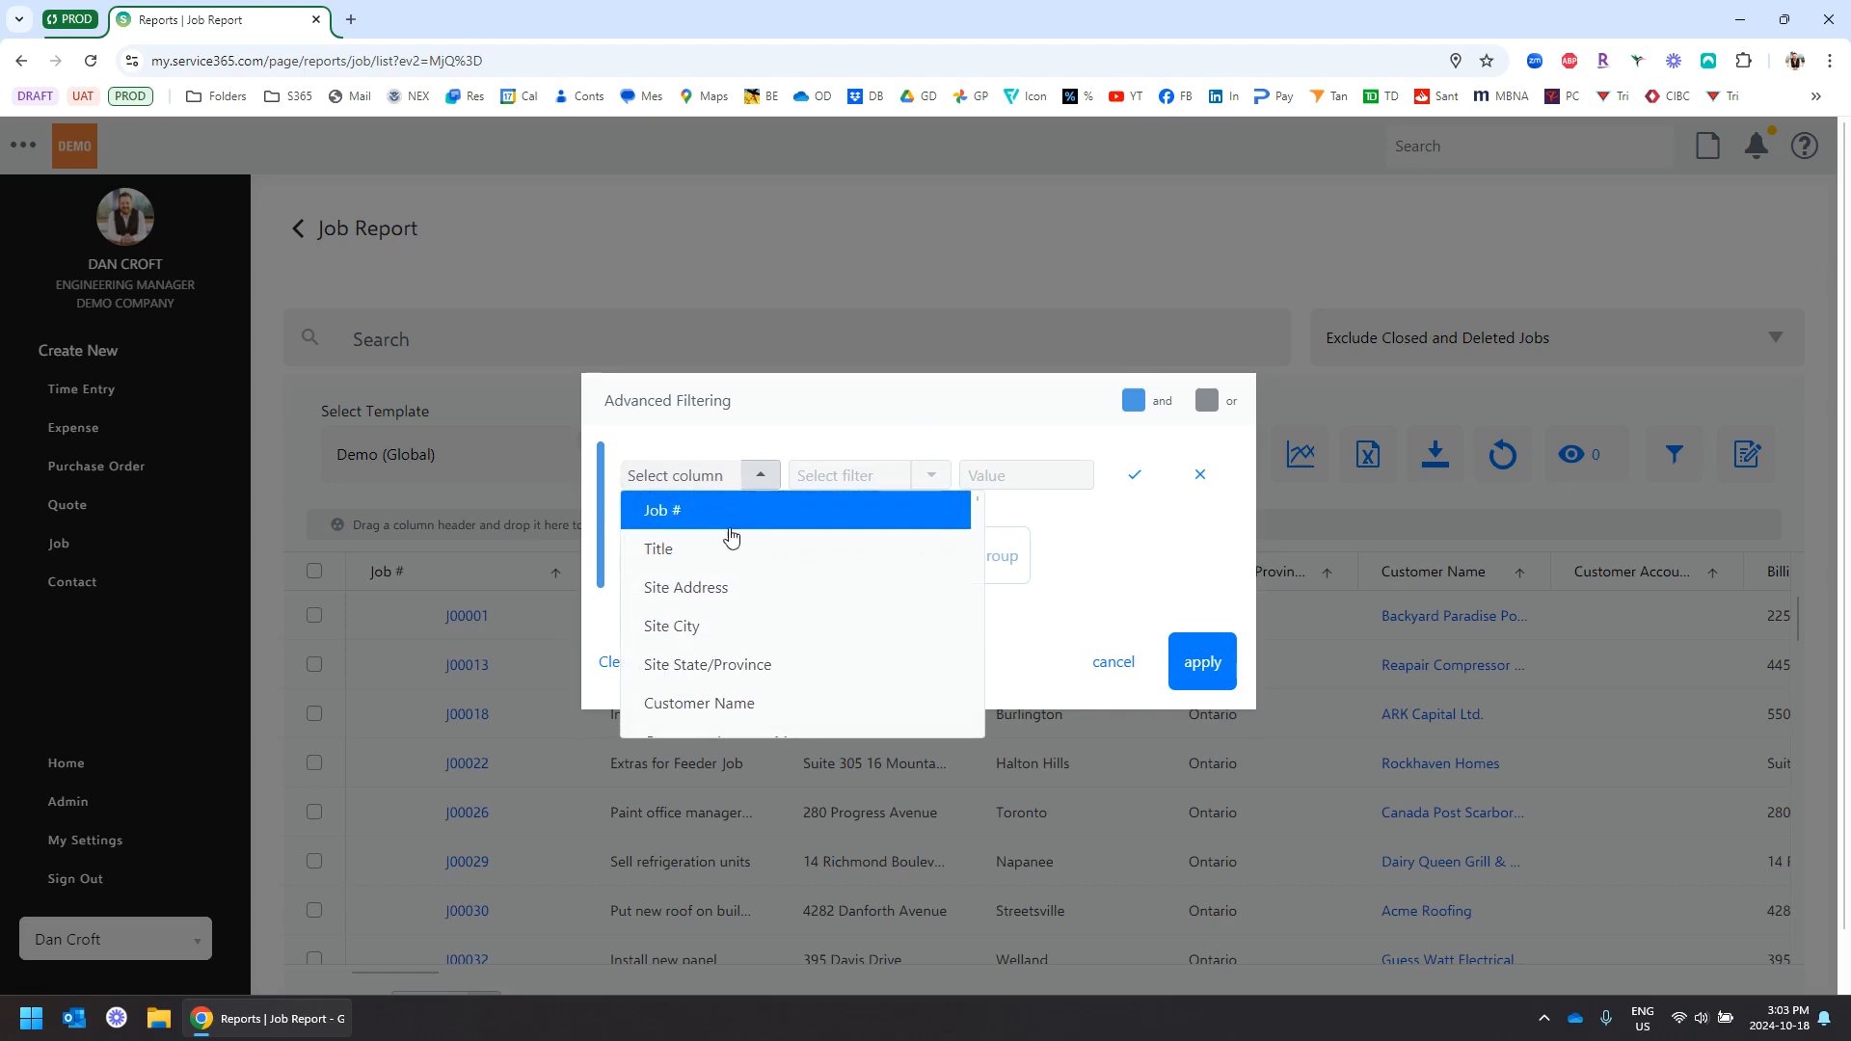
scroll(706, 554, "down", 2)
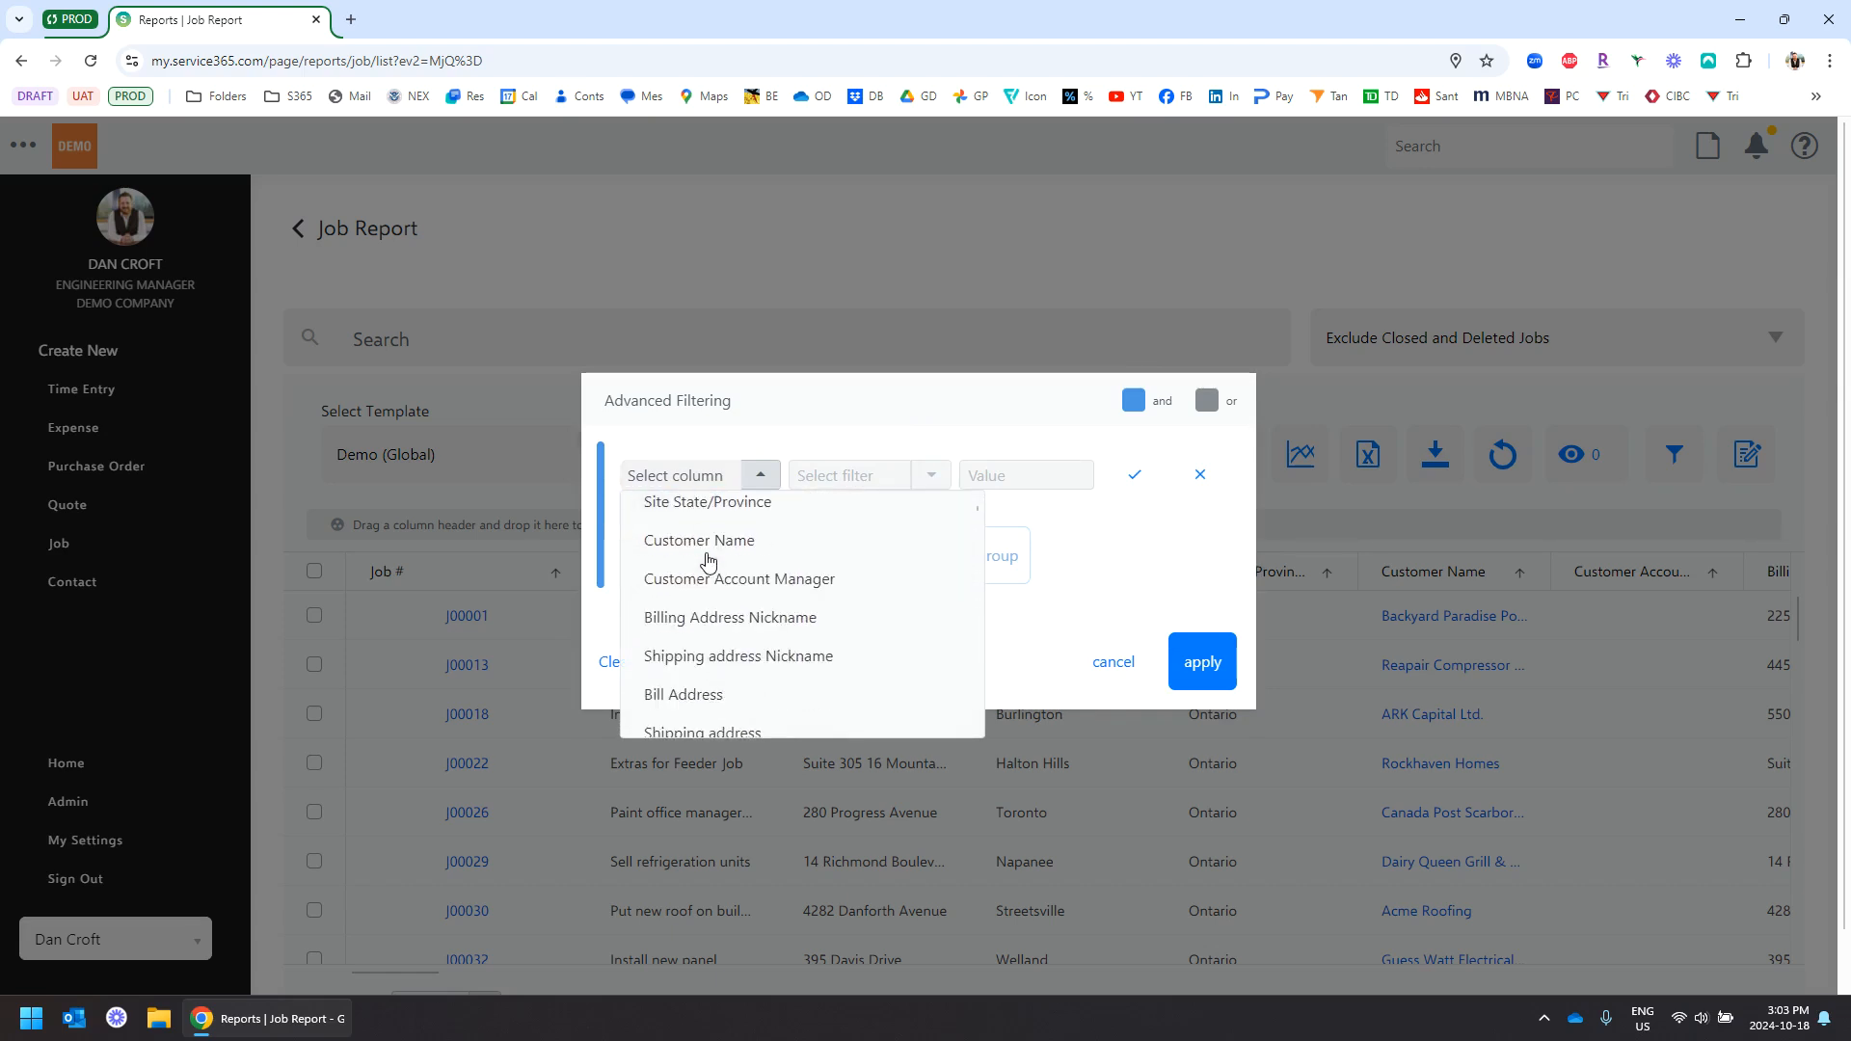
scroll(708, 559, "down", 15)
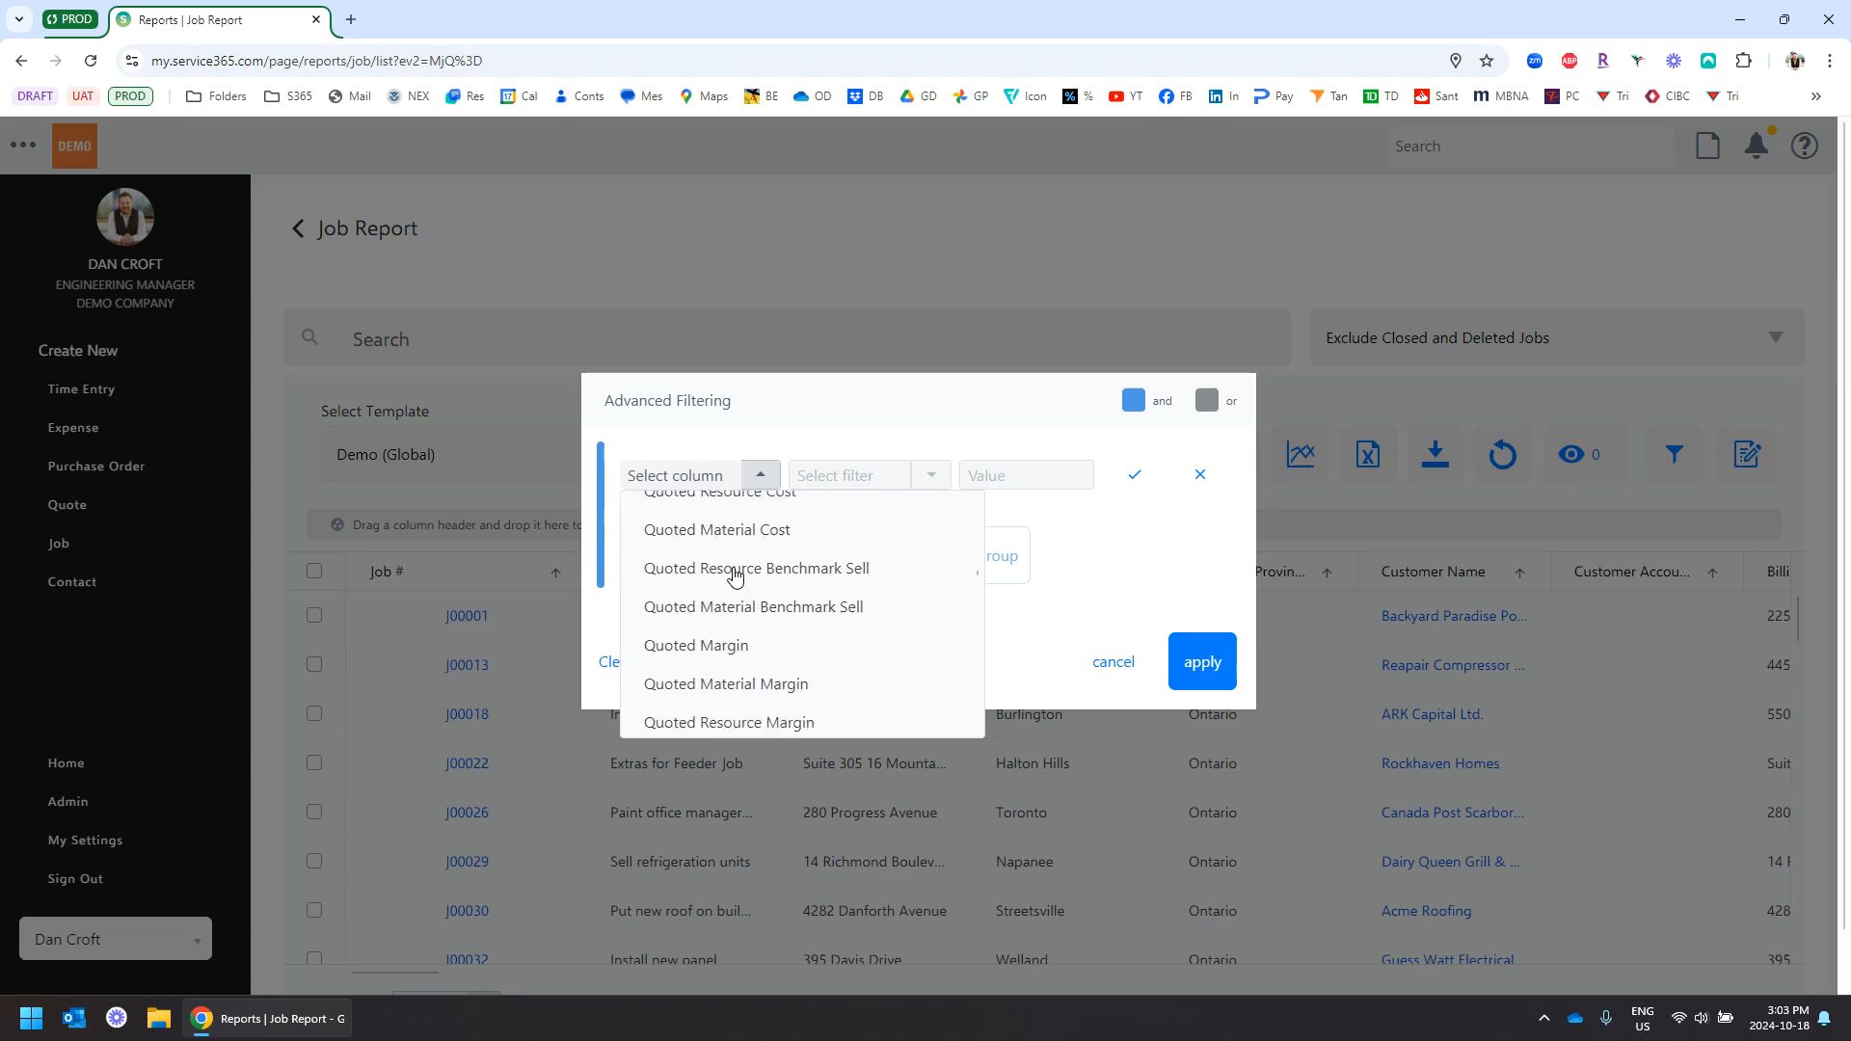
scroll(734, 576, "down", 5)
scroll(736, 578, "up", 5)
left_click(718, 663)
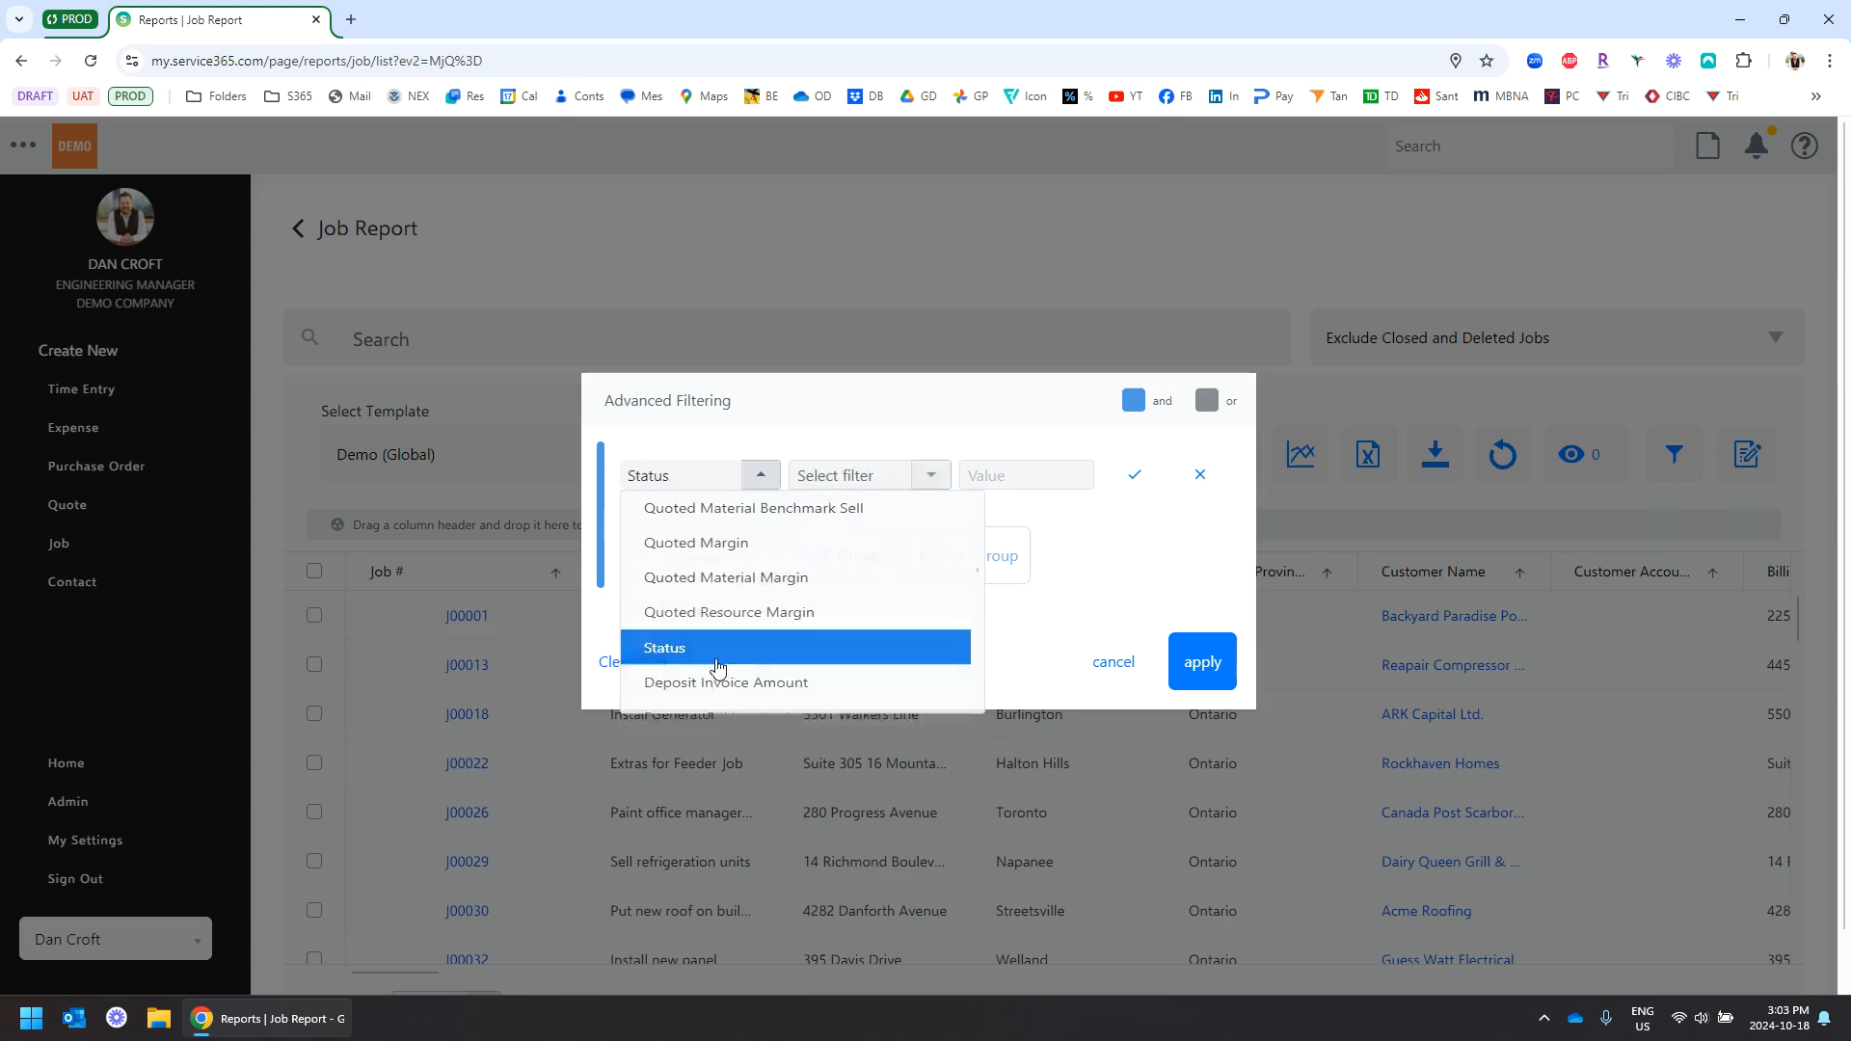
left_click(931, 476)
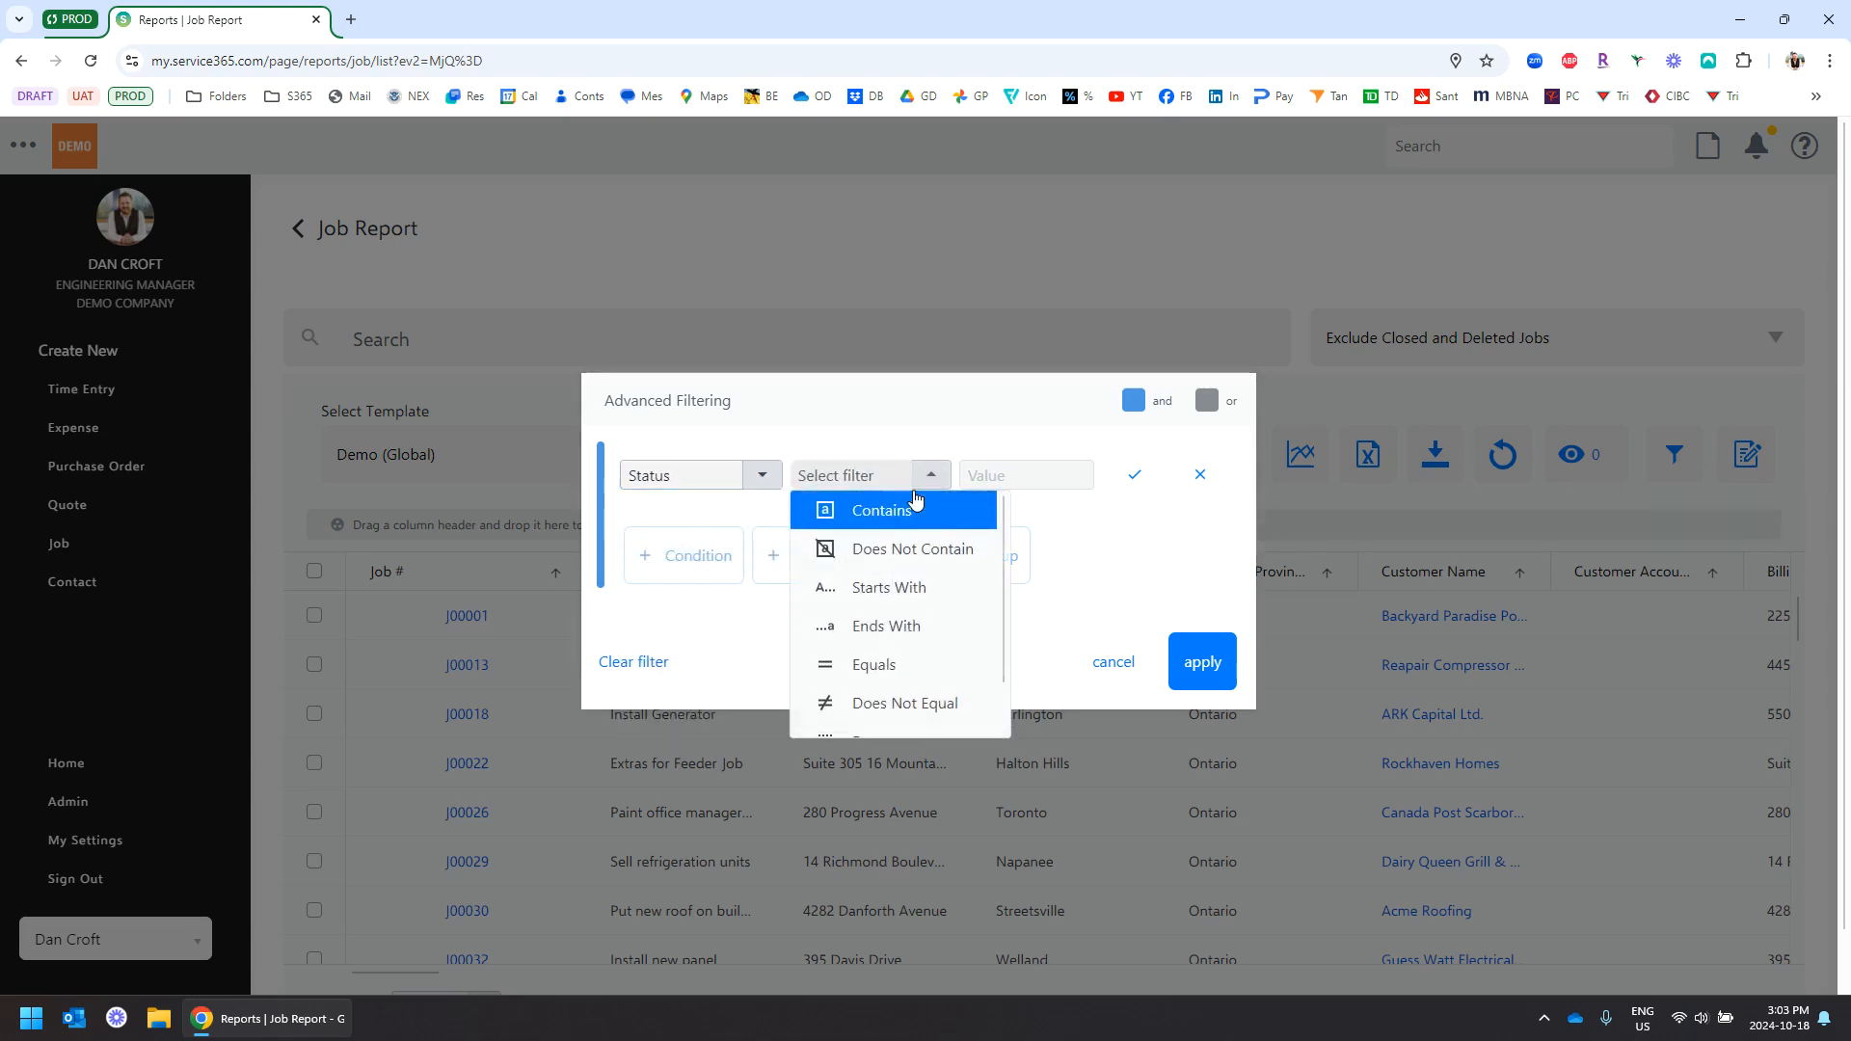
left_click(881, 665)
left_click(1019, 472)
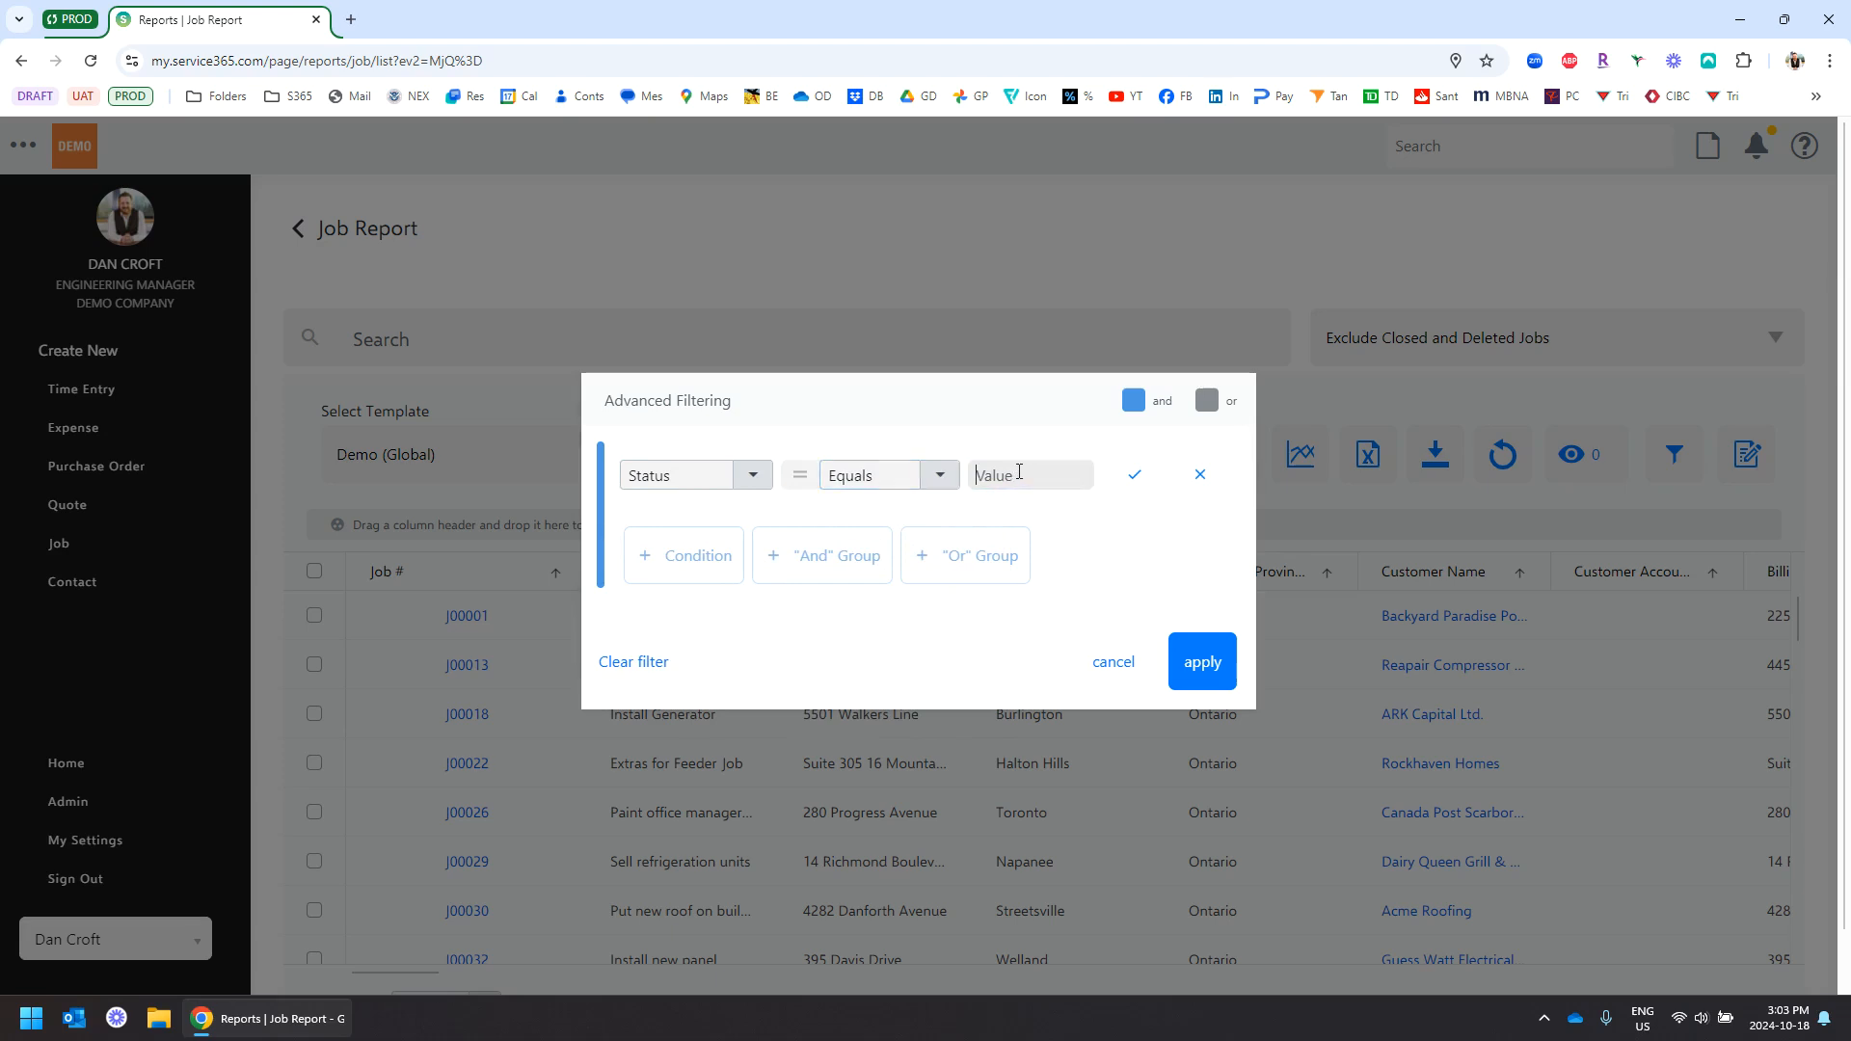
type("open")
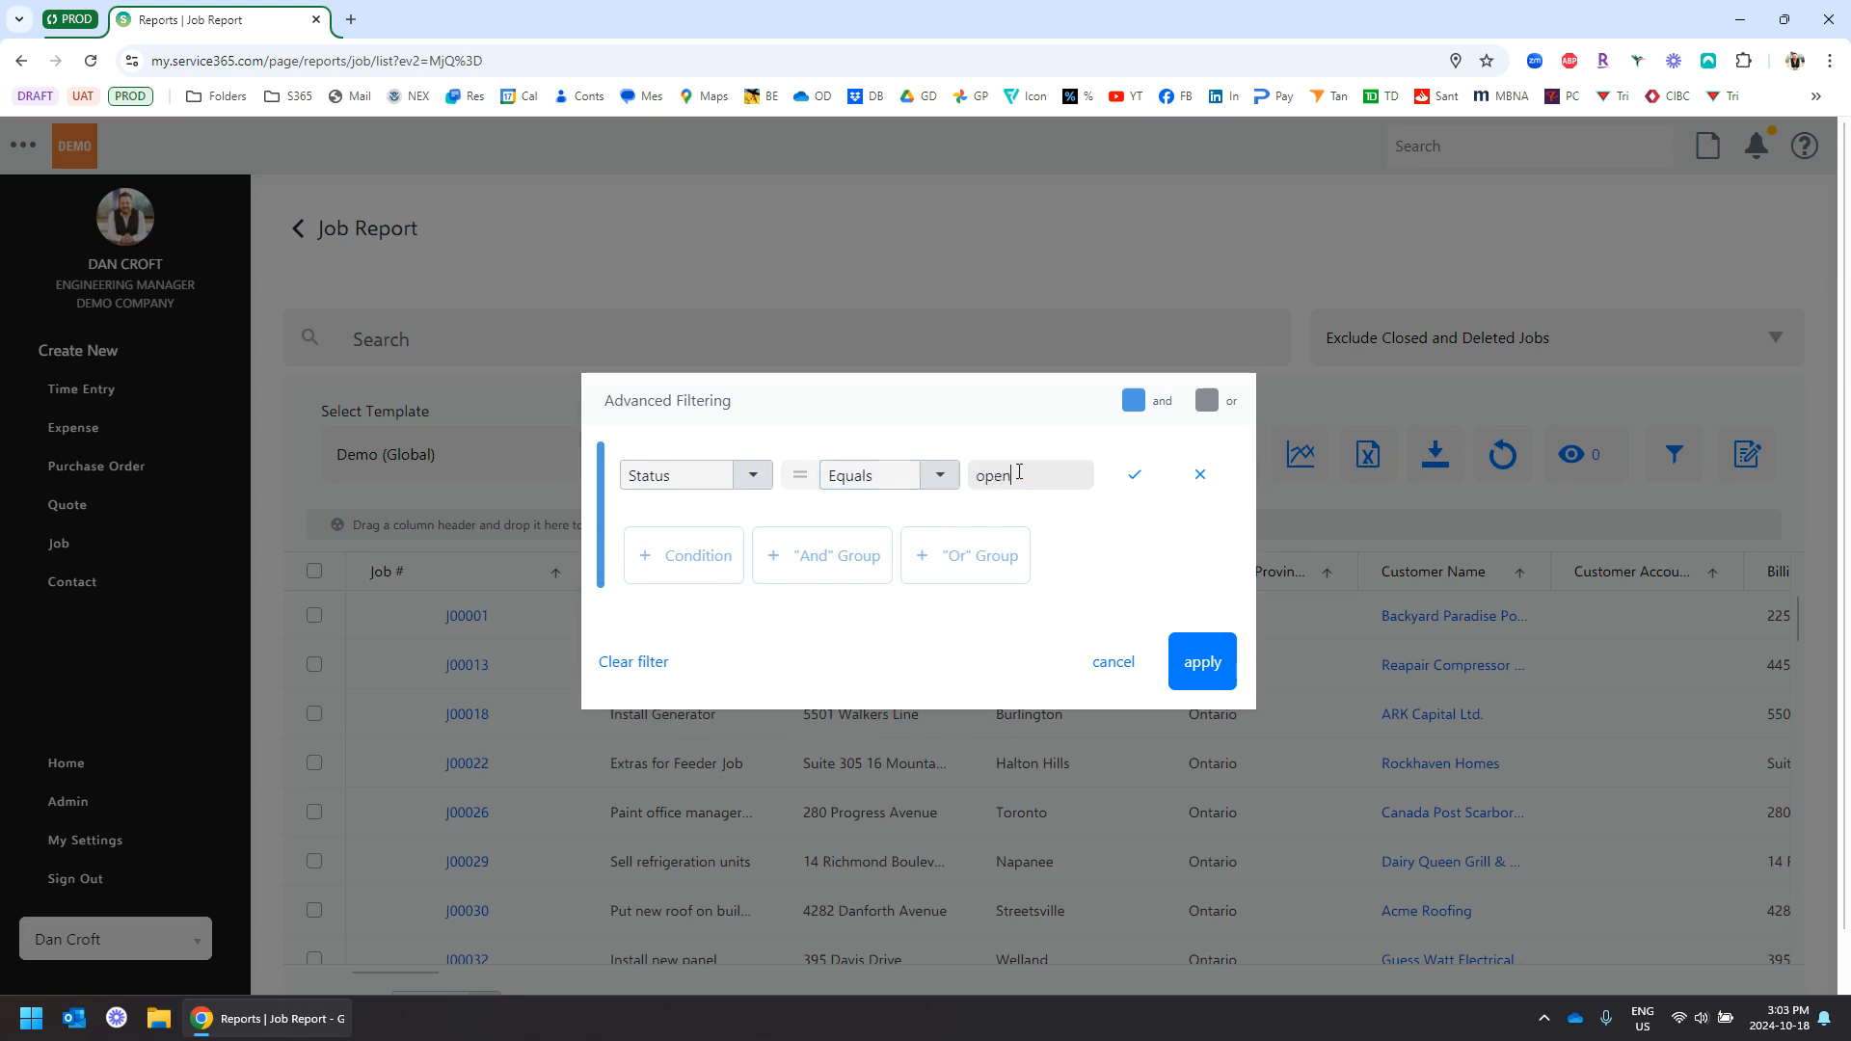
left_click(1135, 474)
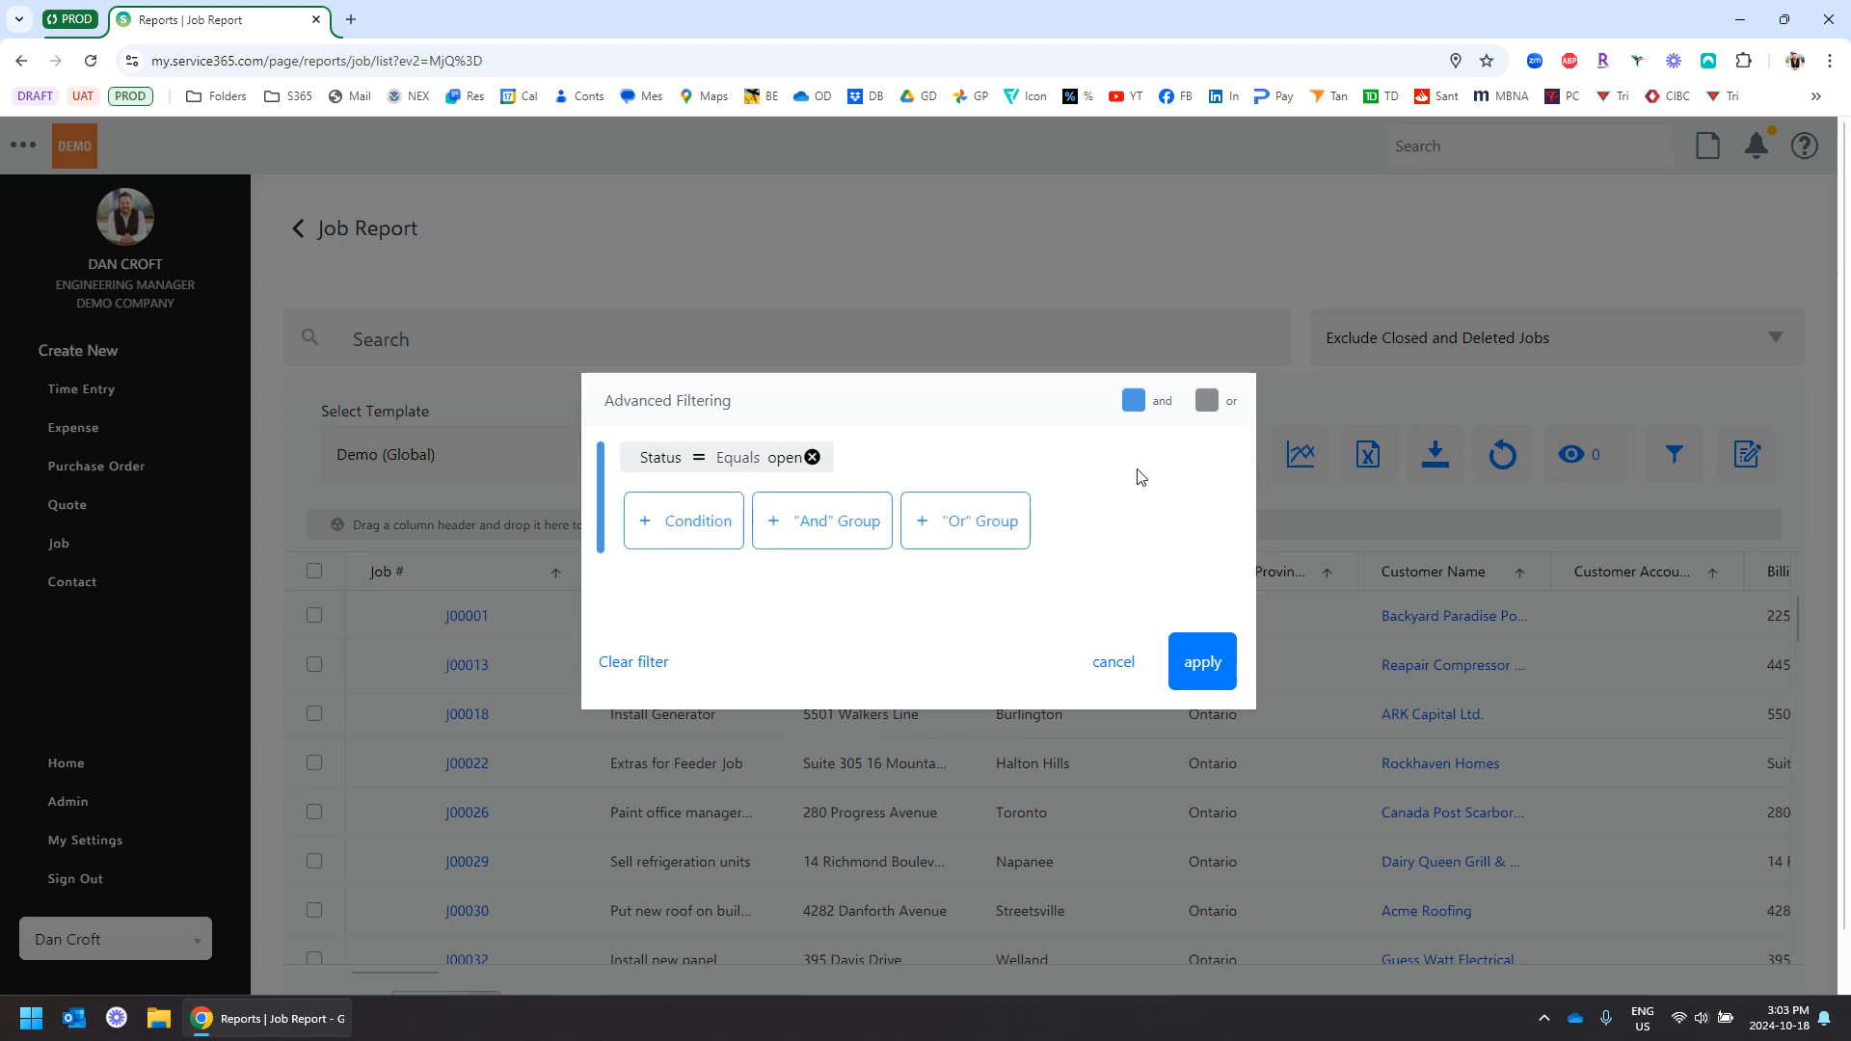
Add a second condition requiring Margin greater than 0.5
left_click(686, 536)
left_click(761, 521)
scroll(754, 609, "down", 10)
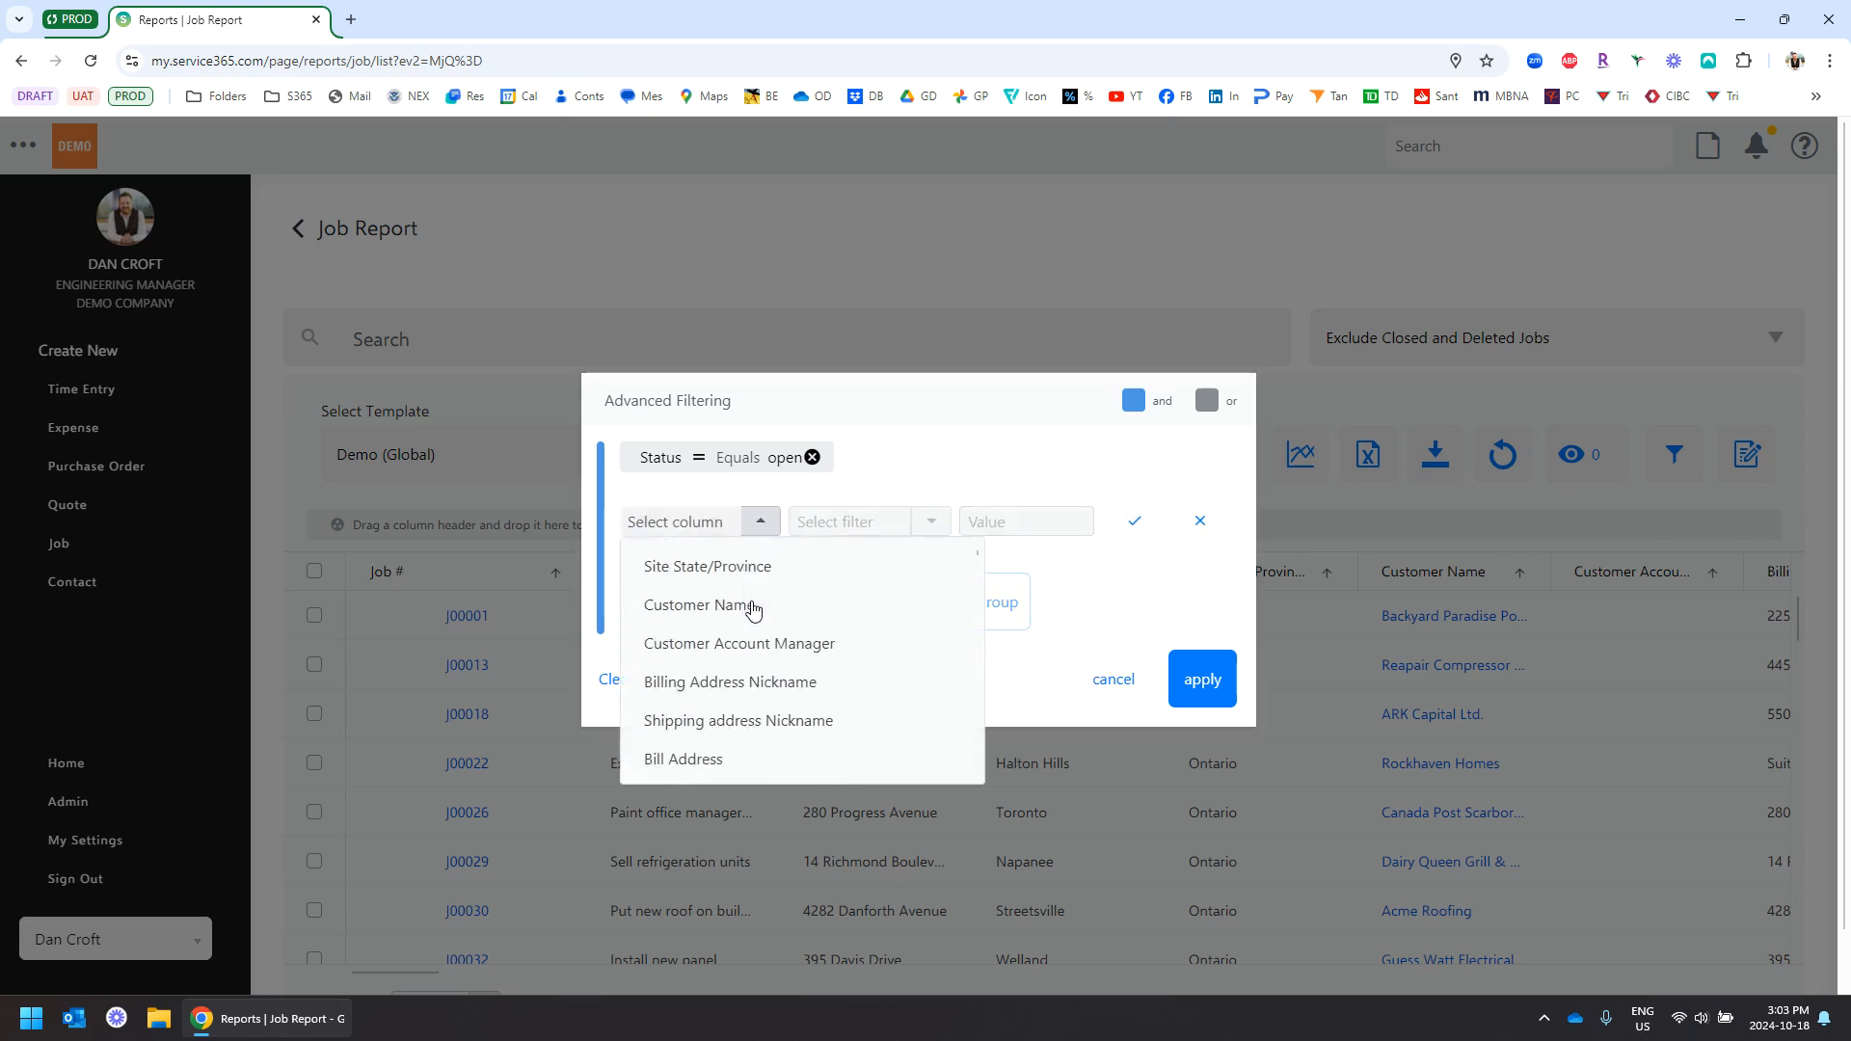
scroll(754, 609, "up", 2)
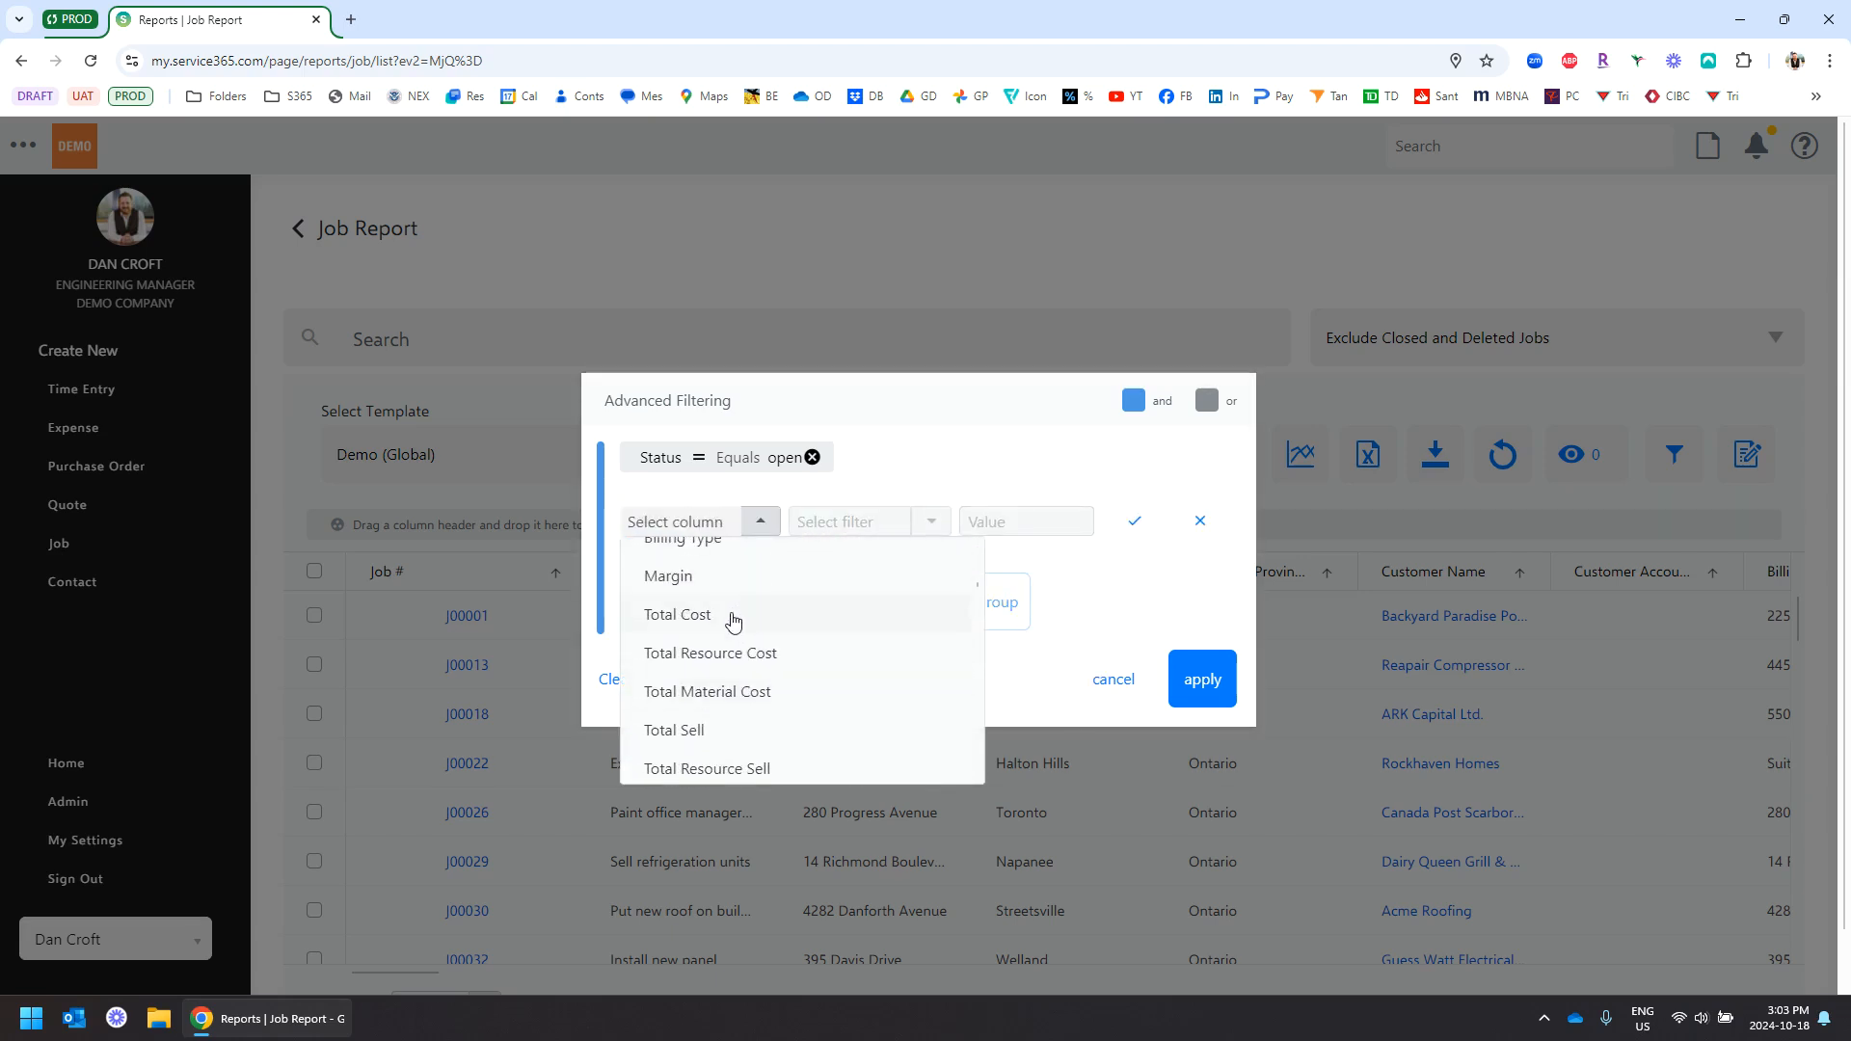
left_click(718, 583)
left_click(930, 530)
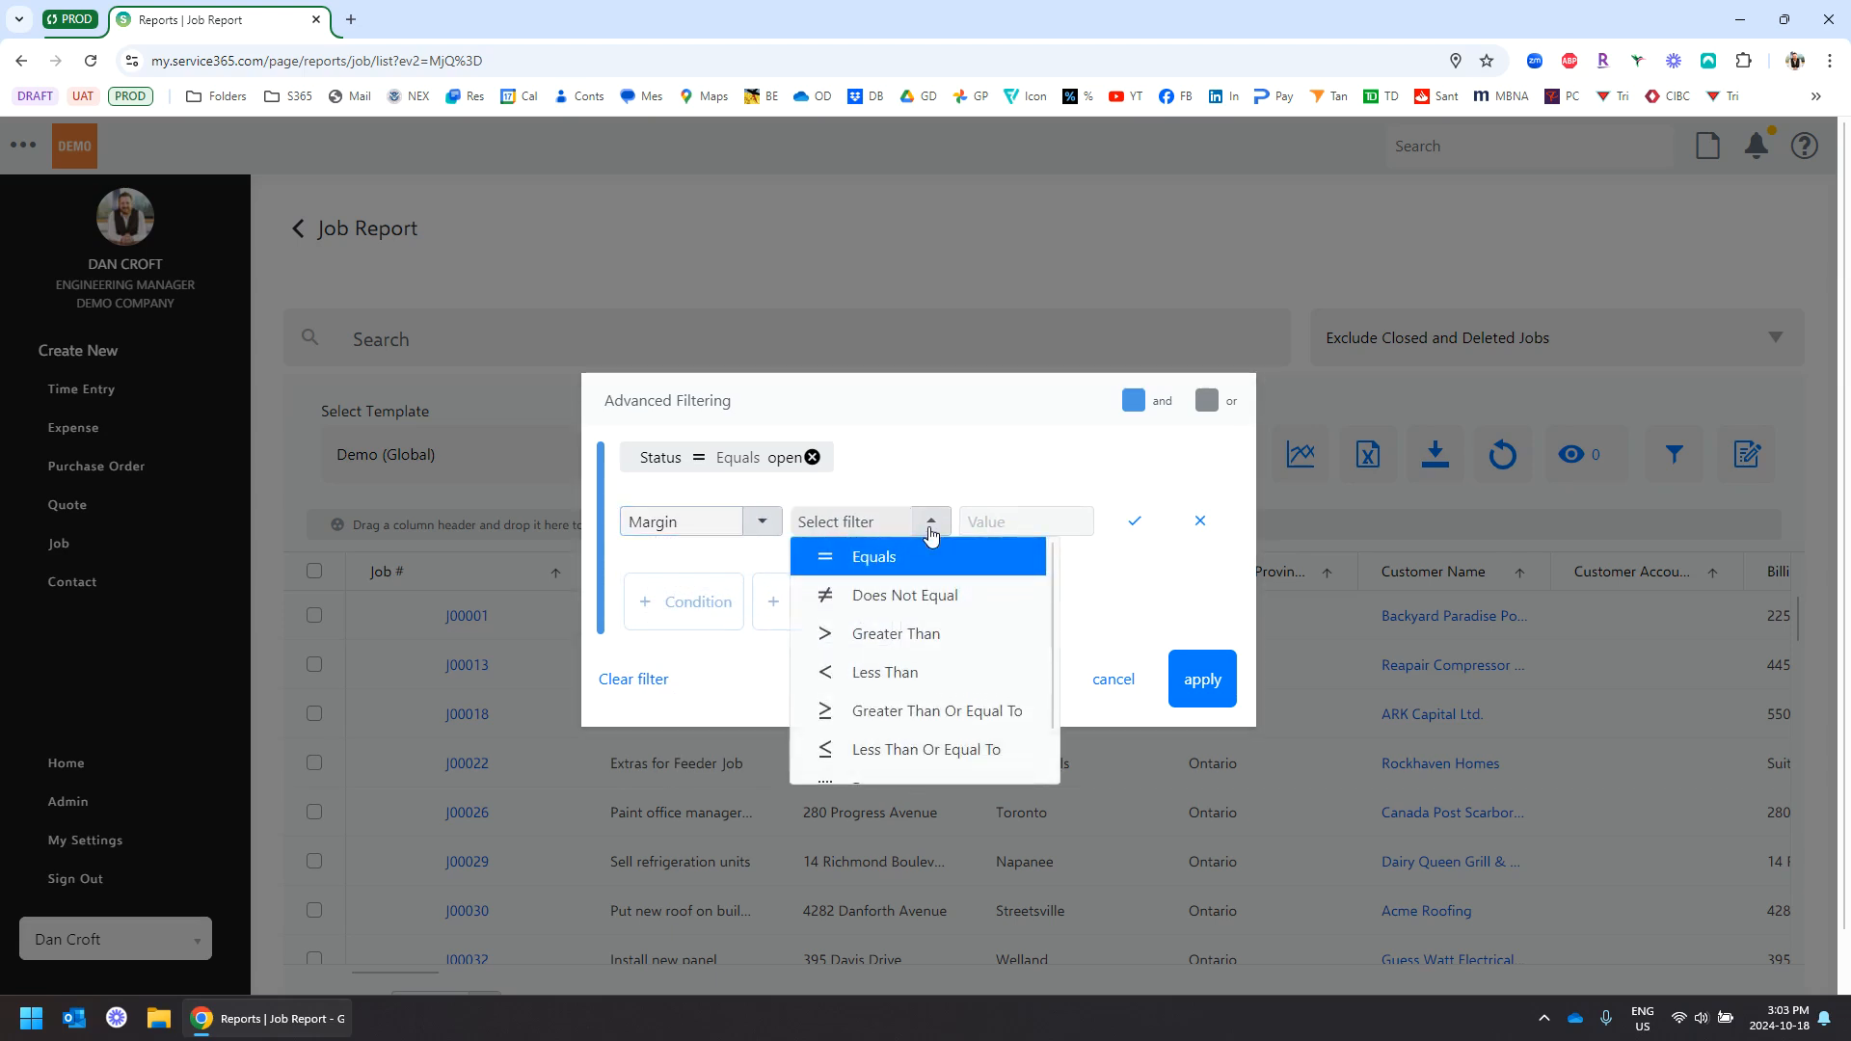
left_click(889, 617)
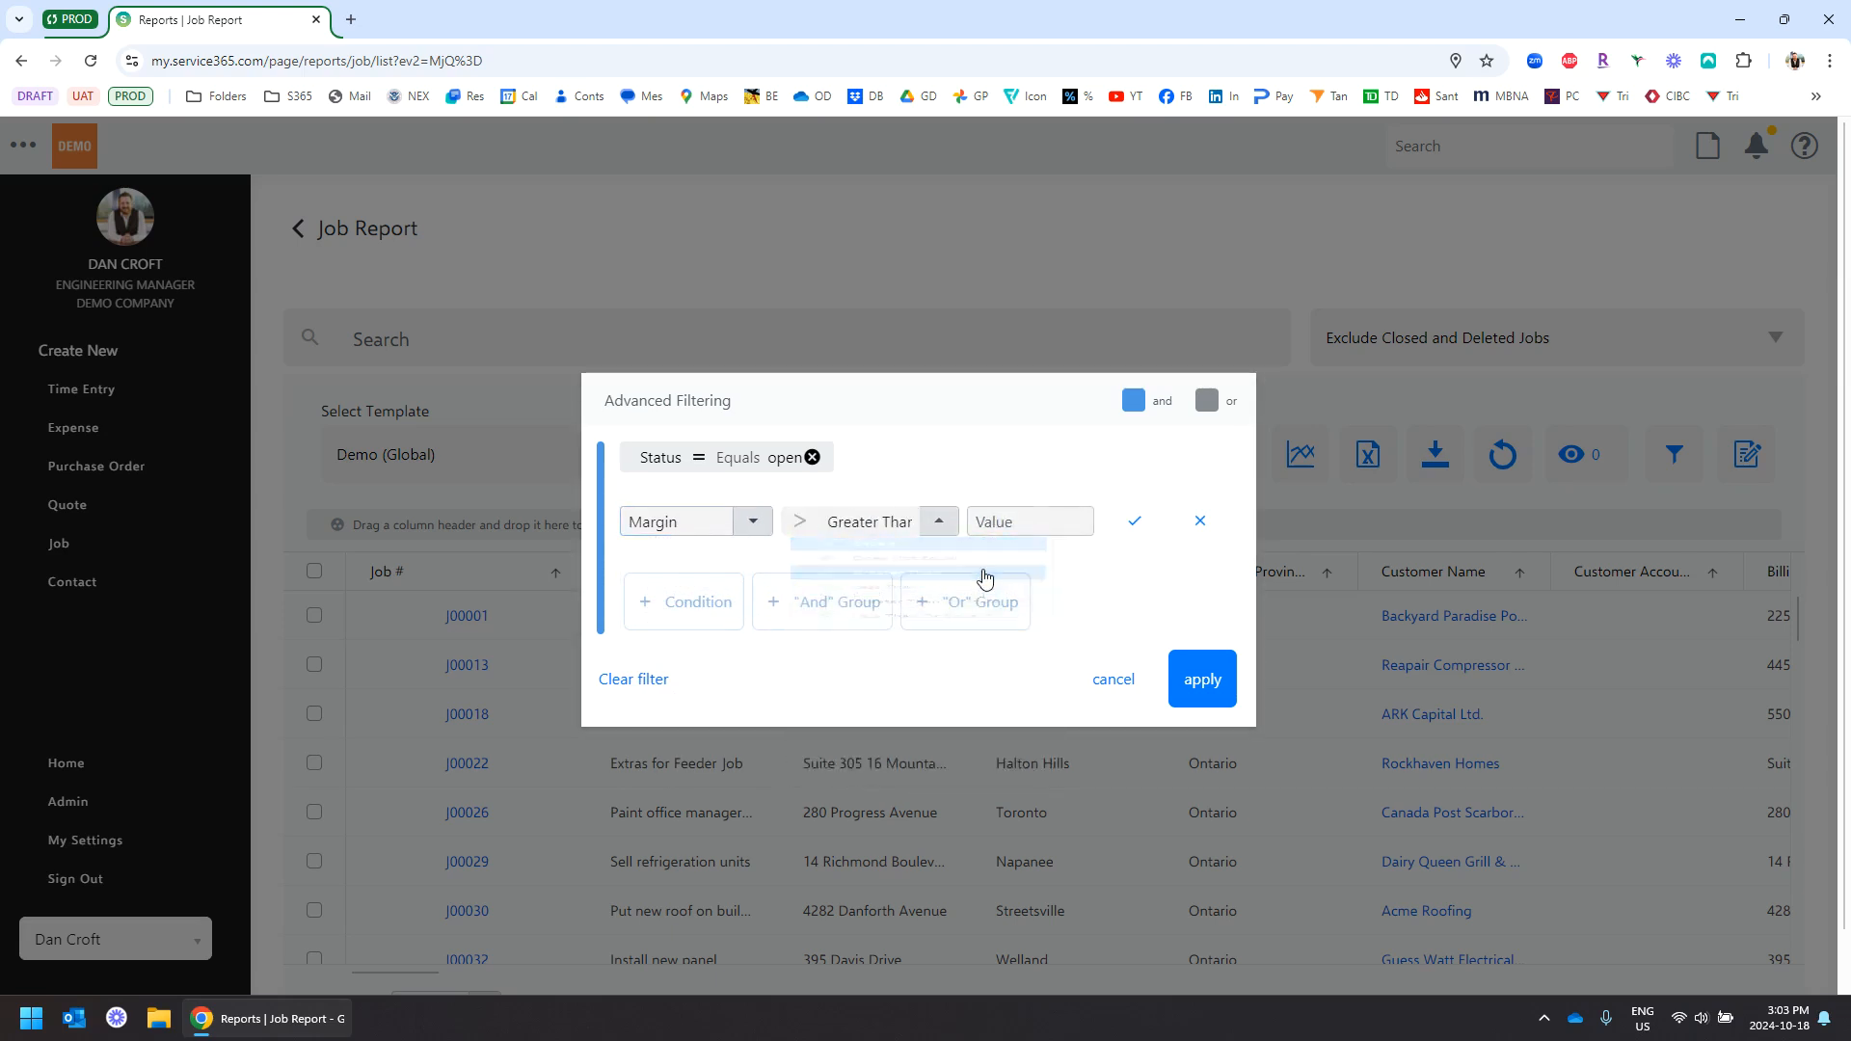
left_click(1012, 525)
type("0.5")
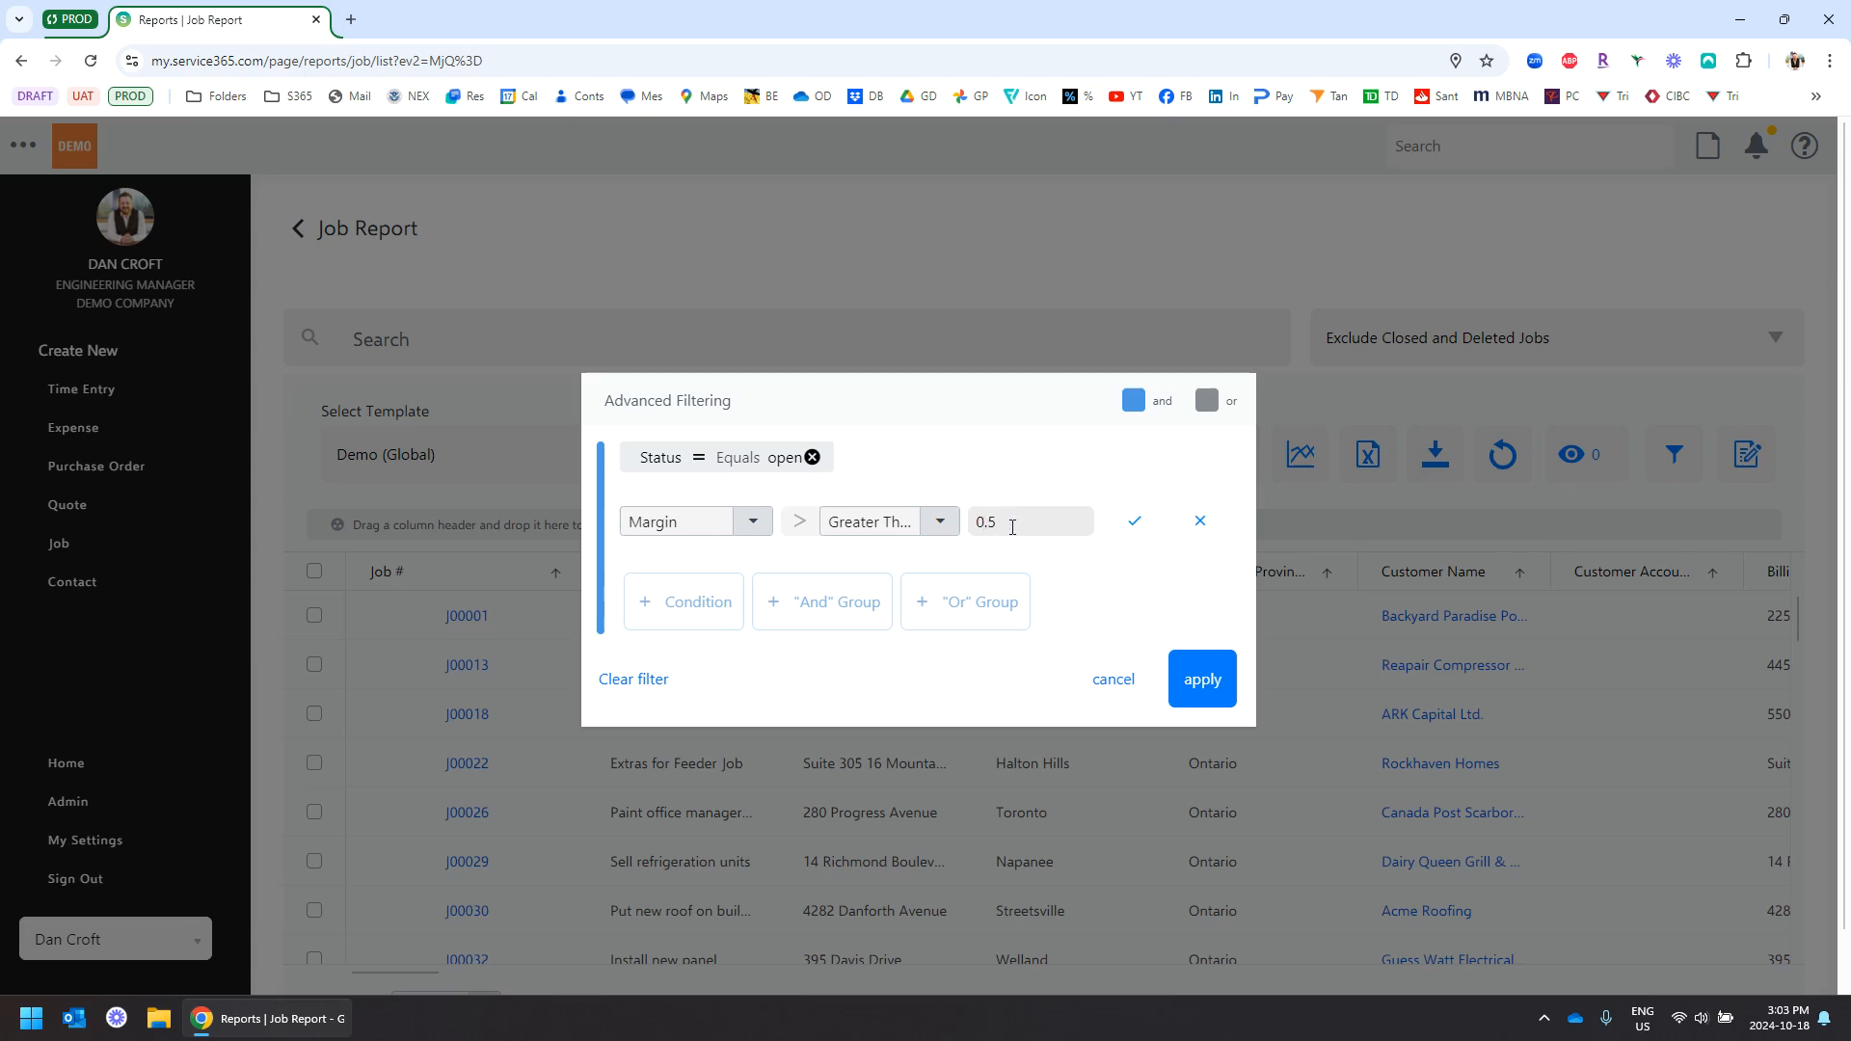
left_click(1135, 522)
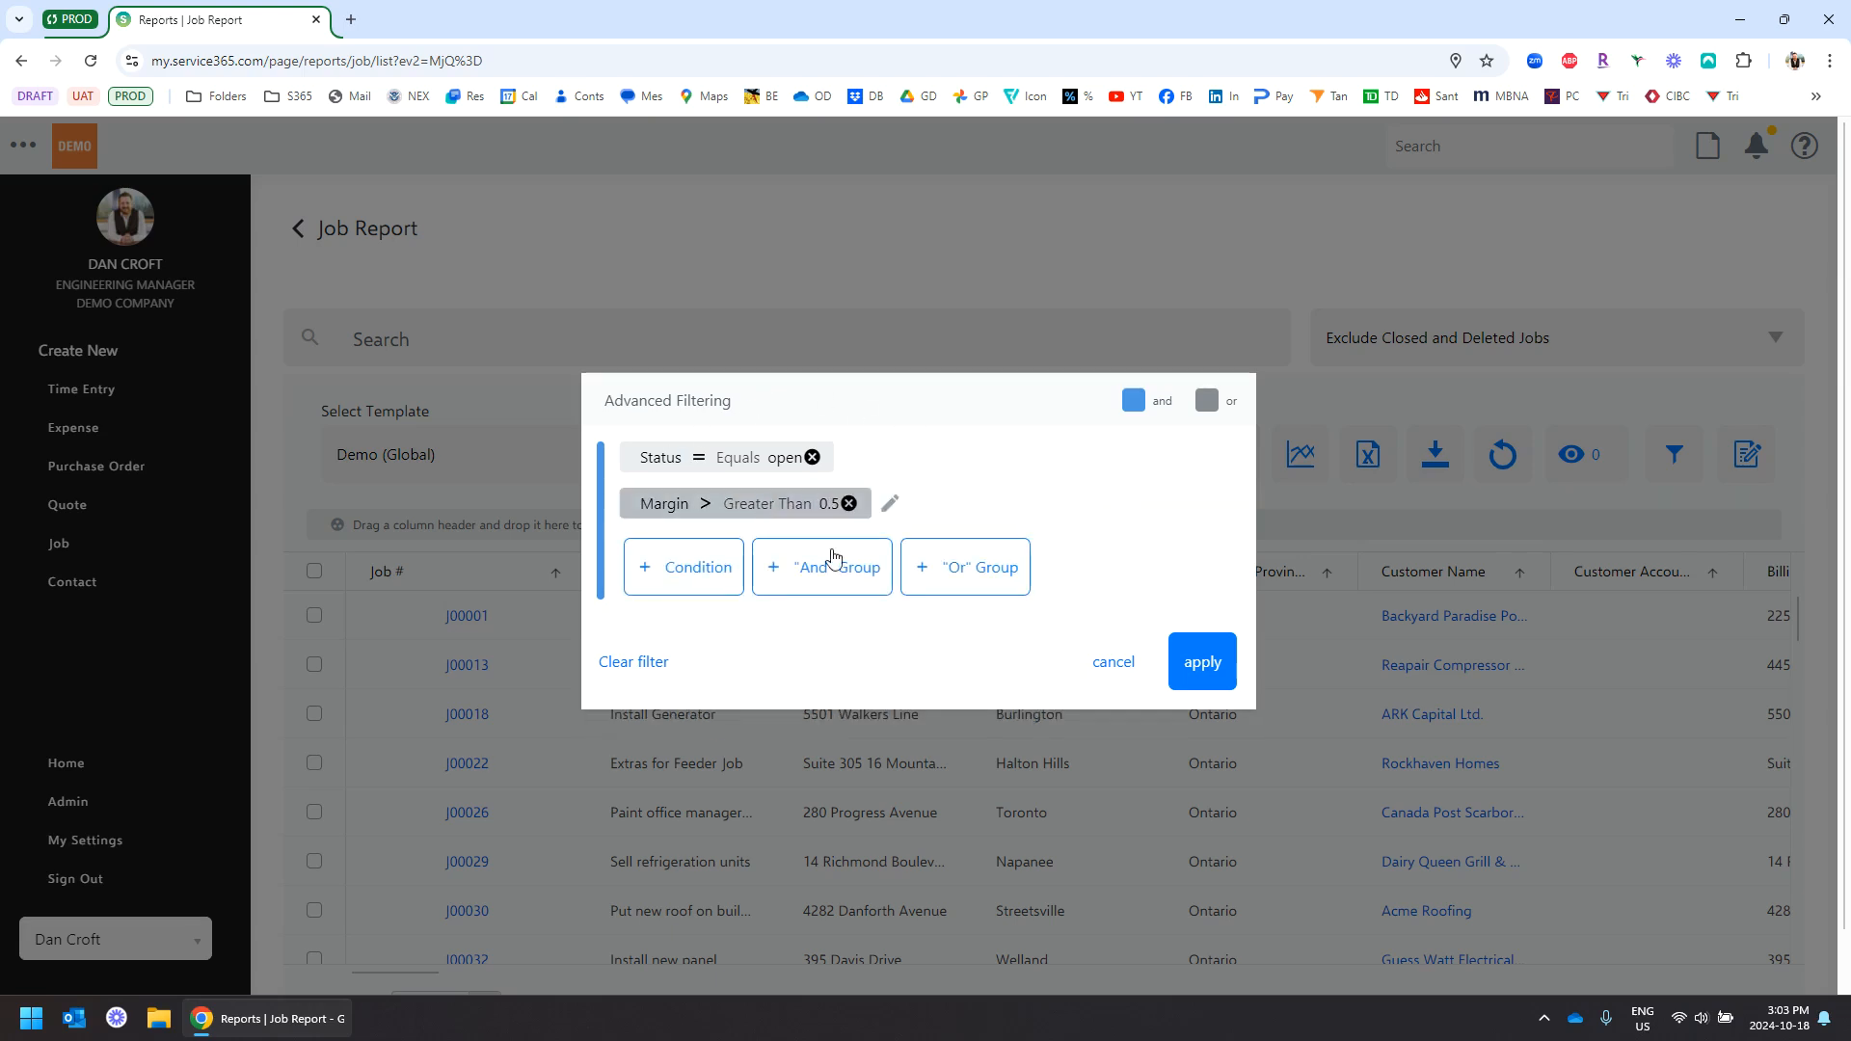
Apply the filters to the report and save the Demo template
left_click(1198, 673)
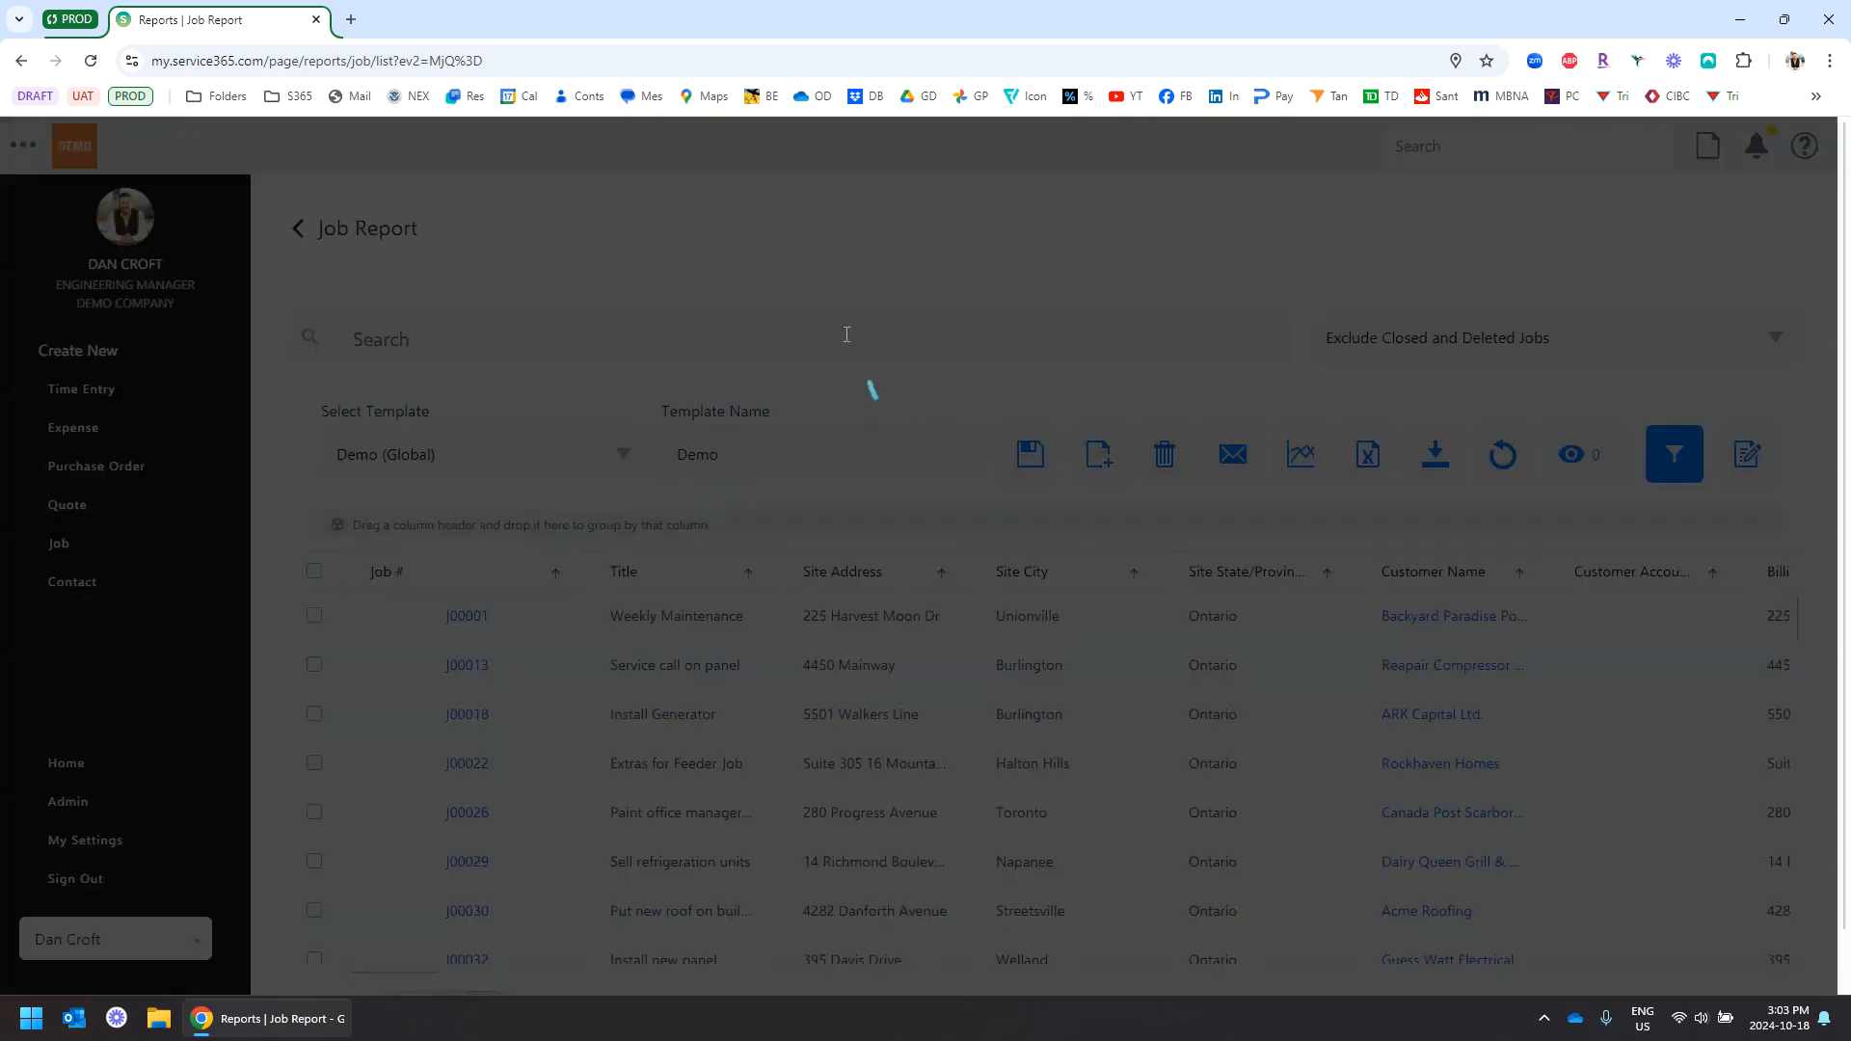
scroll(905, 289, "down", 1)
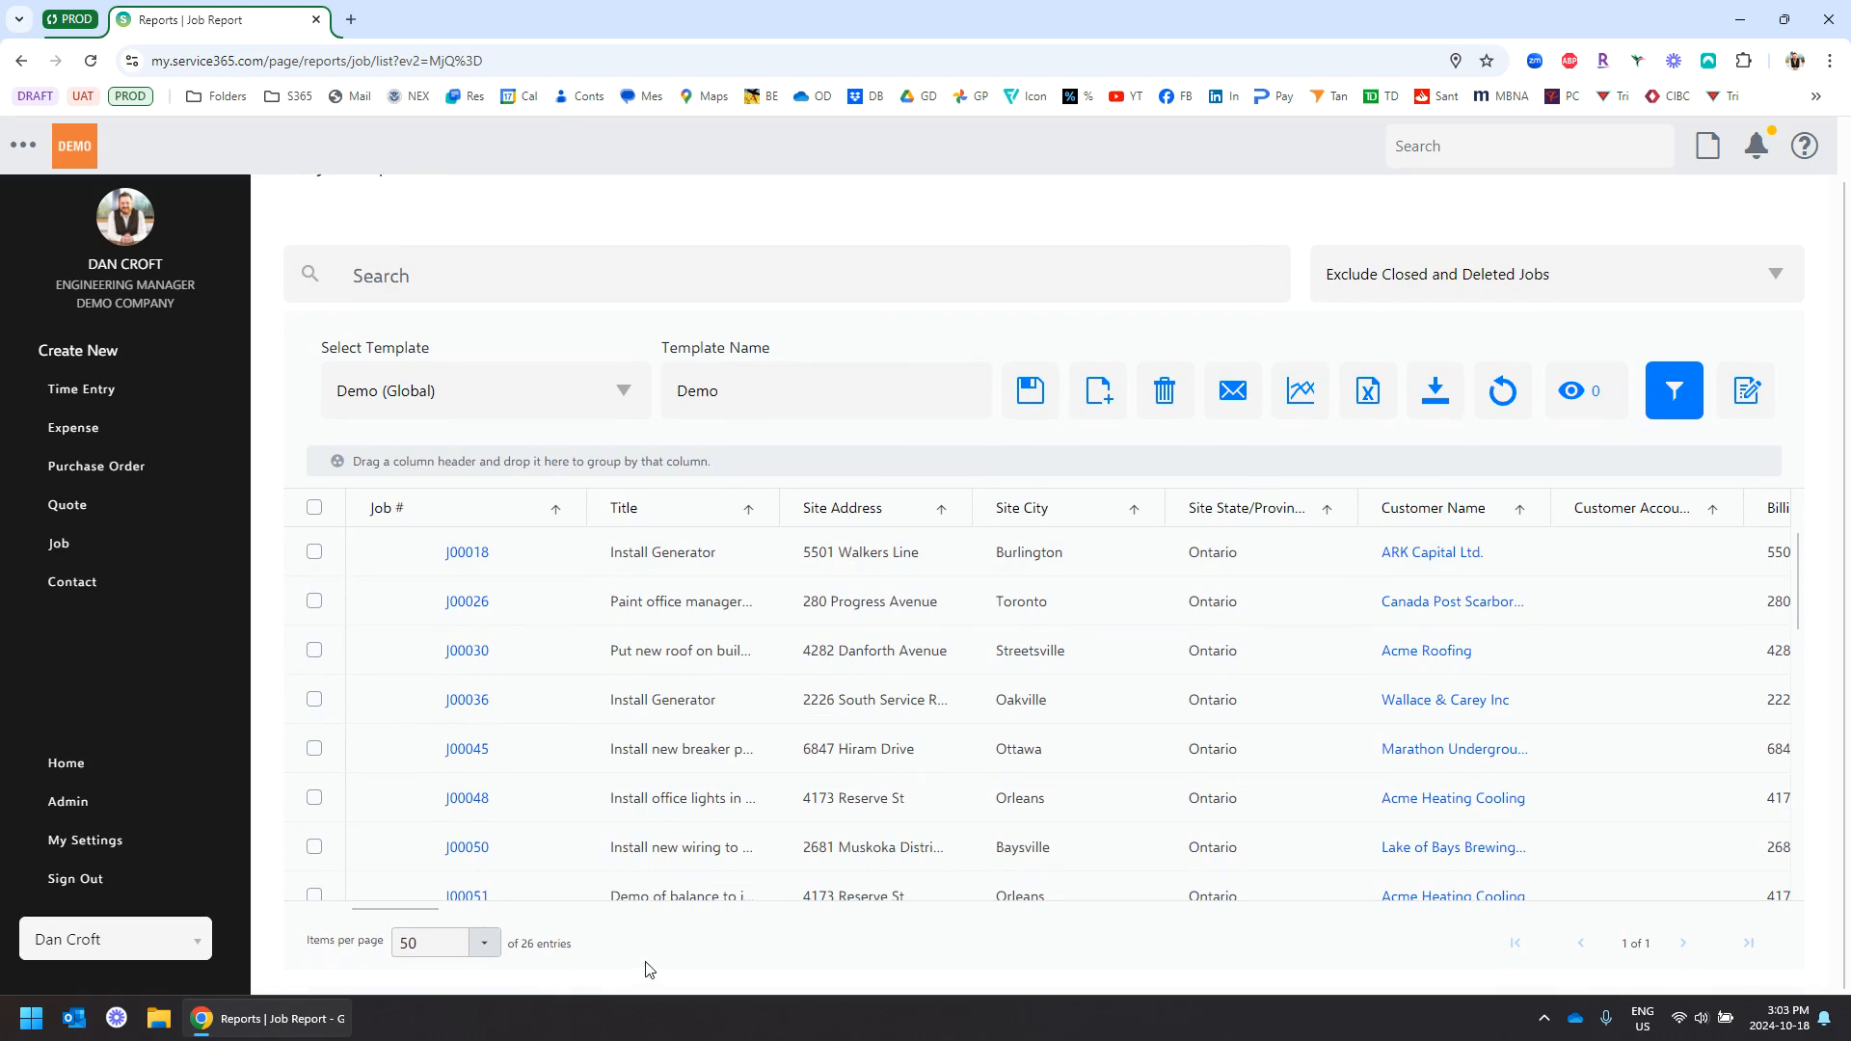
left_click(1031, 405)
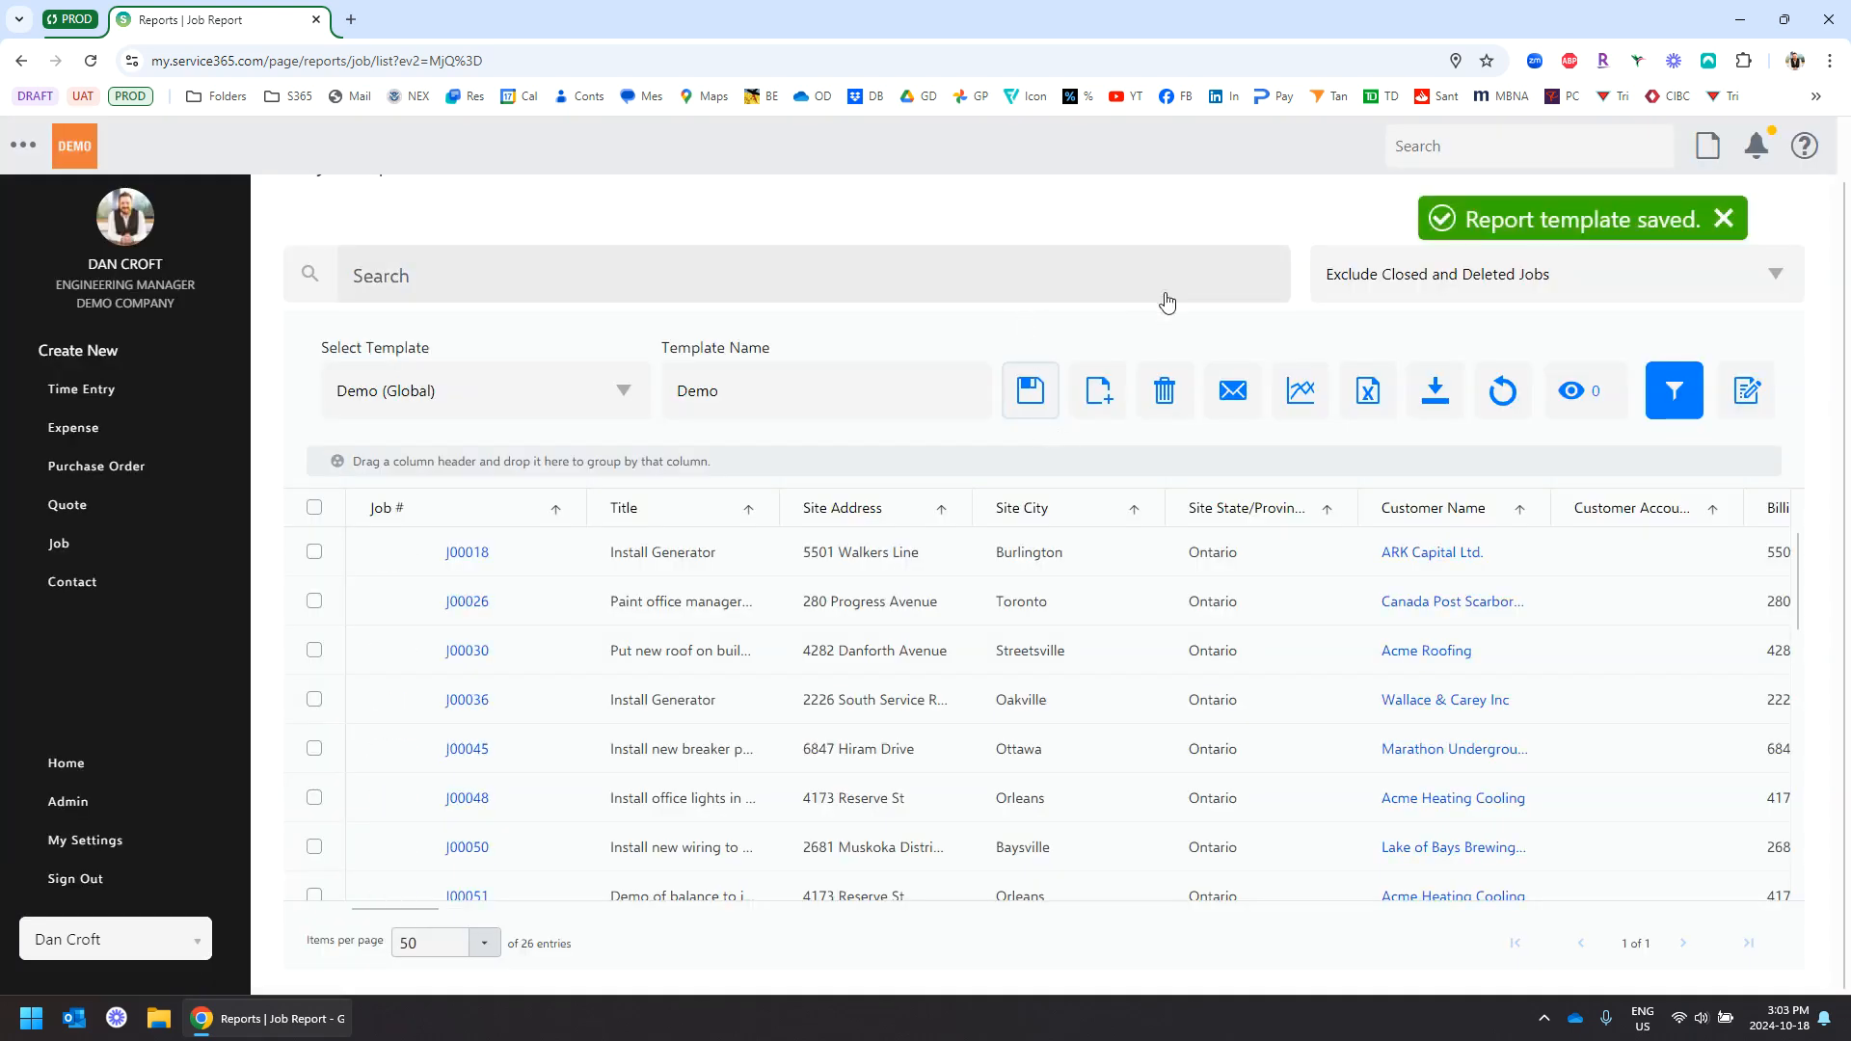
scroll(1167, 301, "up", 1)
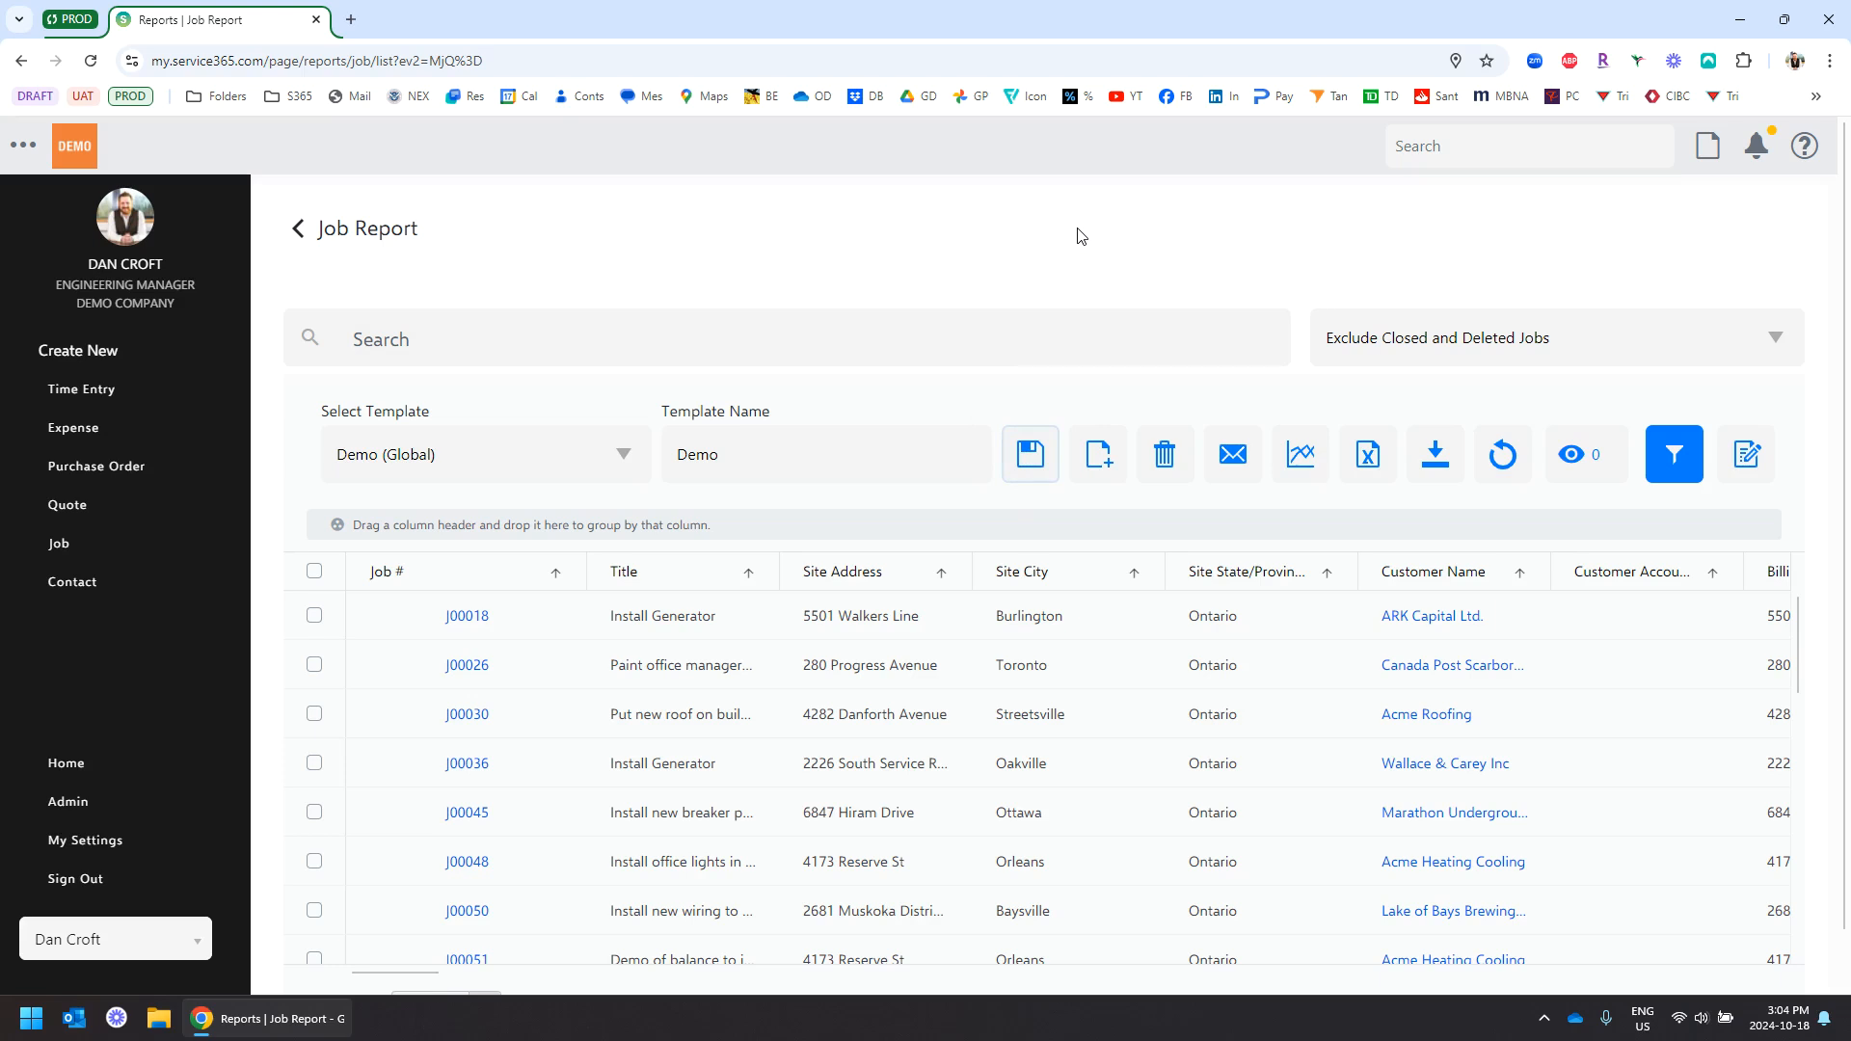
scroll(950, 699, "down", 1)
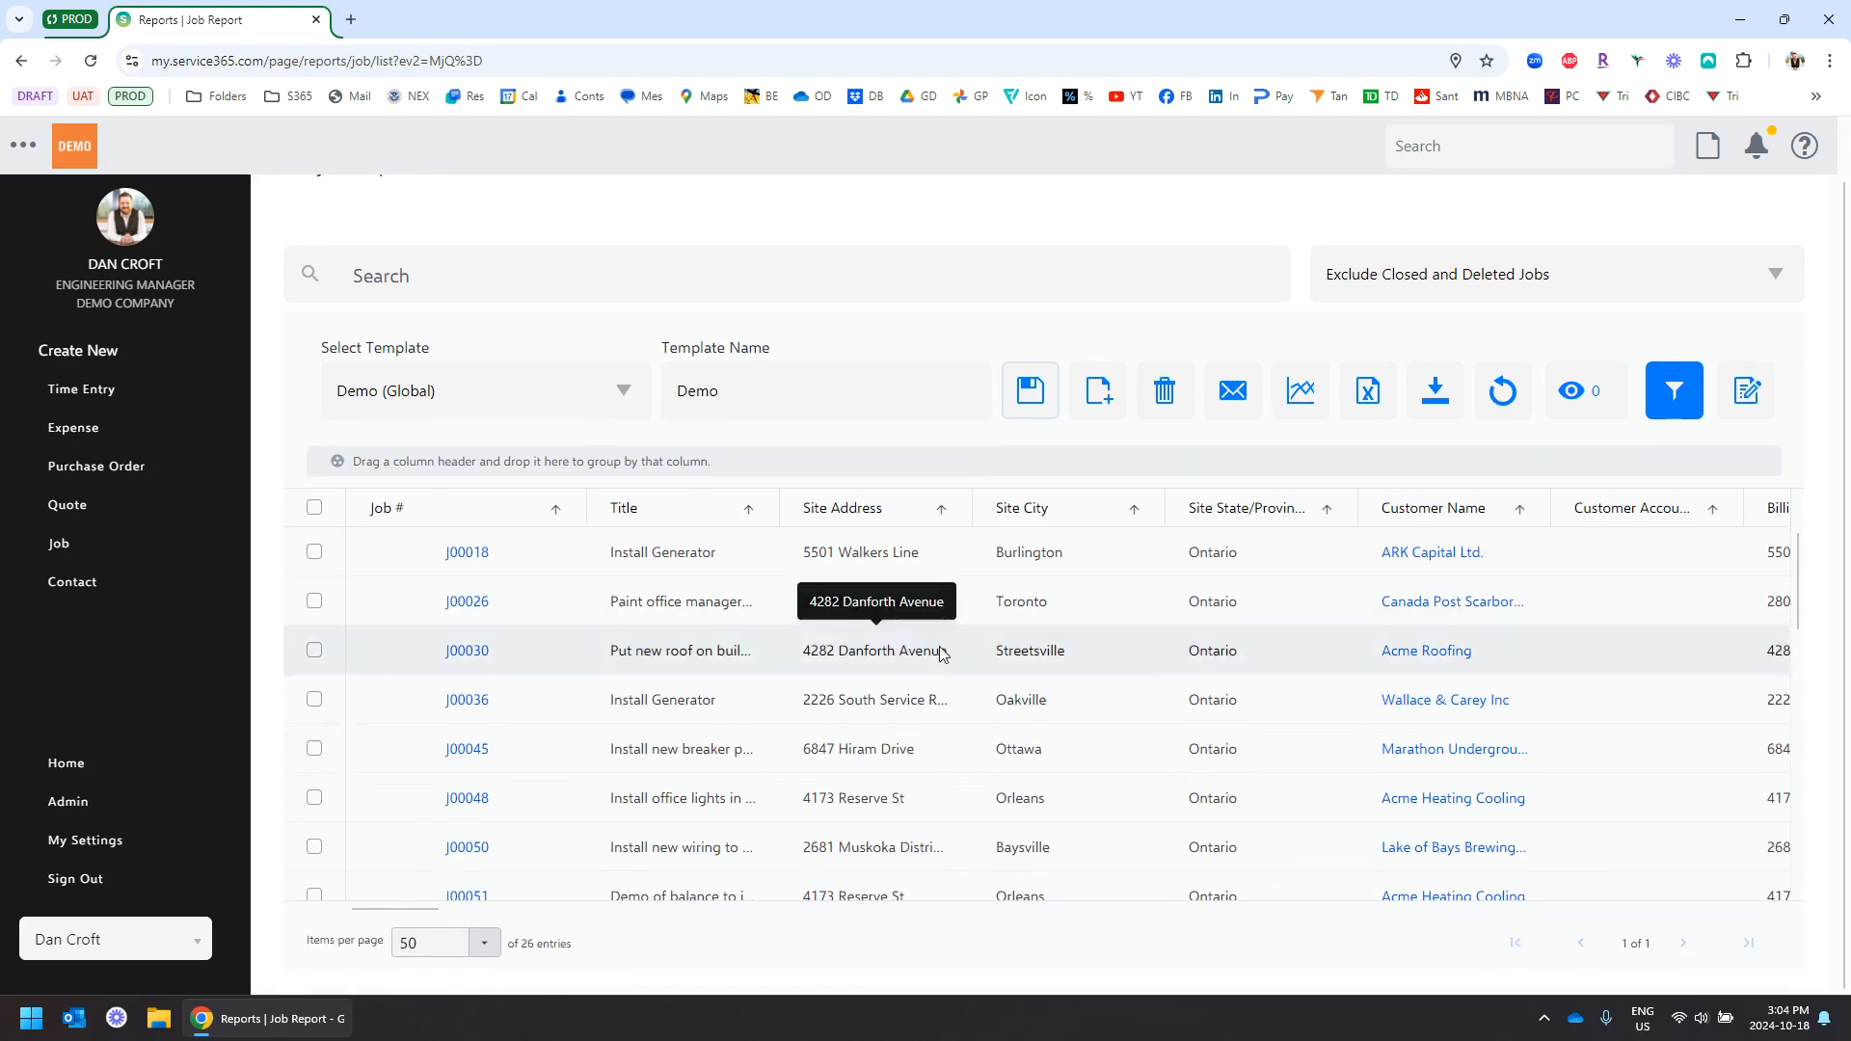
scroll(969, 641, "up", 1)
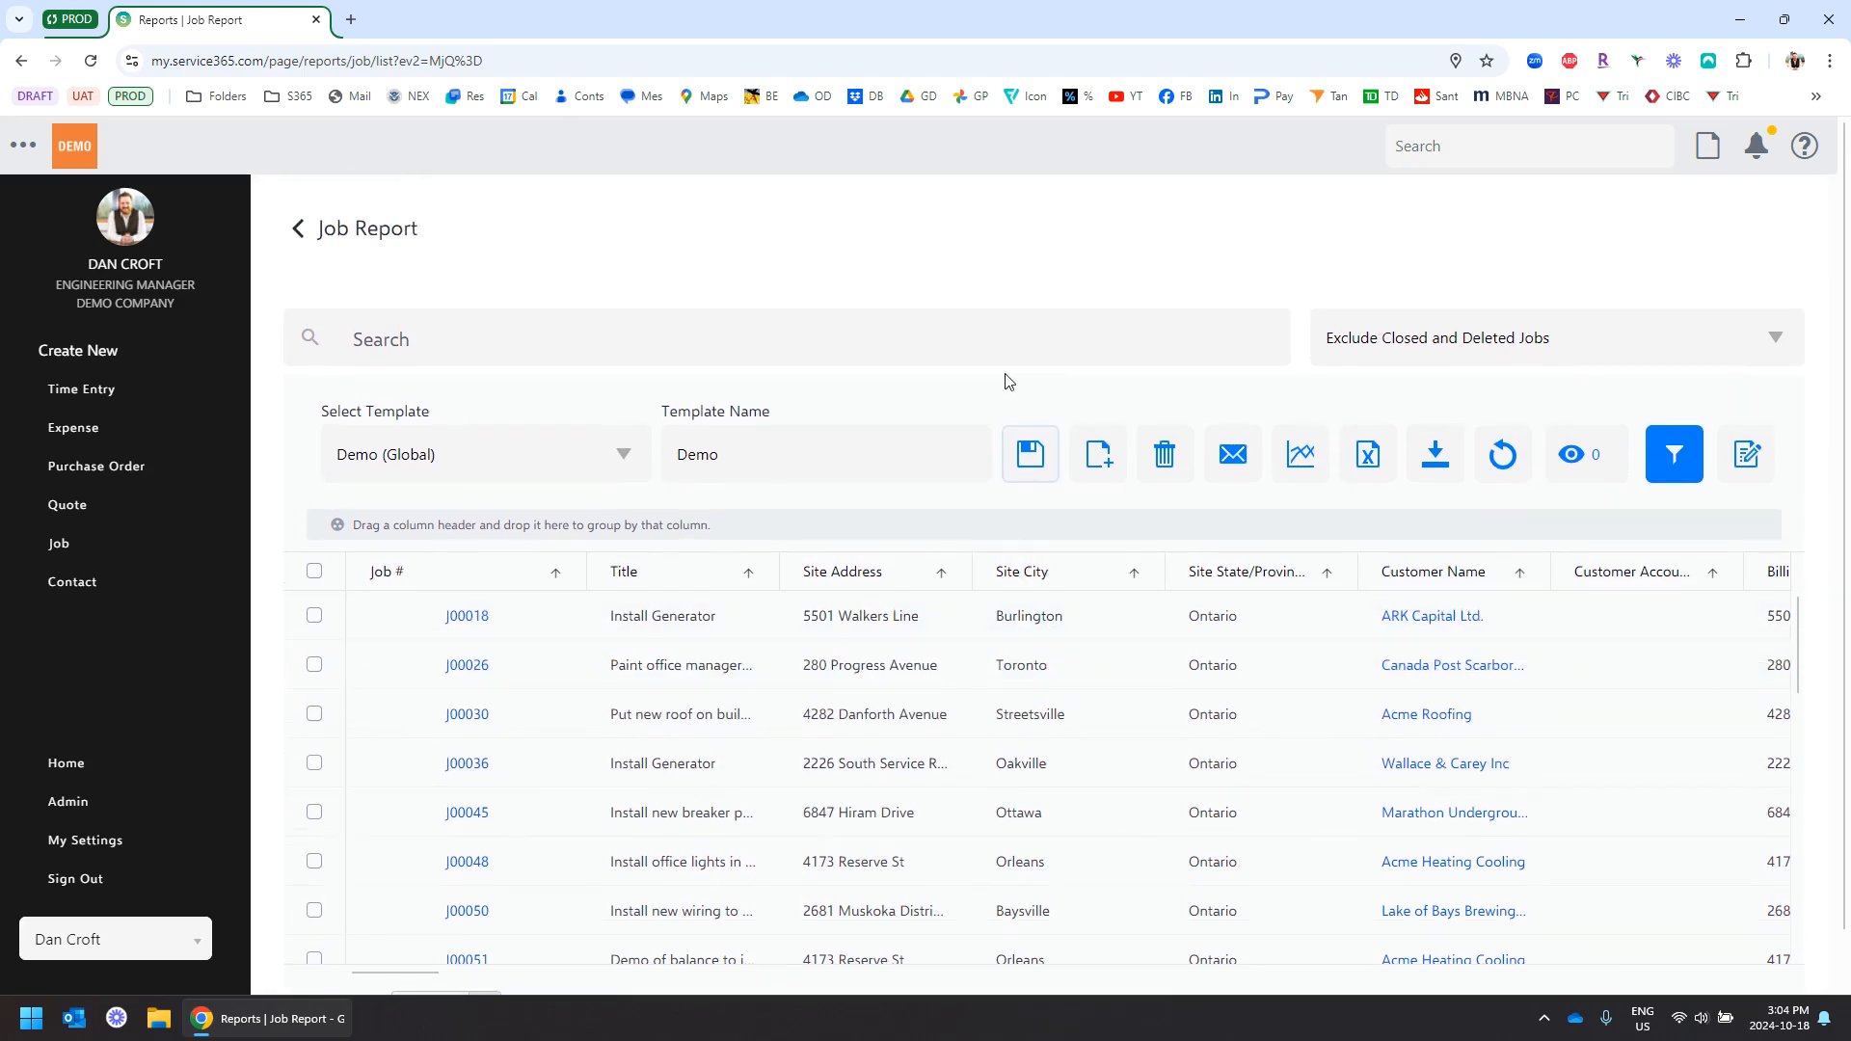
Hide all columns, then show only Job #, Title, Customer Name and Project Manager
left_click(1581, 461)
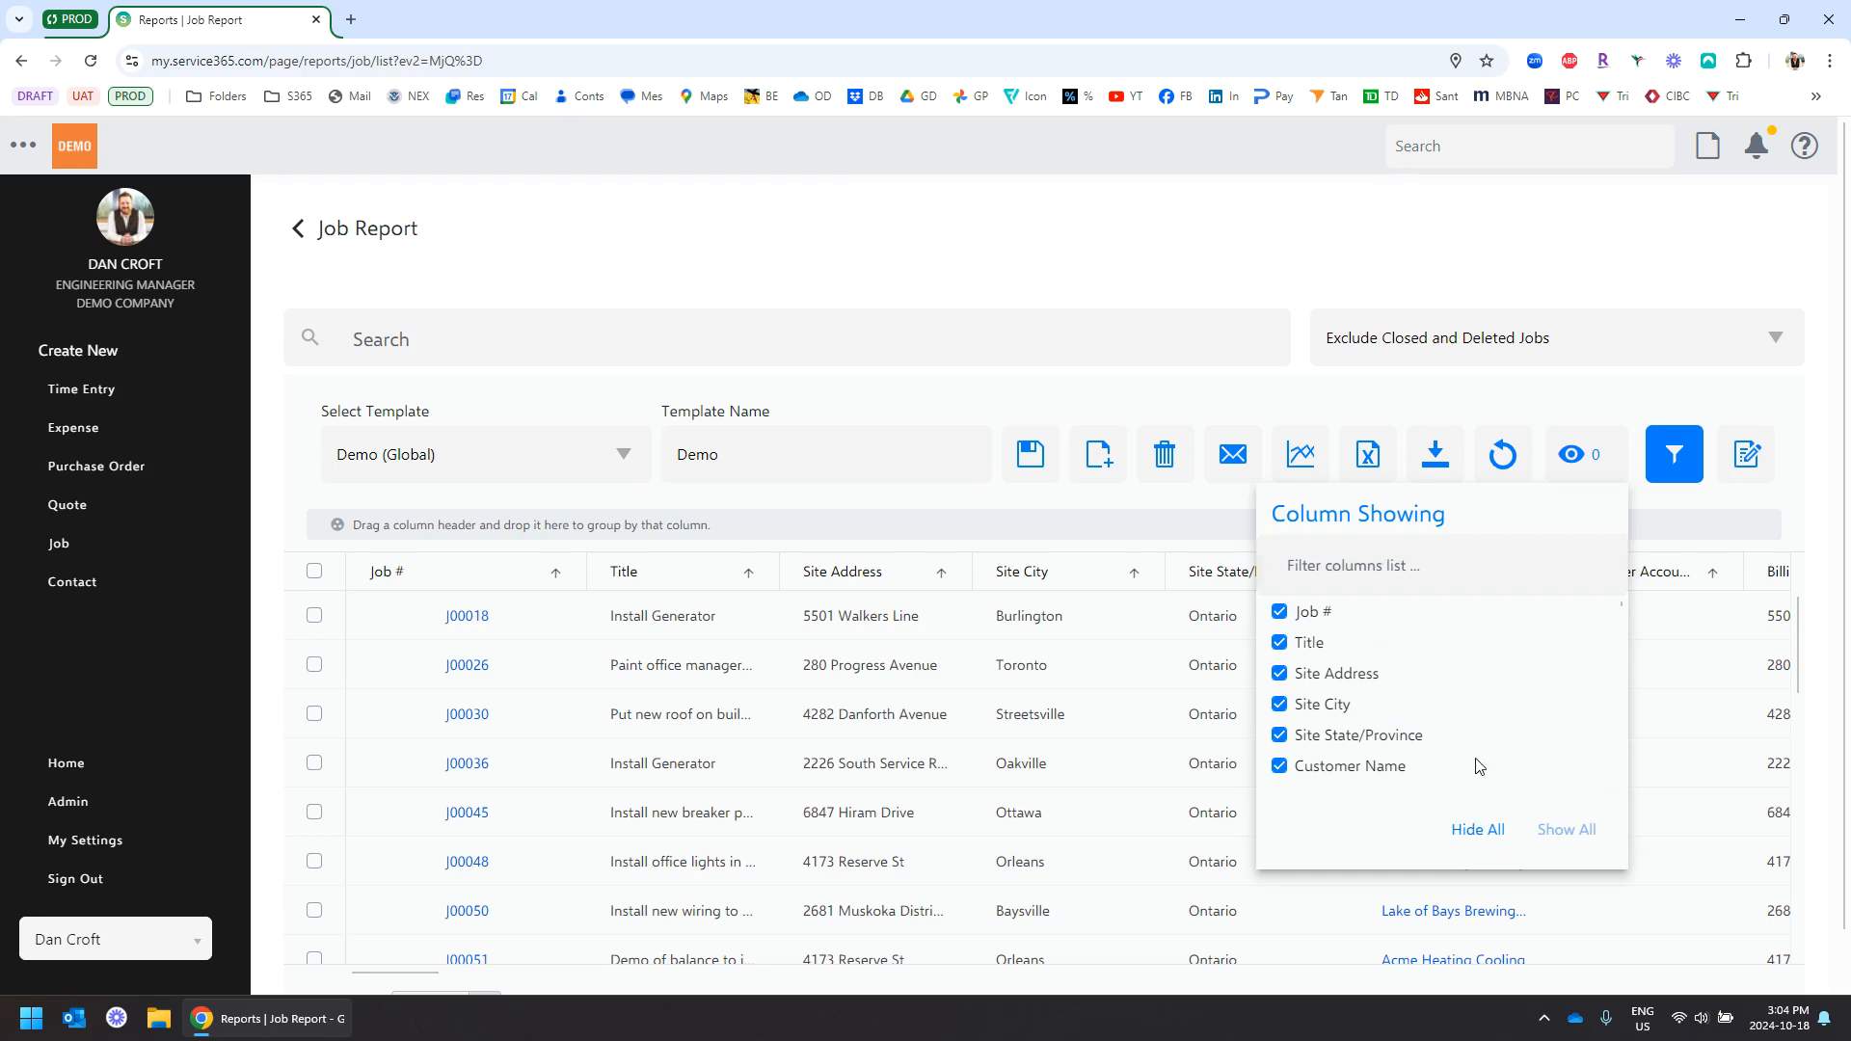
left_click(1475, 829)
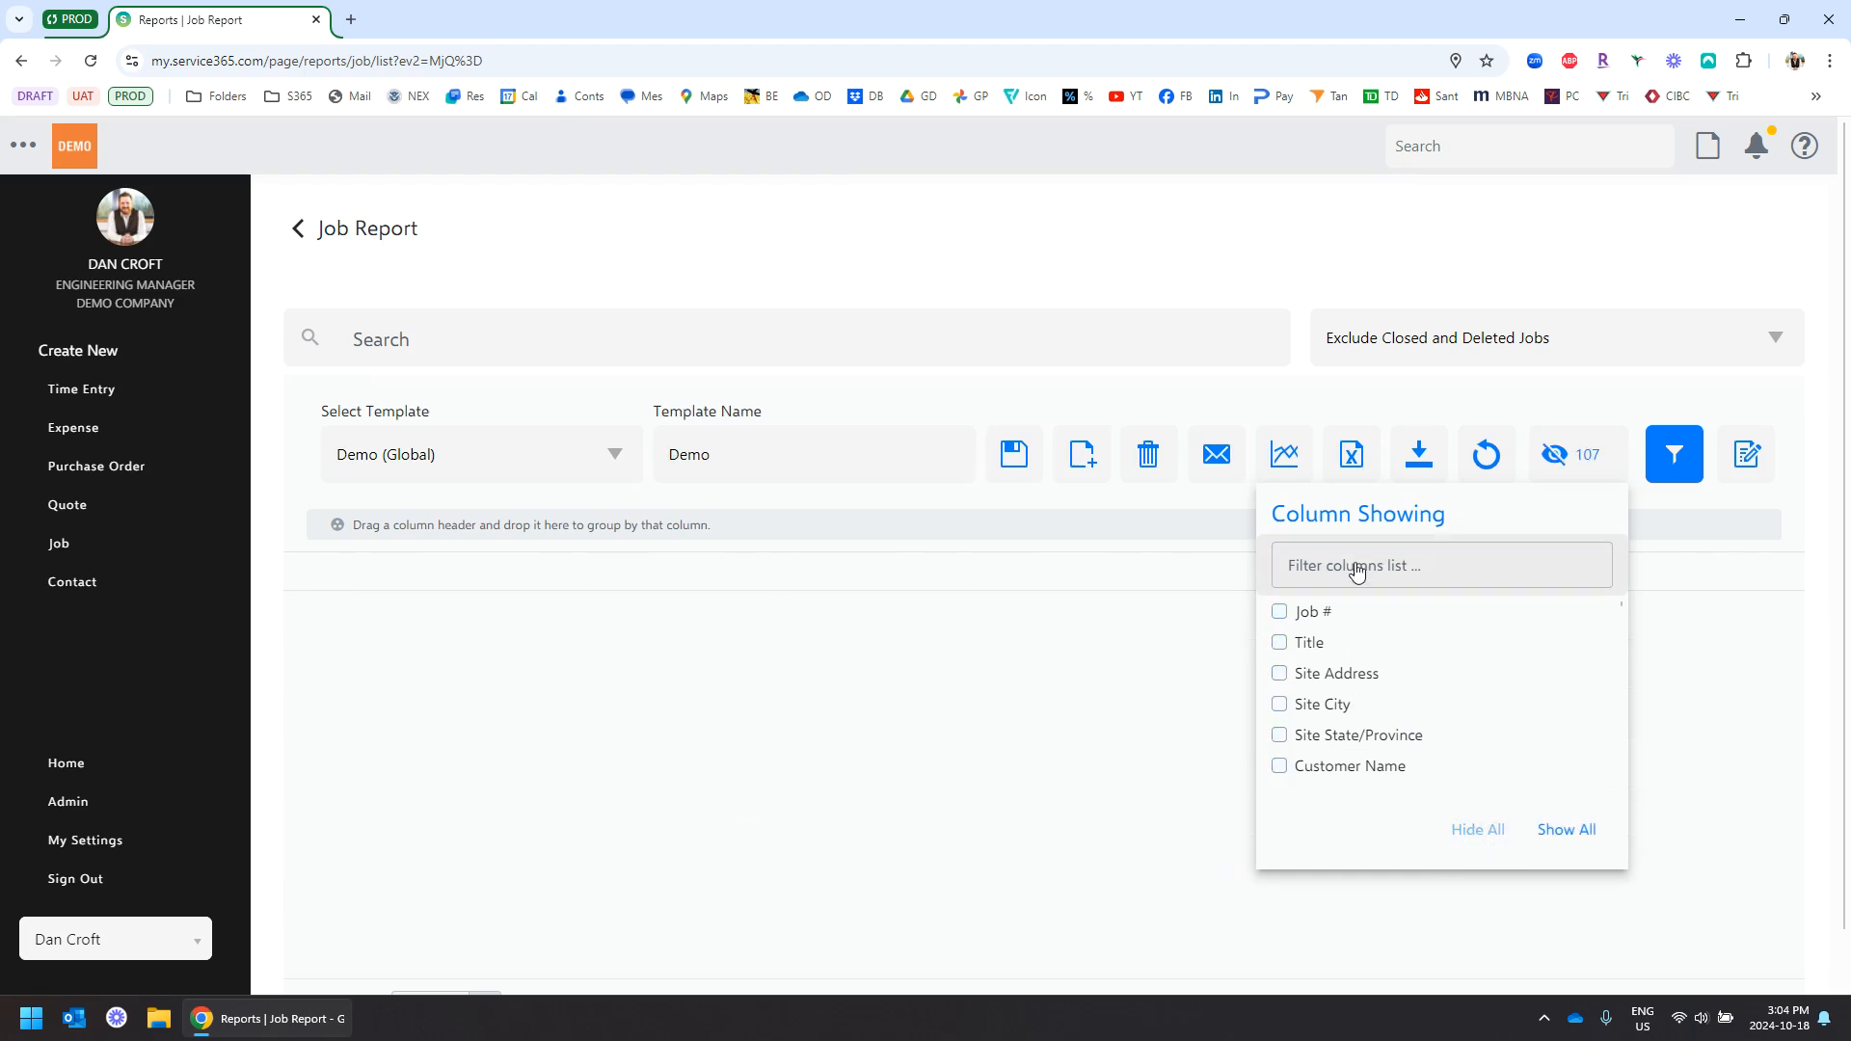
left_click(1280, 613)
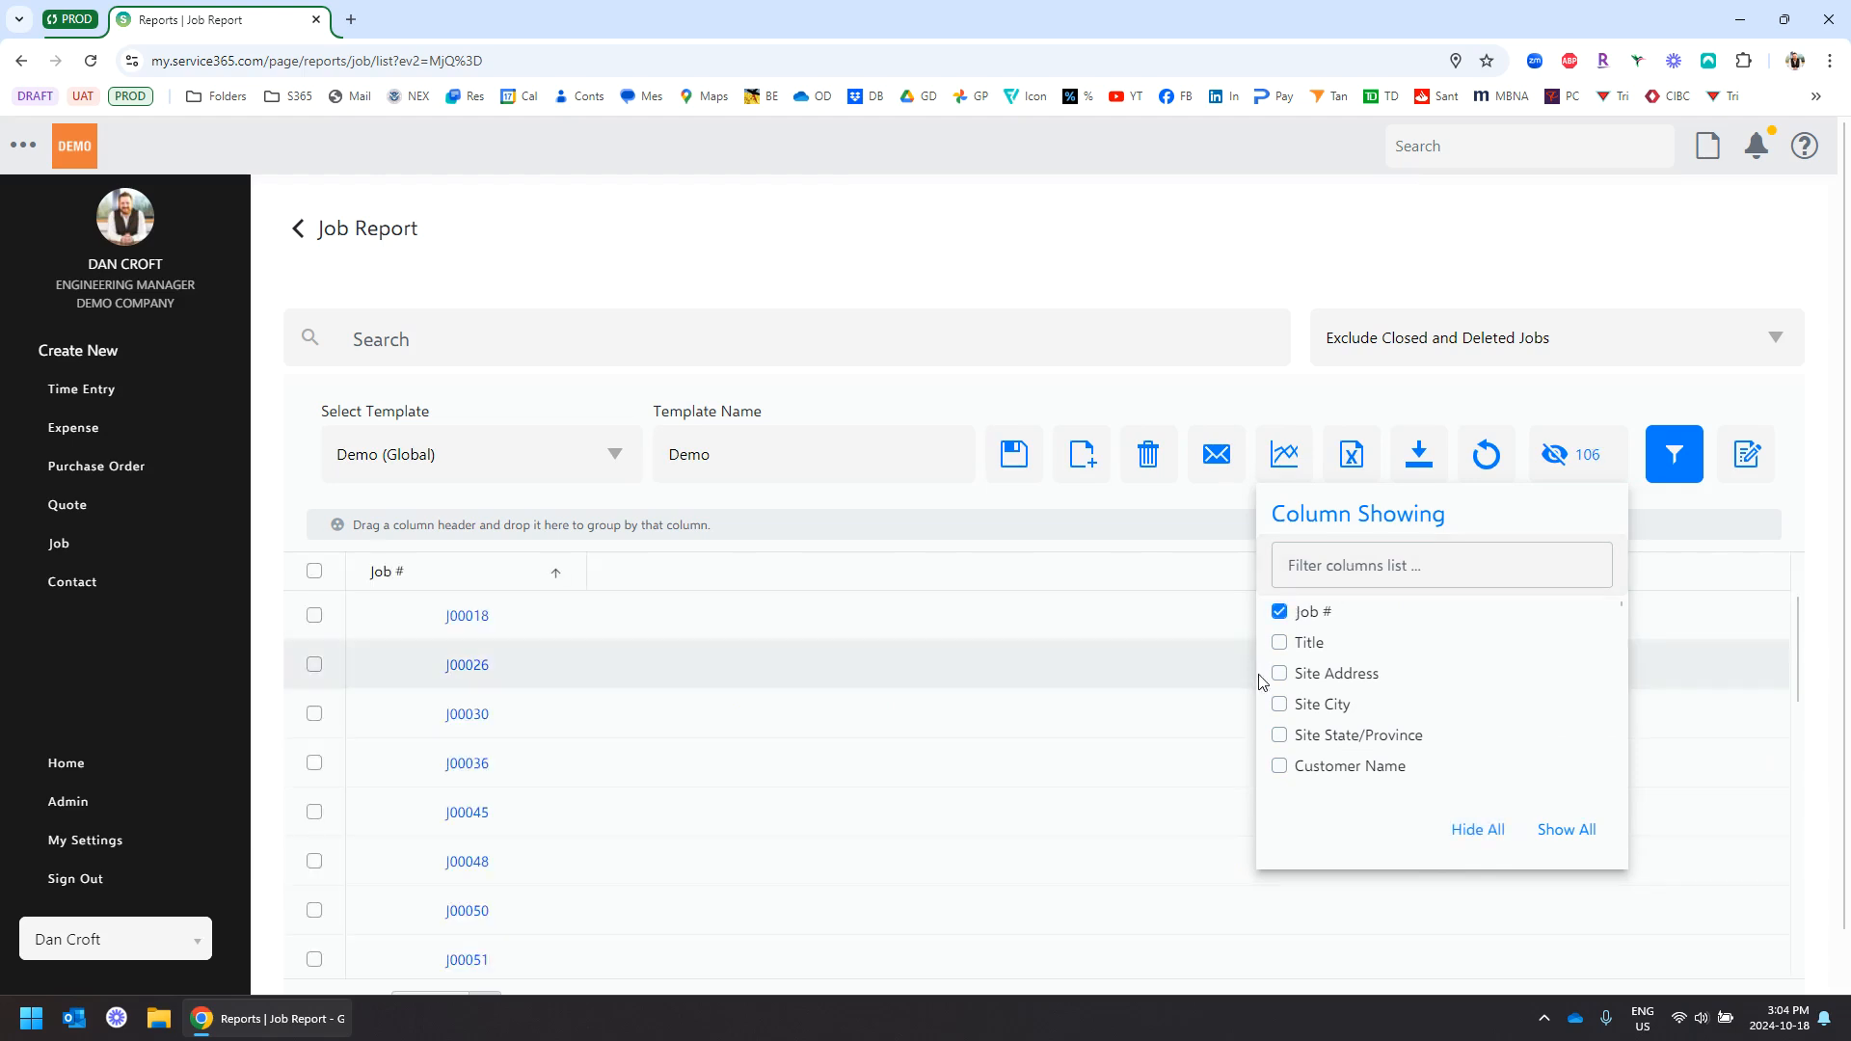
left_click(1282, 643)
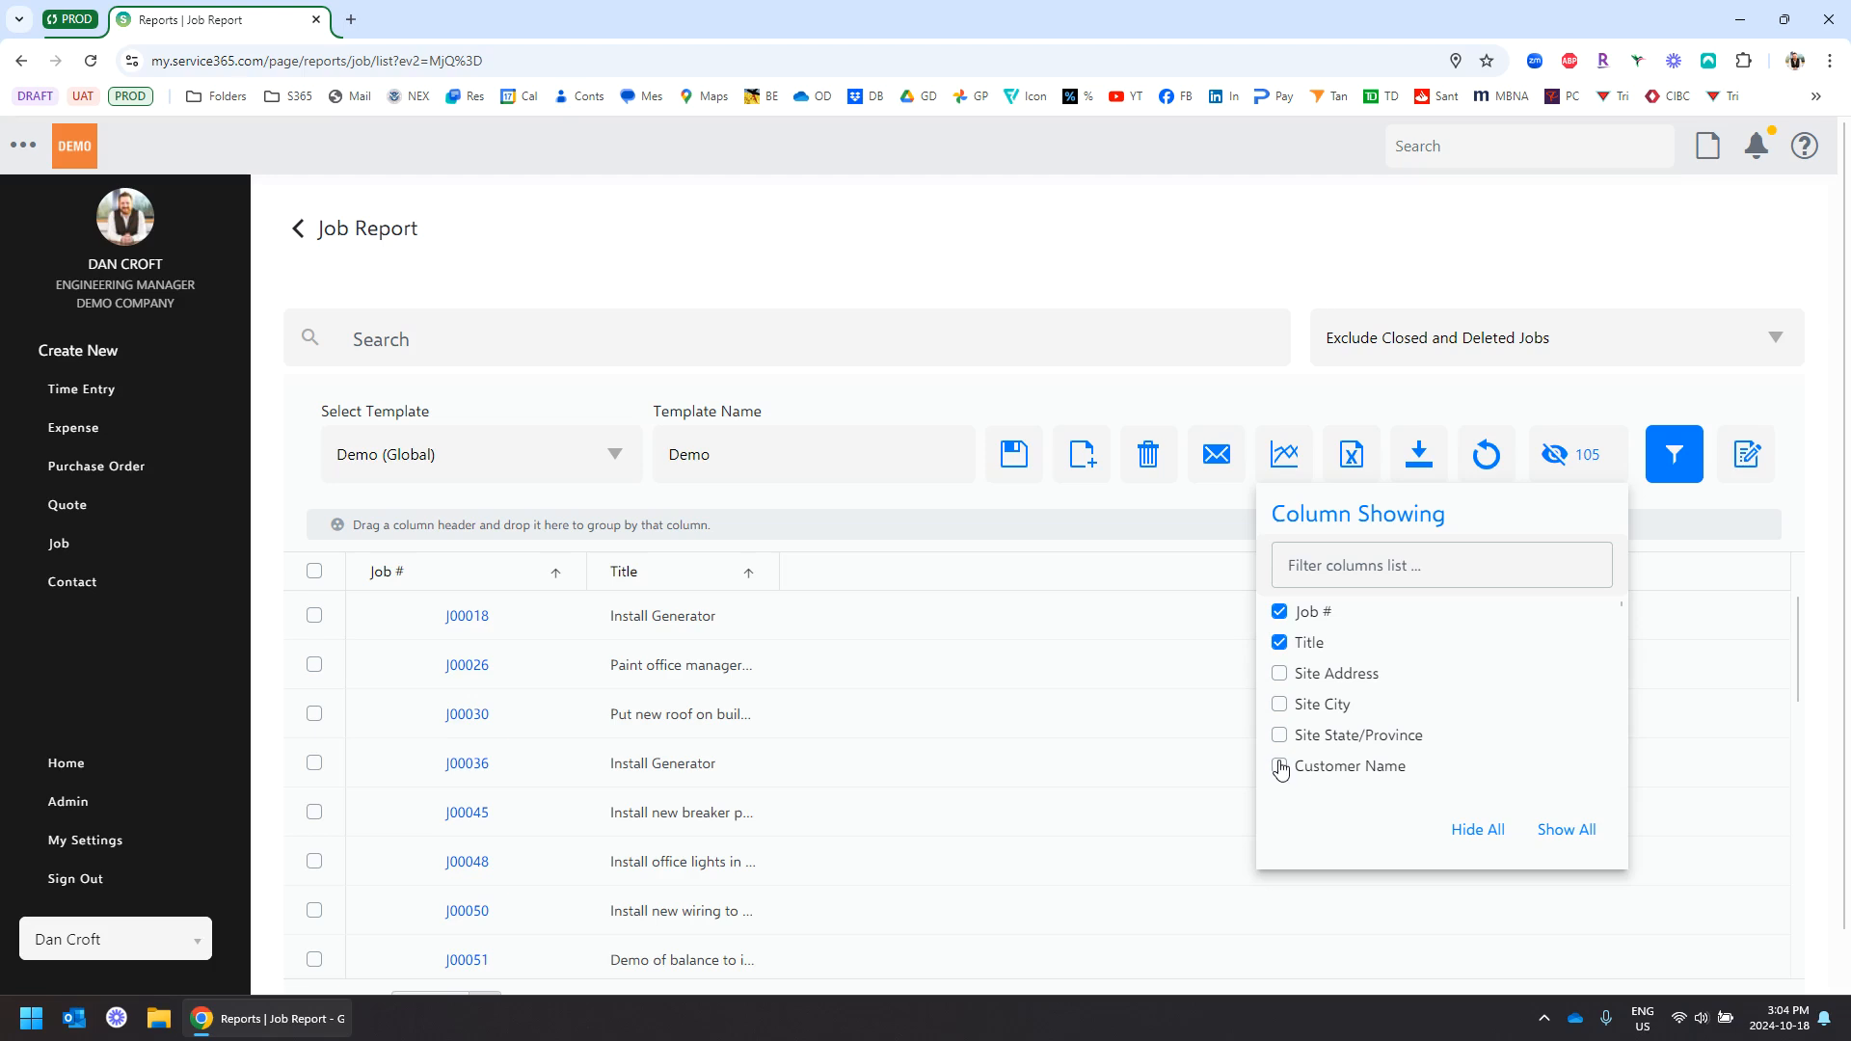
left_click(1280, 766)
scroll(1478, 661, "down", 3)
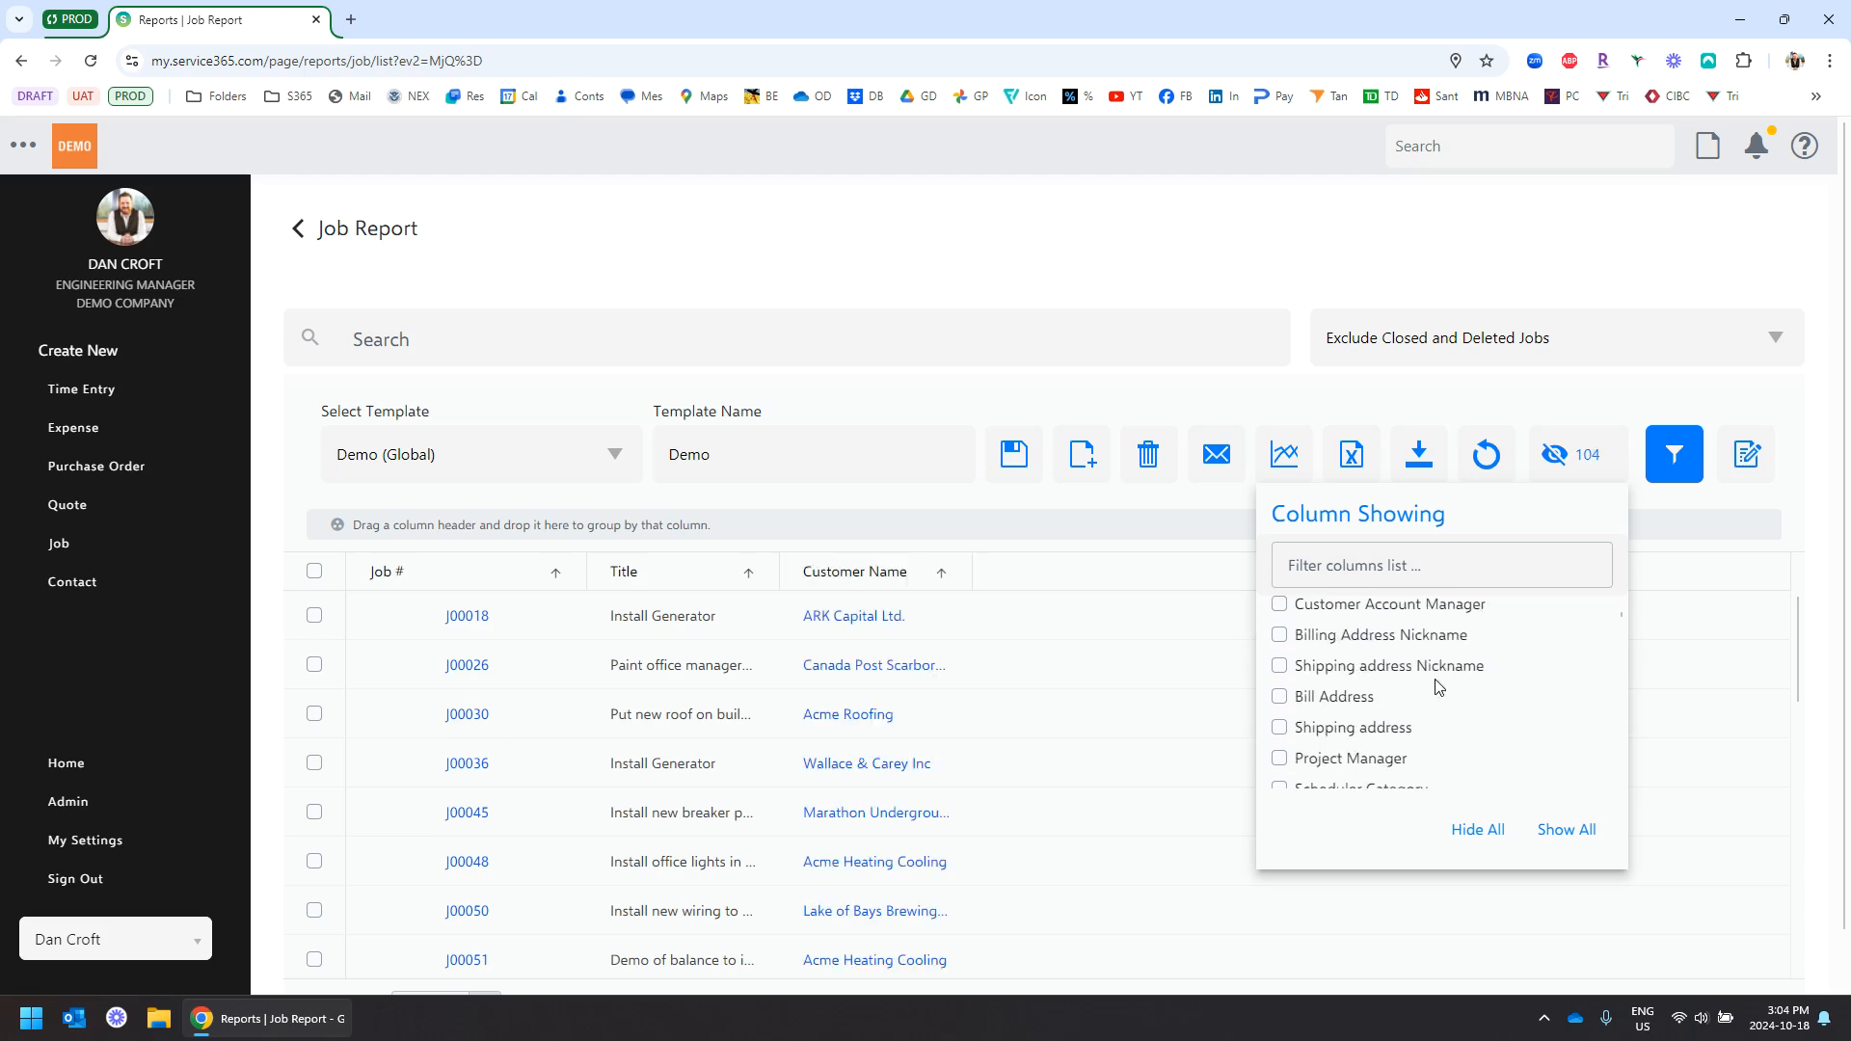
scroll(1311, 665, "down", 1)
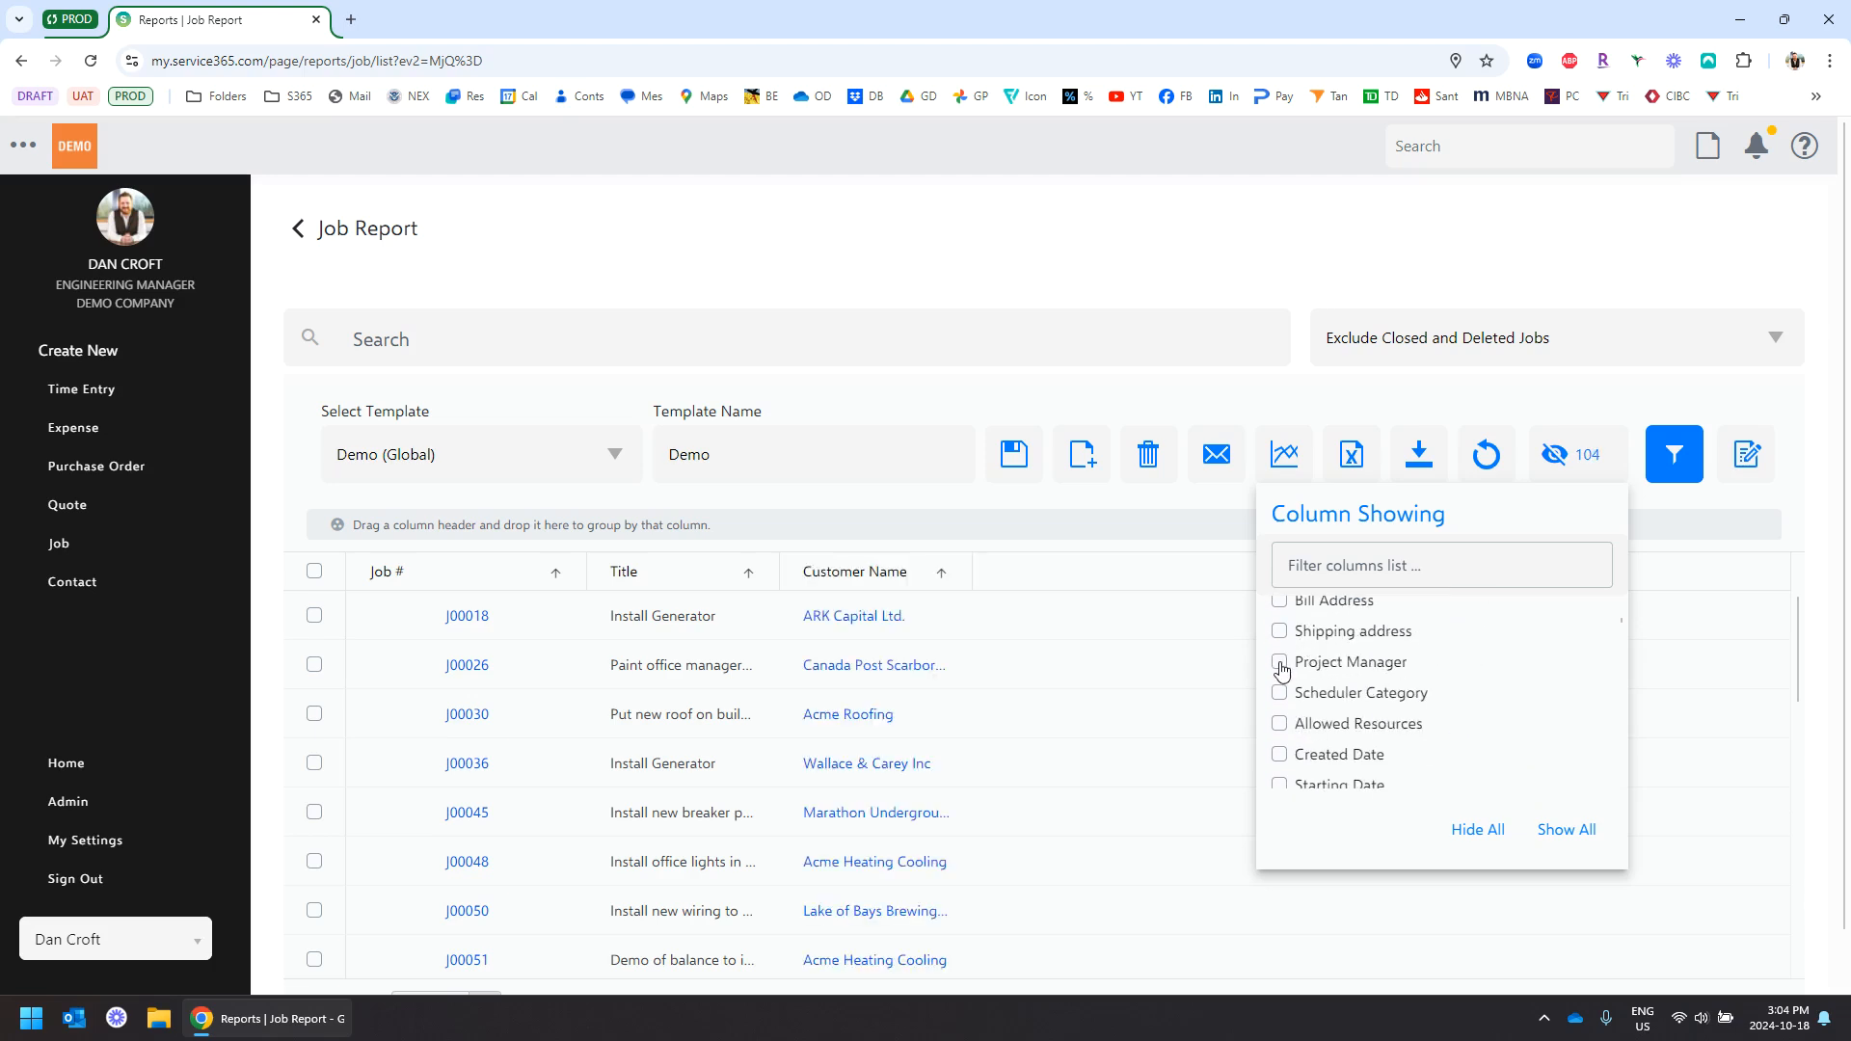
left_click(1281, 664)
Add the Margin and Total Sell columns via the column search, then save the template
left_click(1367, 568)
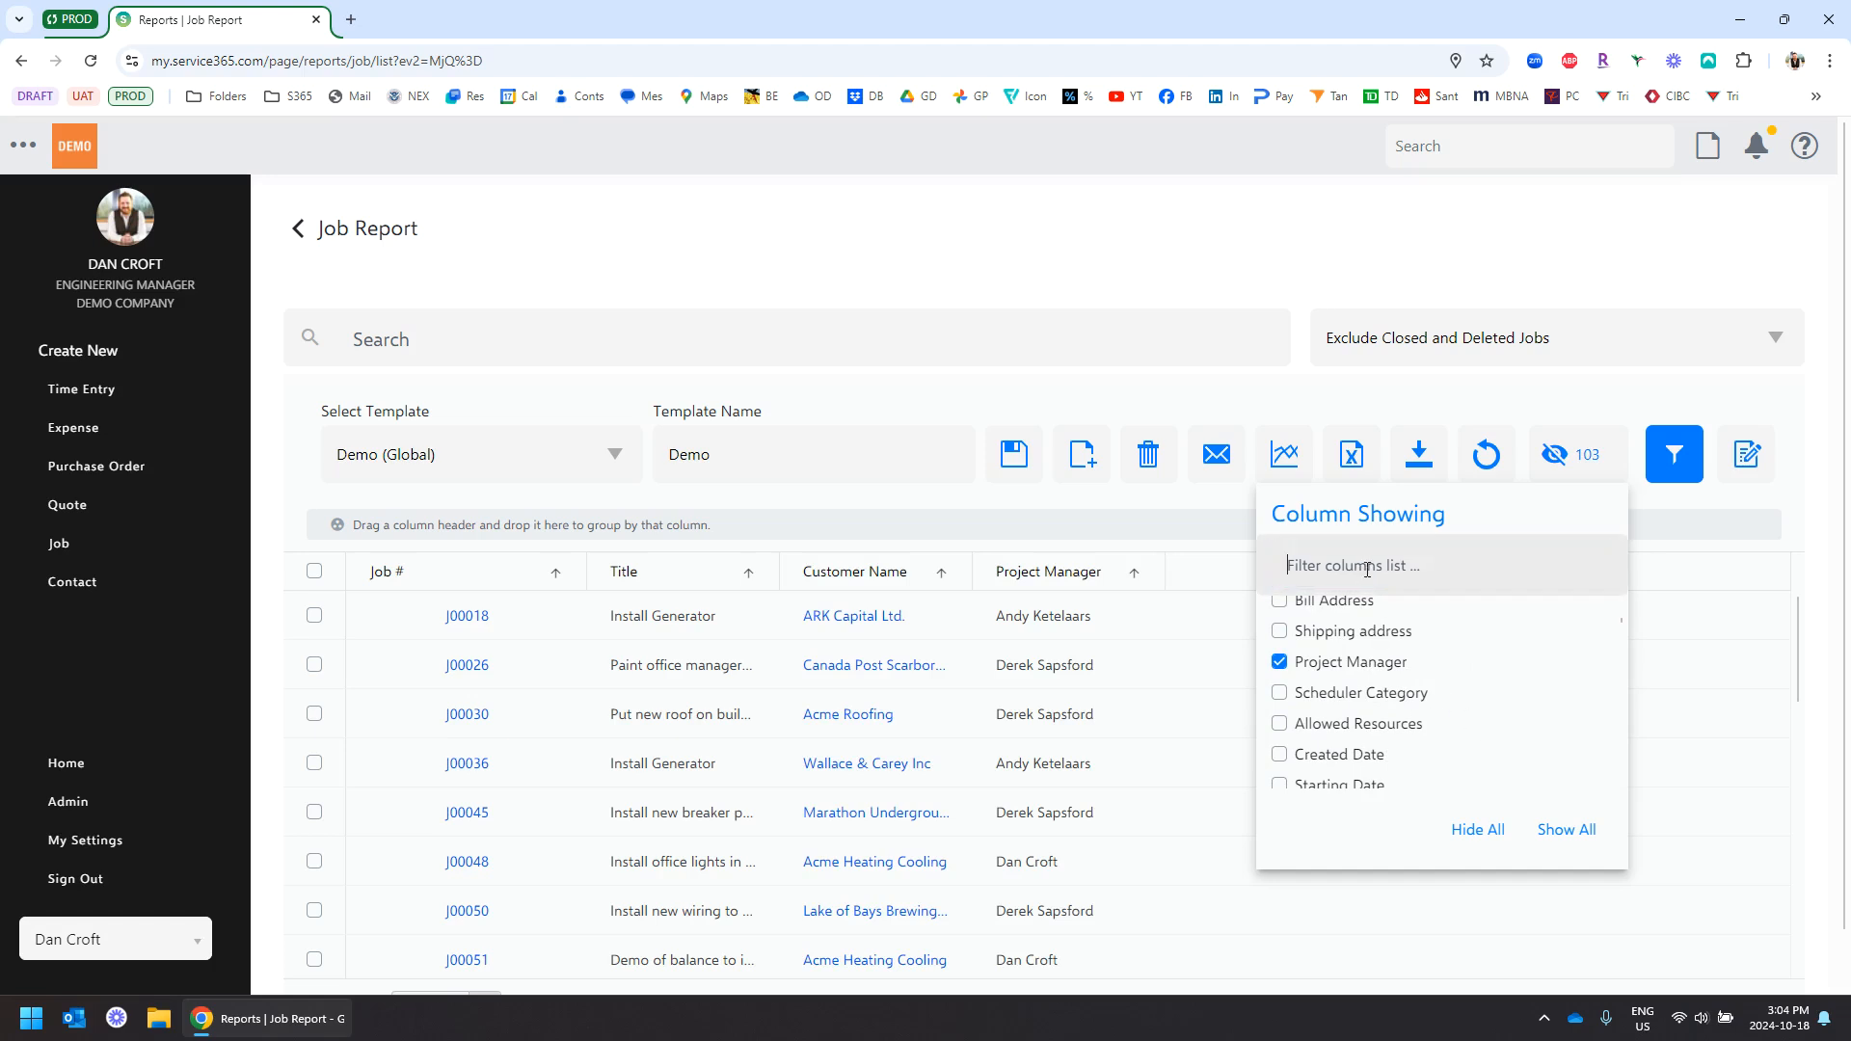
type("margin")
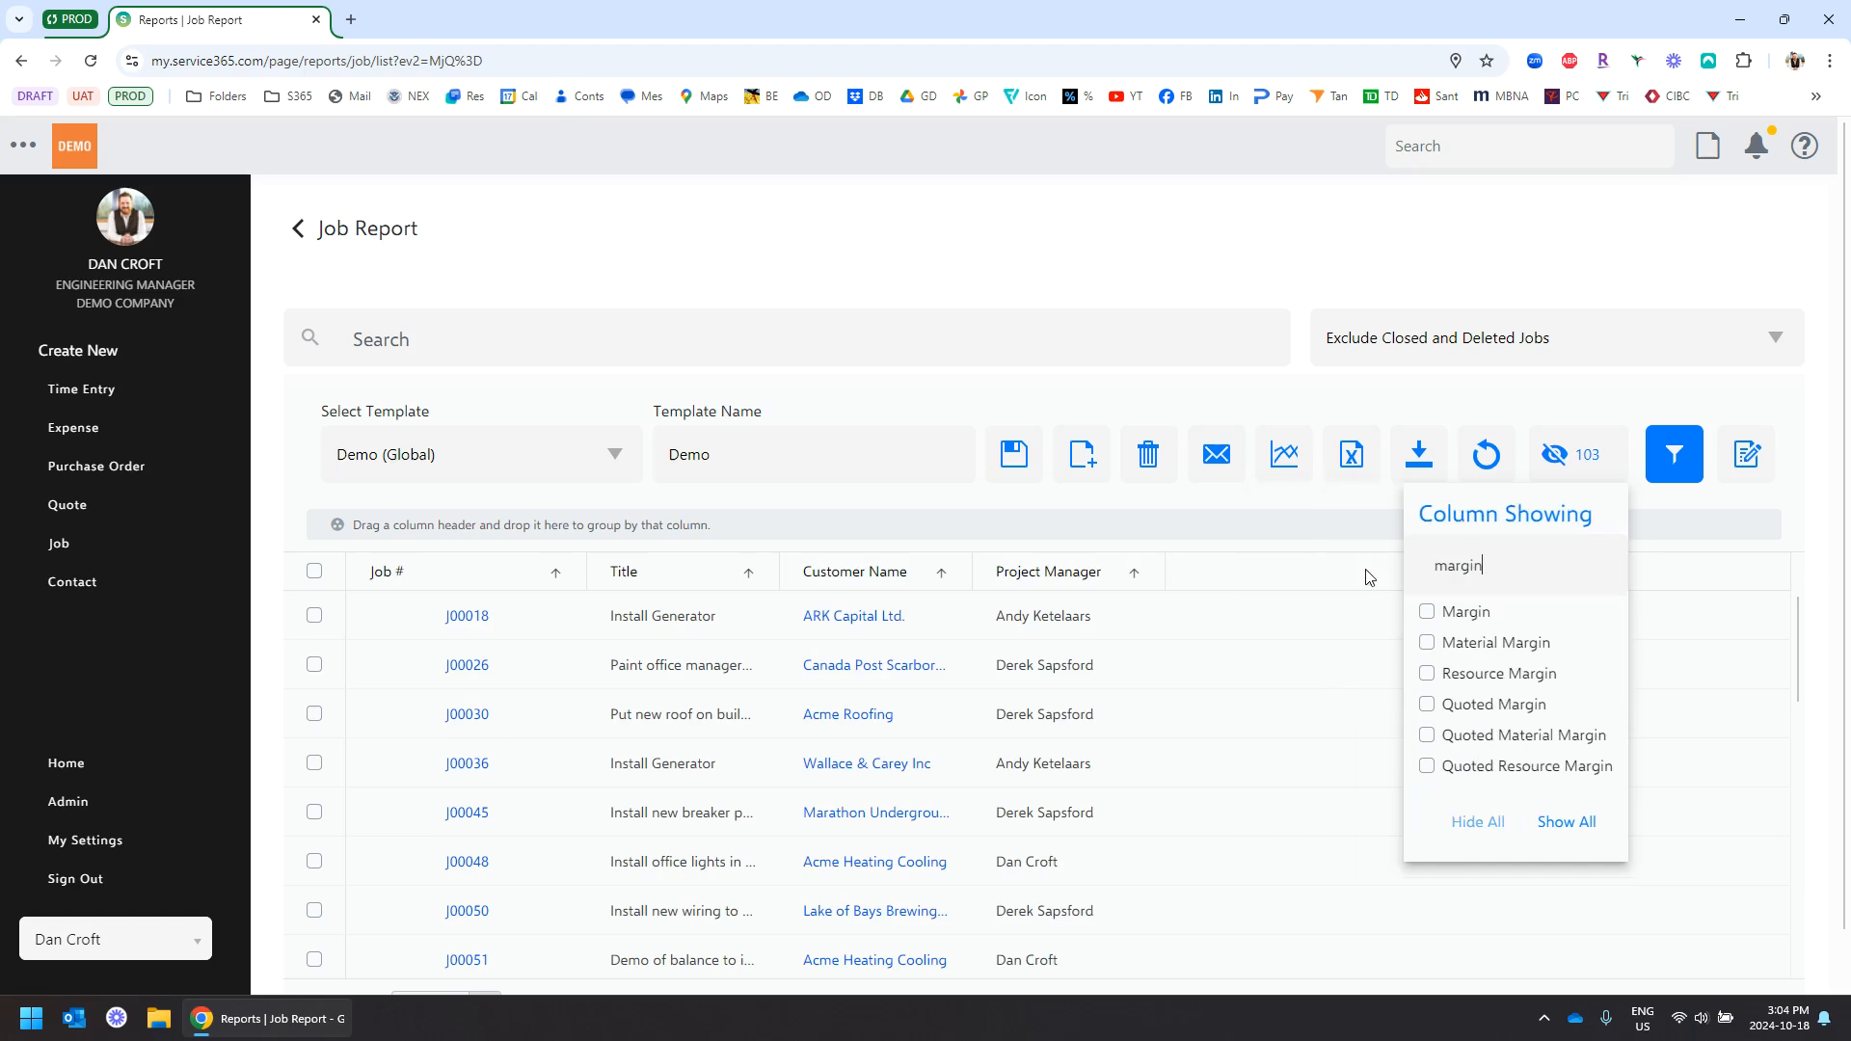
left_click(1427, 612)
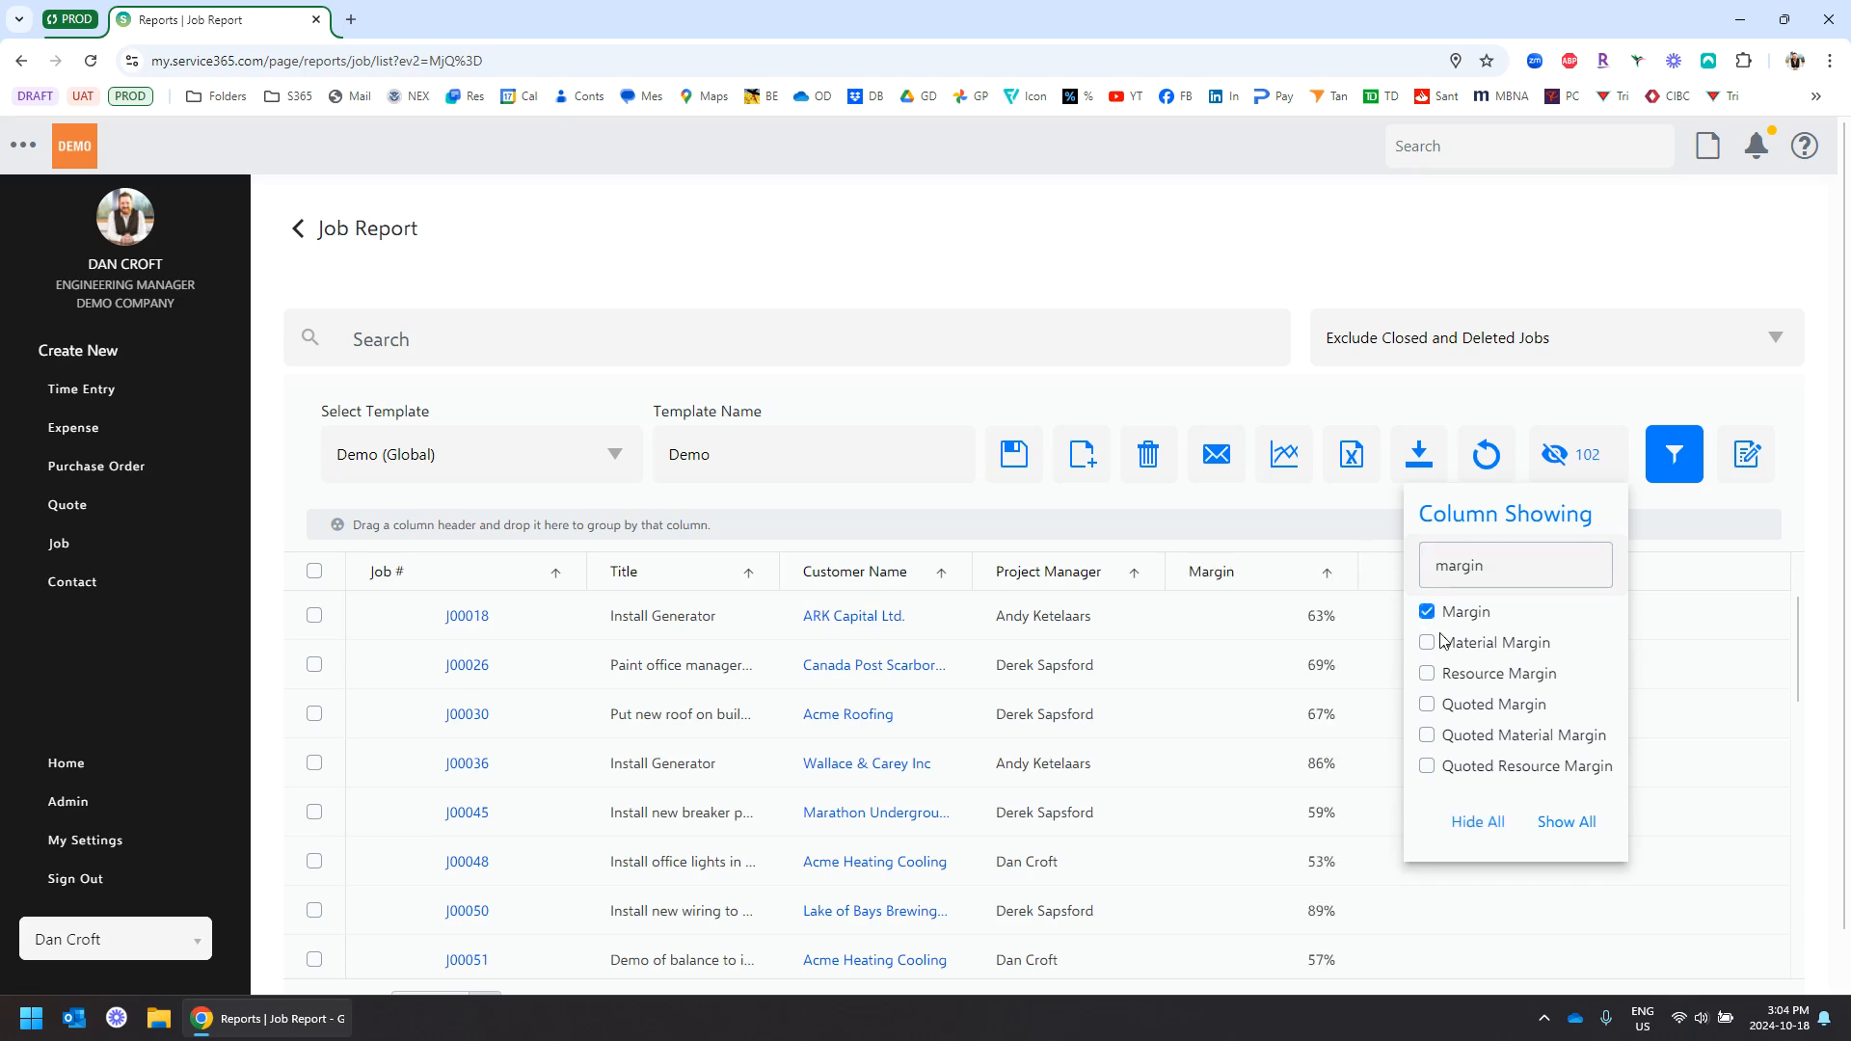
double_click(1508, 570)
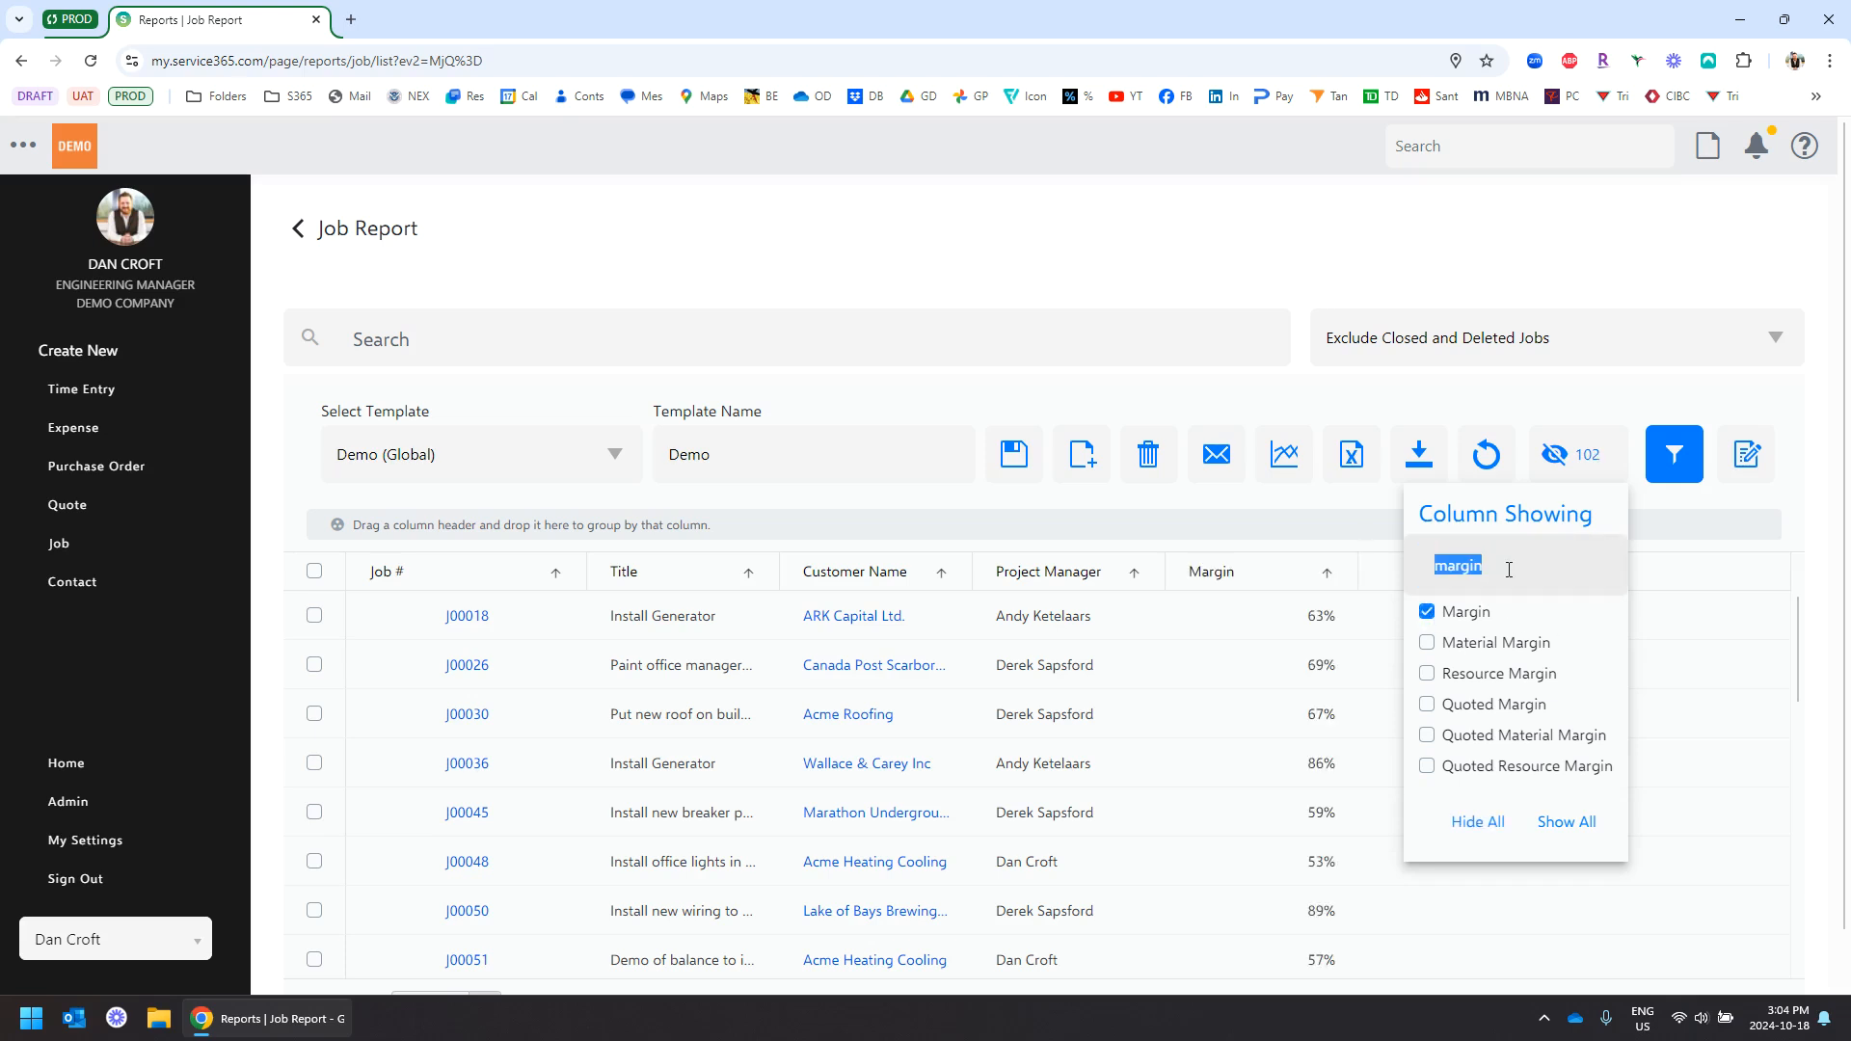
type("pri")
key("BackSpace")
key("BackSpace")
key("BackSpace")
key("BackSpace")
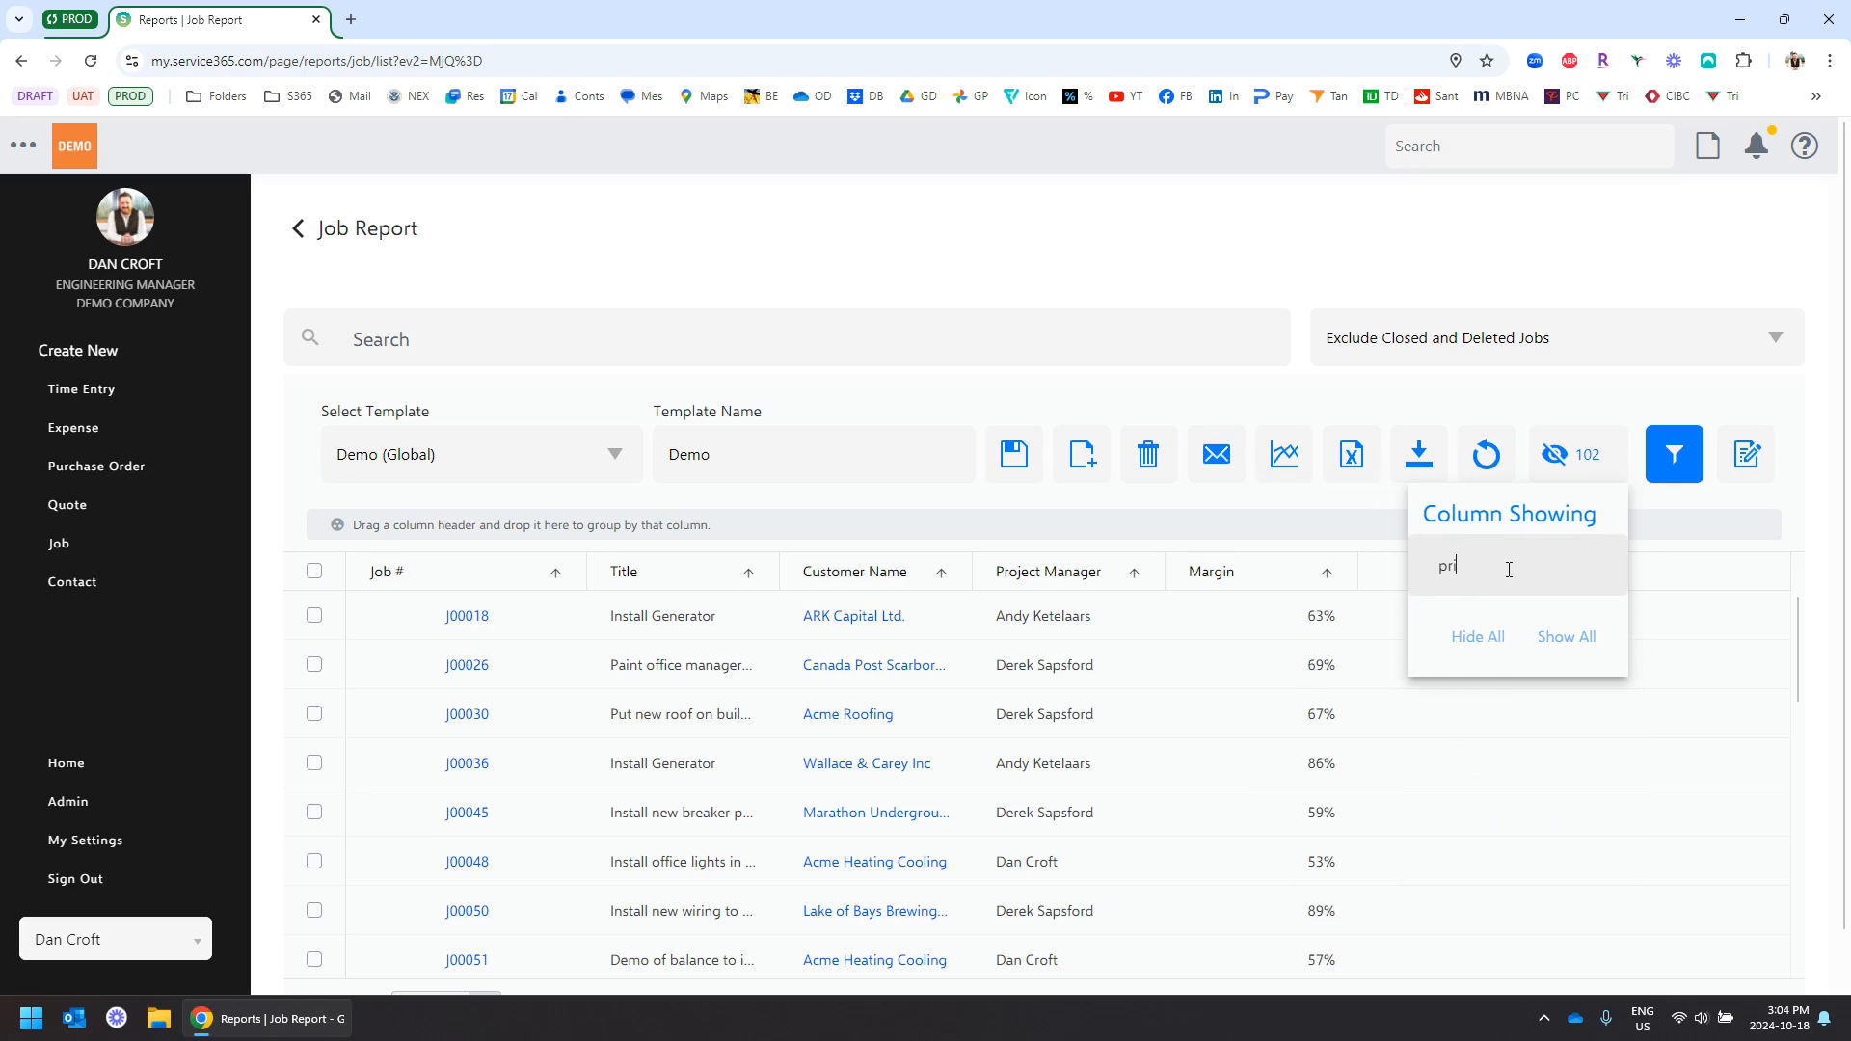
type("sel")
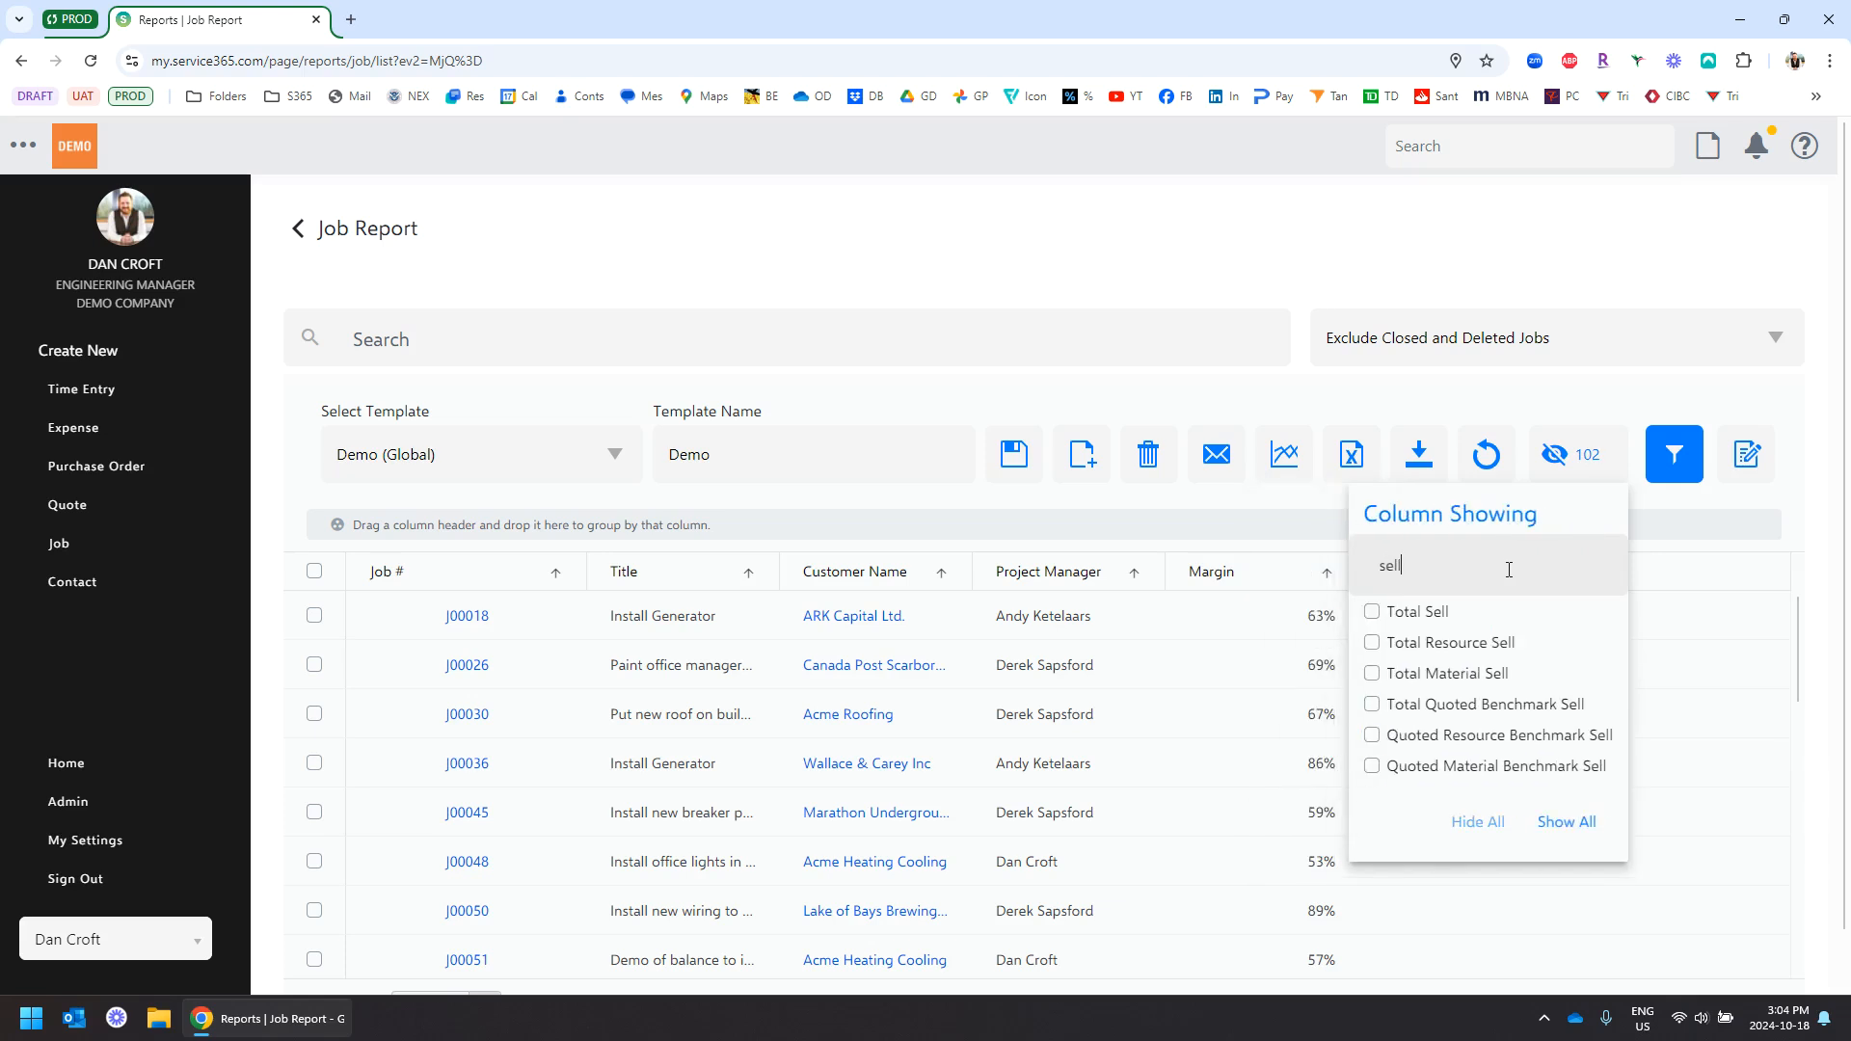
type("l")
left_click(1370, 612)
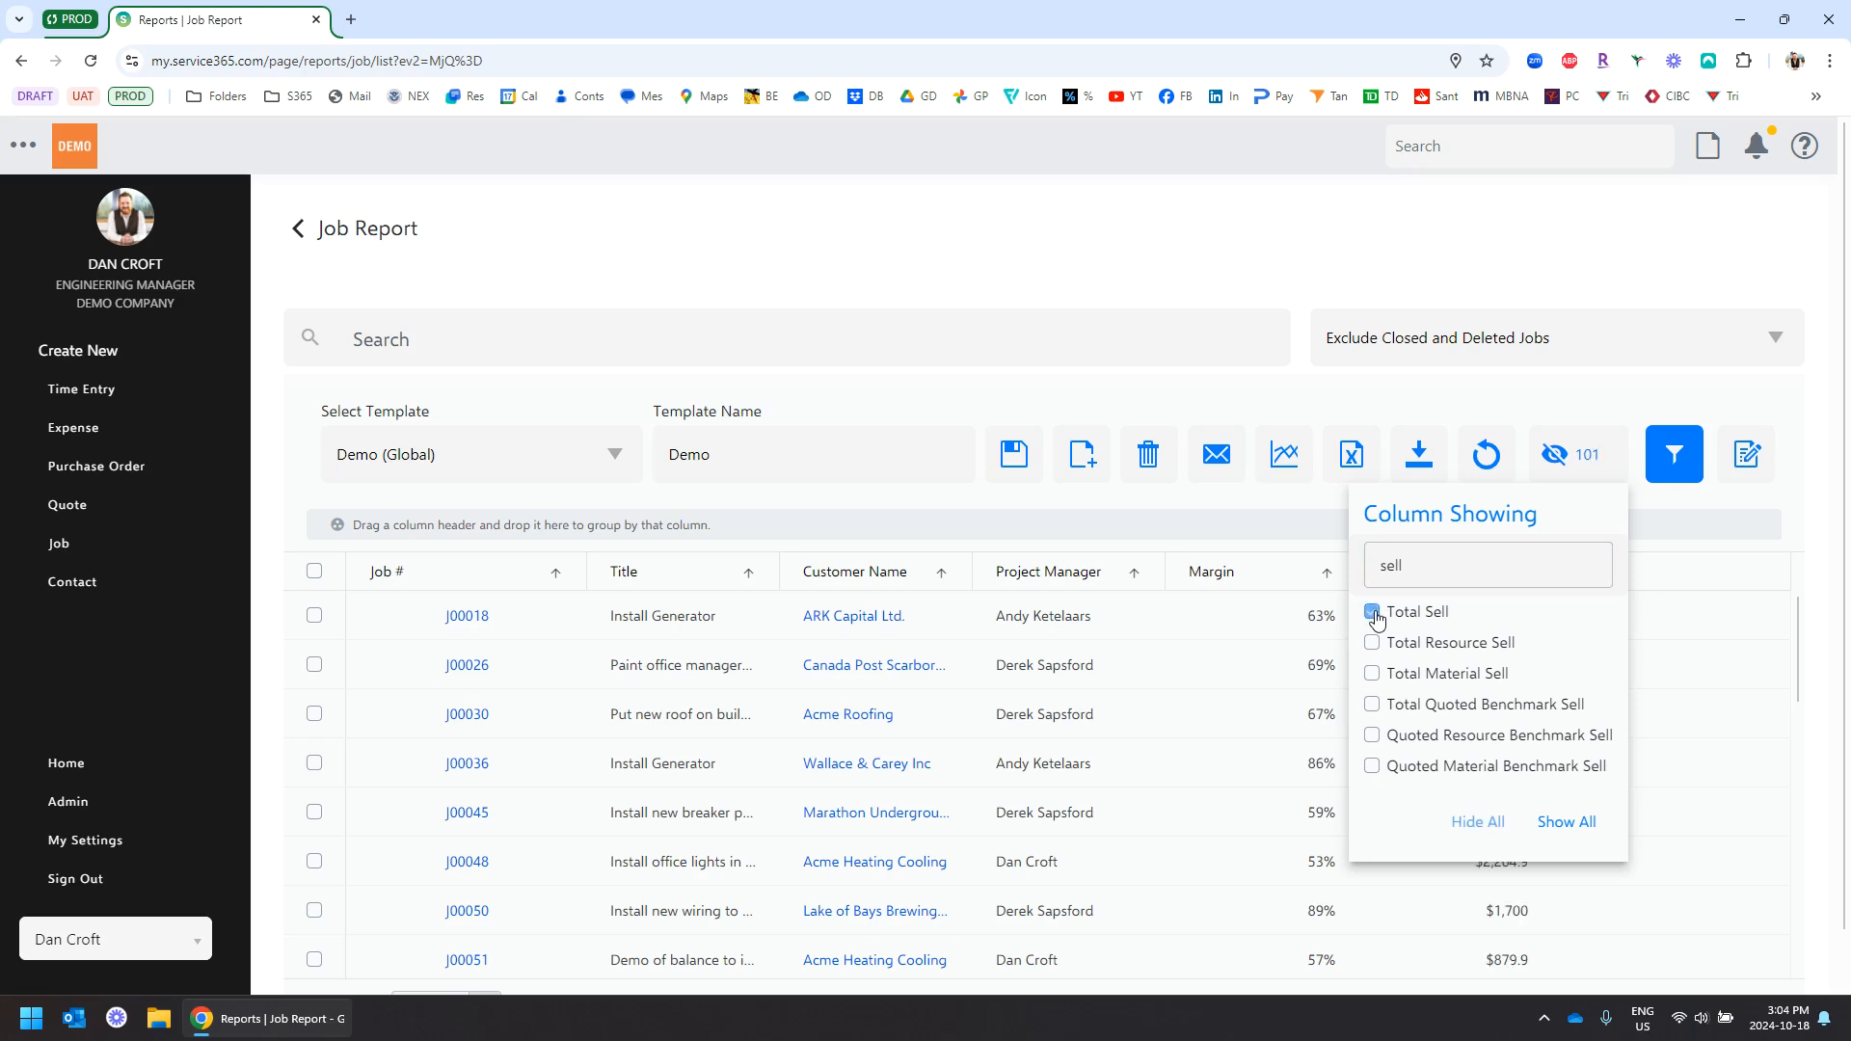
left_click(1014, 454)
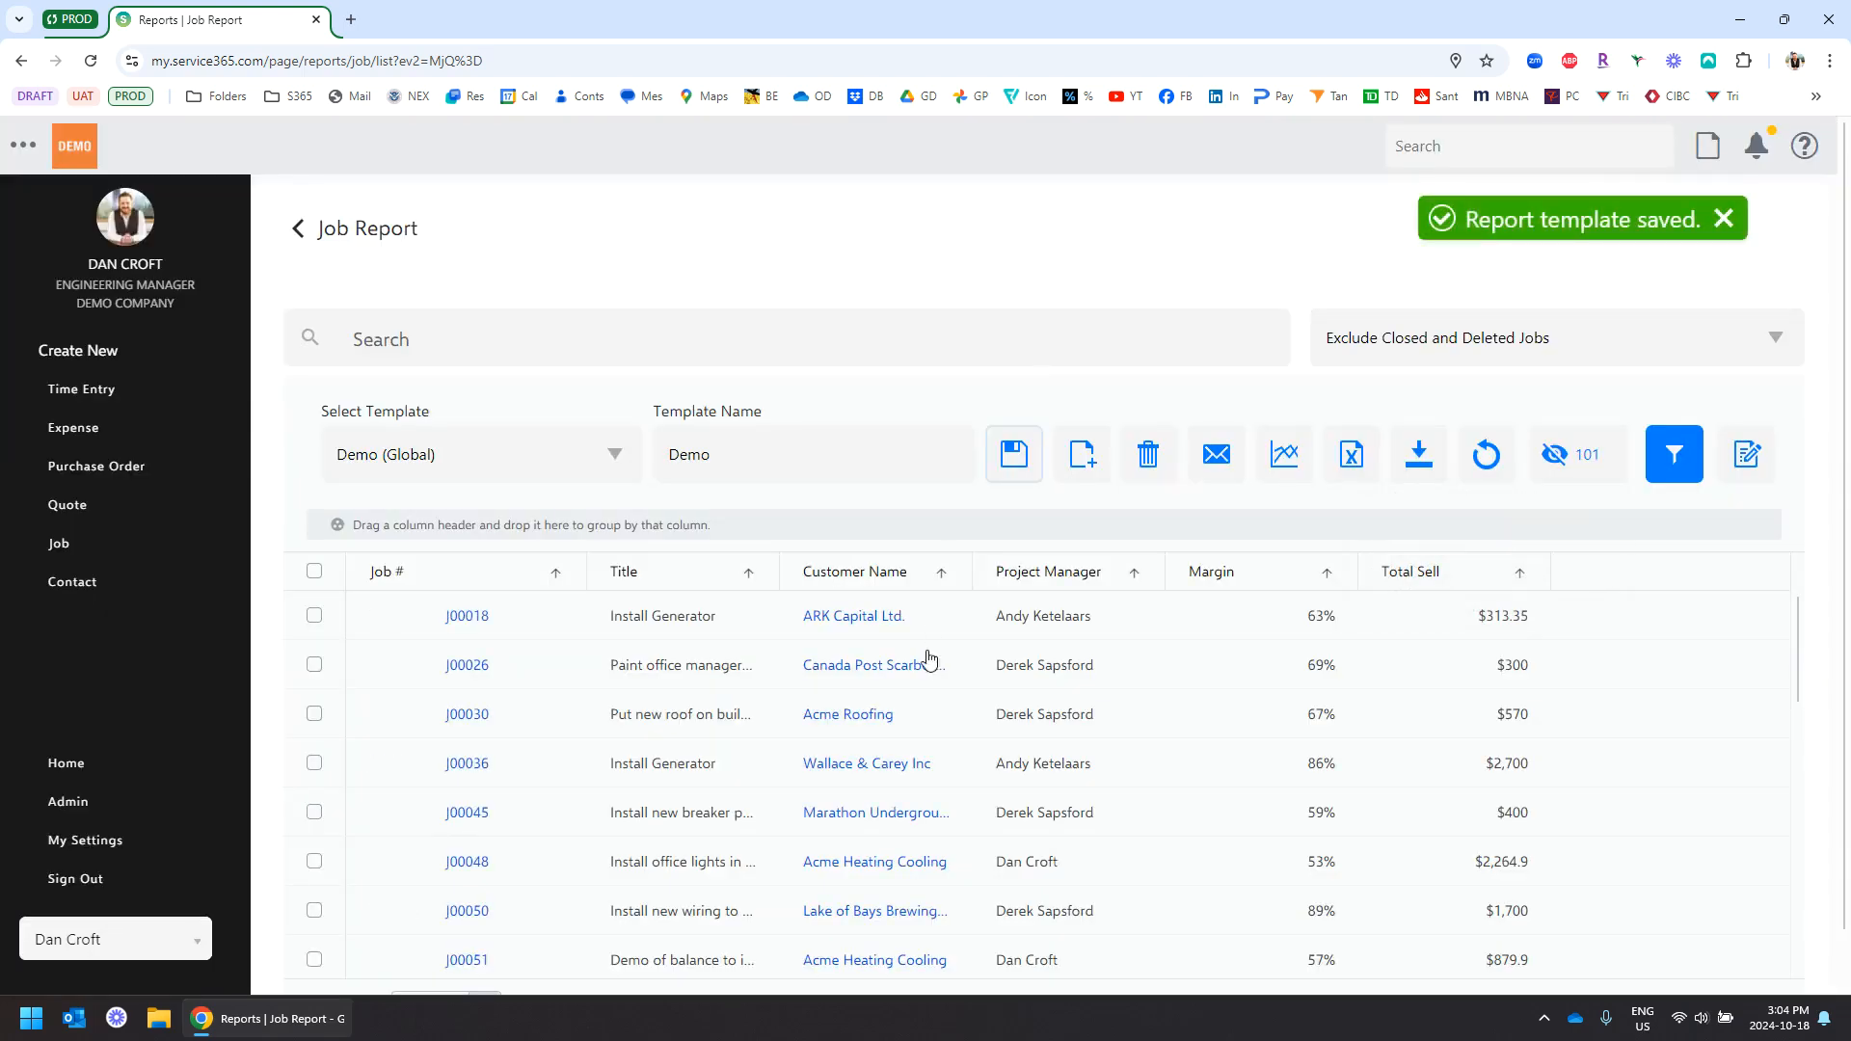
Drag Customer Name ahead of Title and Margin after Total Sell, then save the Demo template
scroll(1065, 258, "down", 2)
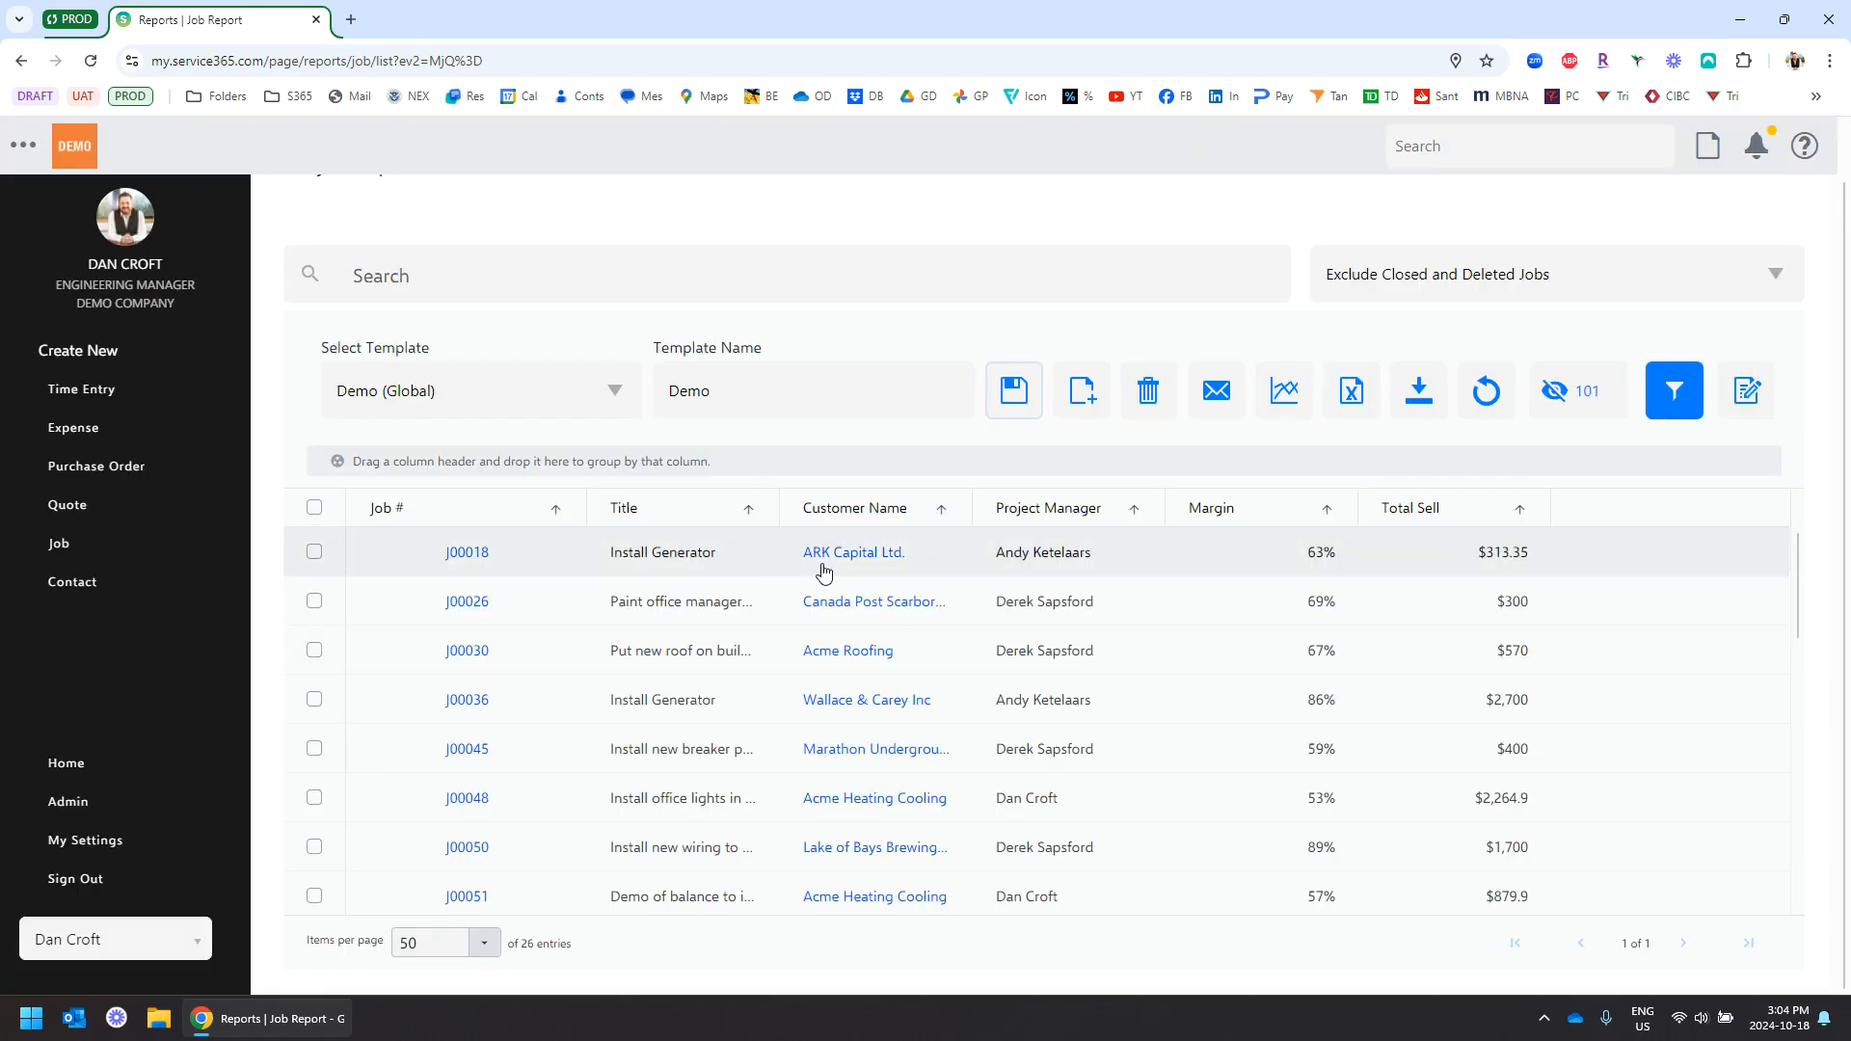
left_click_drag(848, 514, 620, 513)
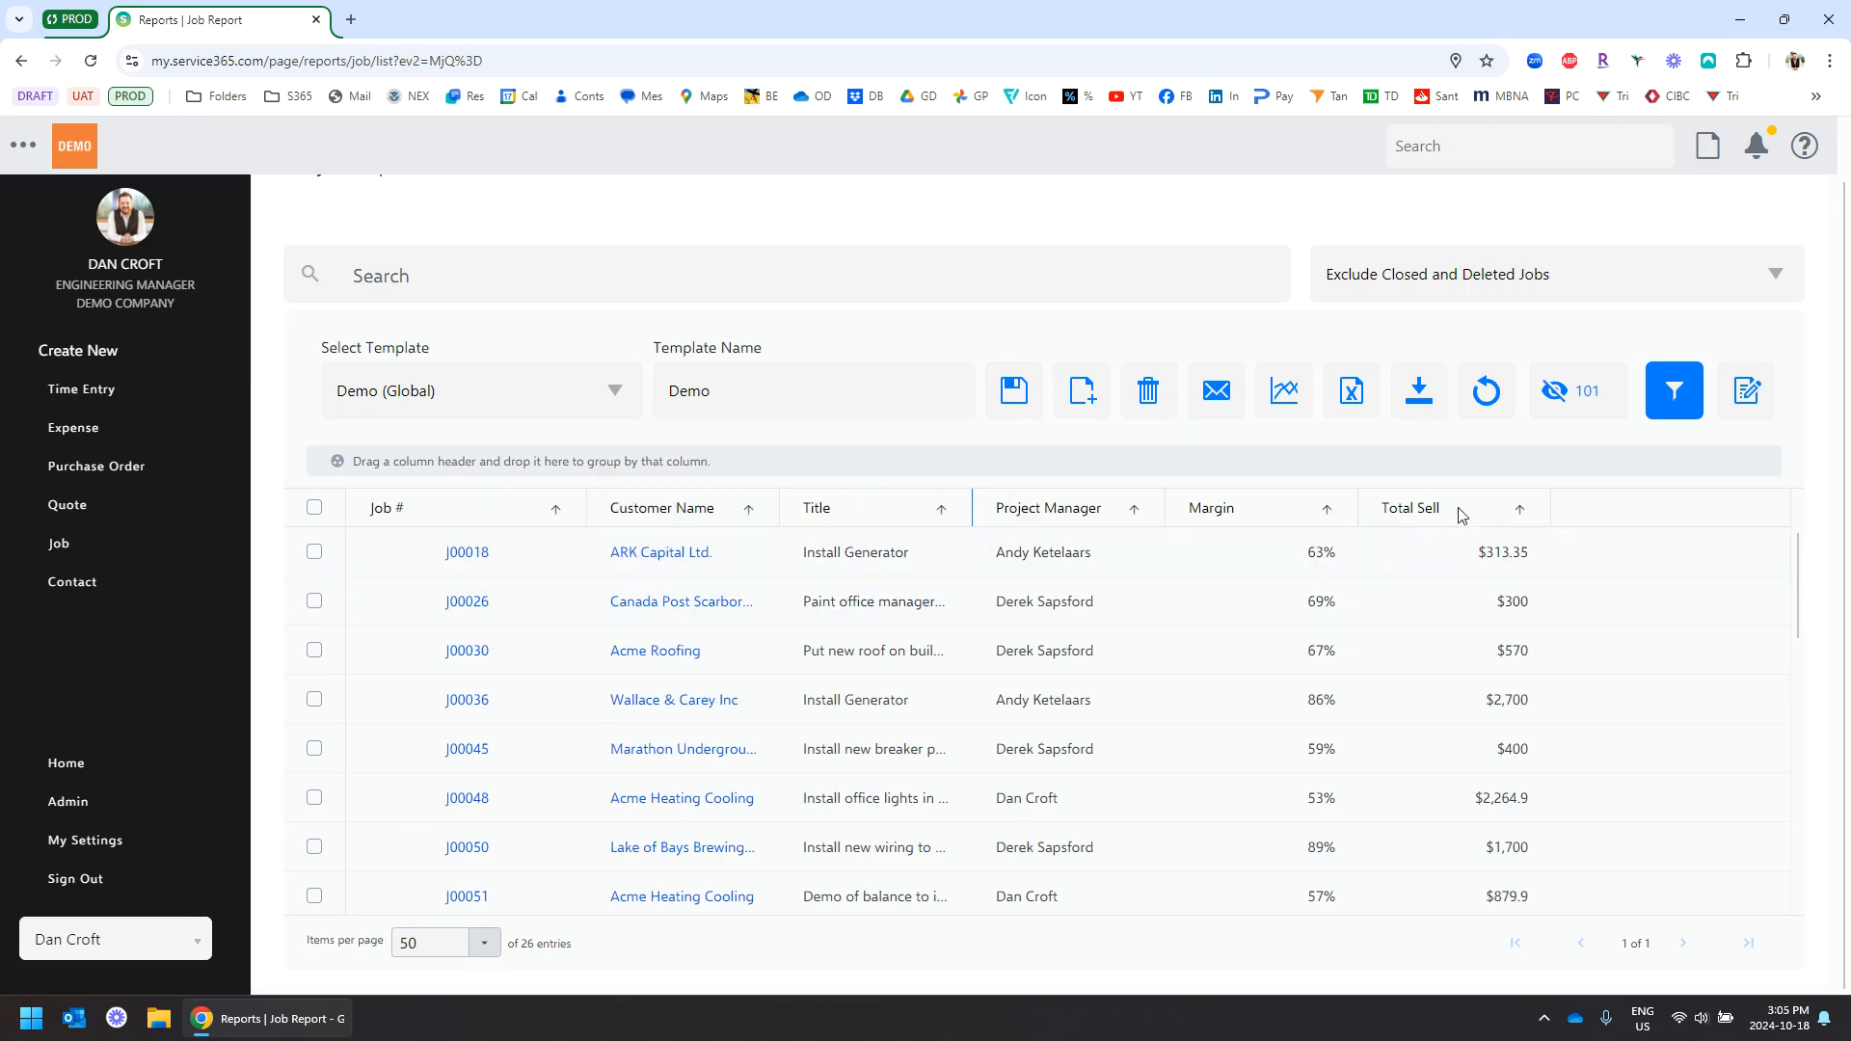
left_click_drag(1232, 521, 1547, 512)
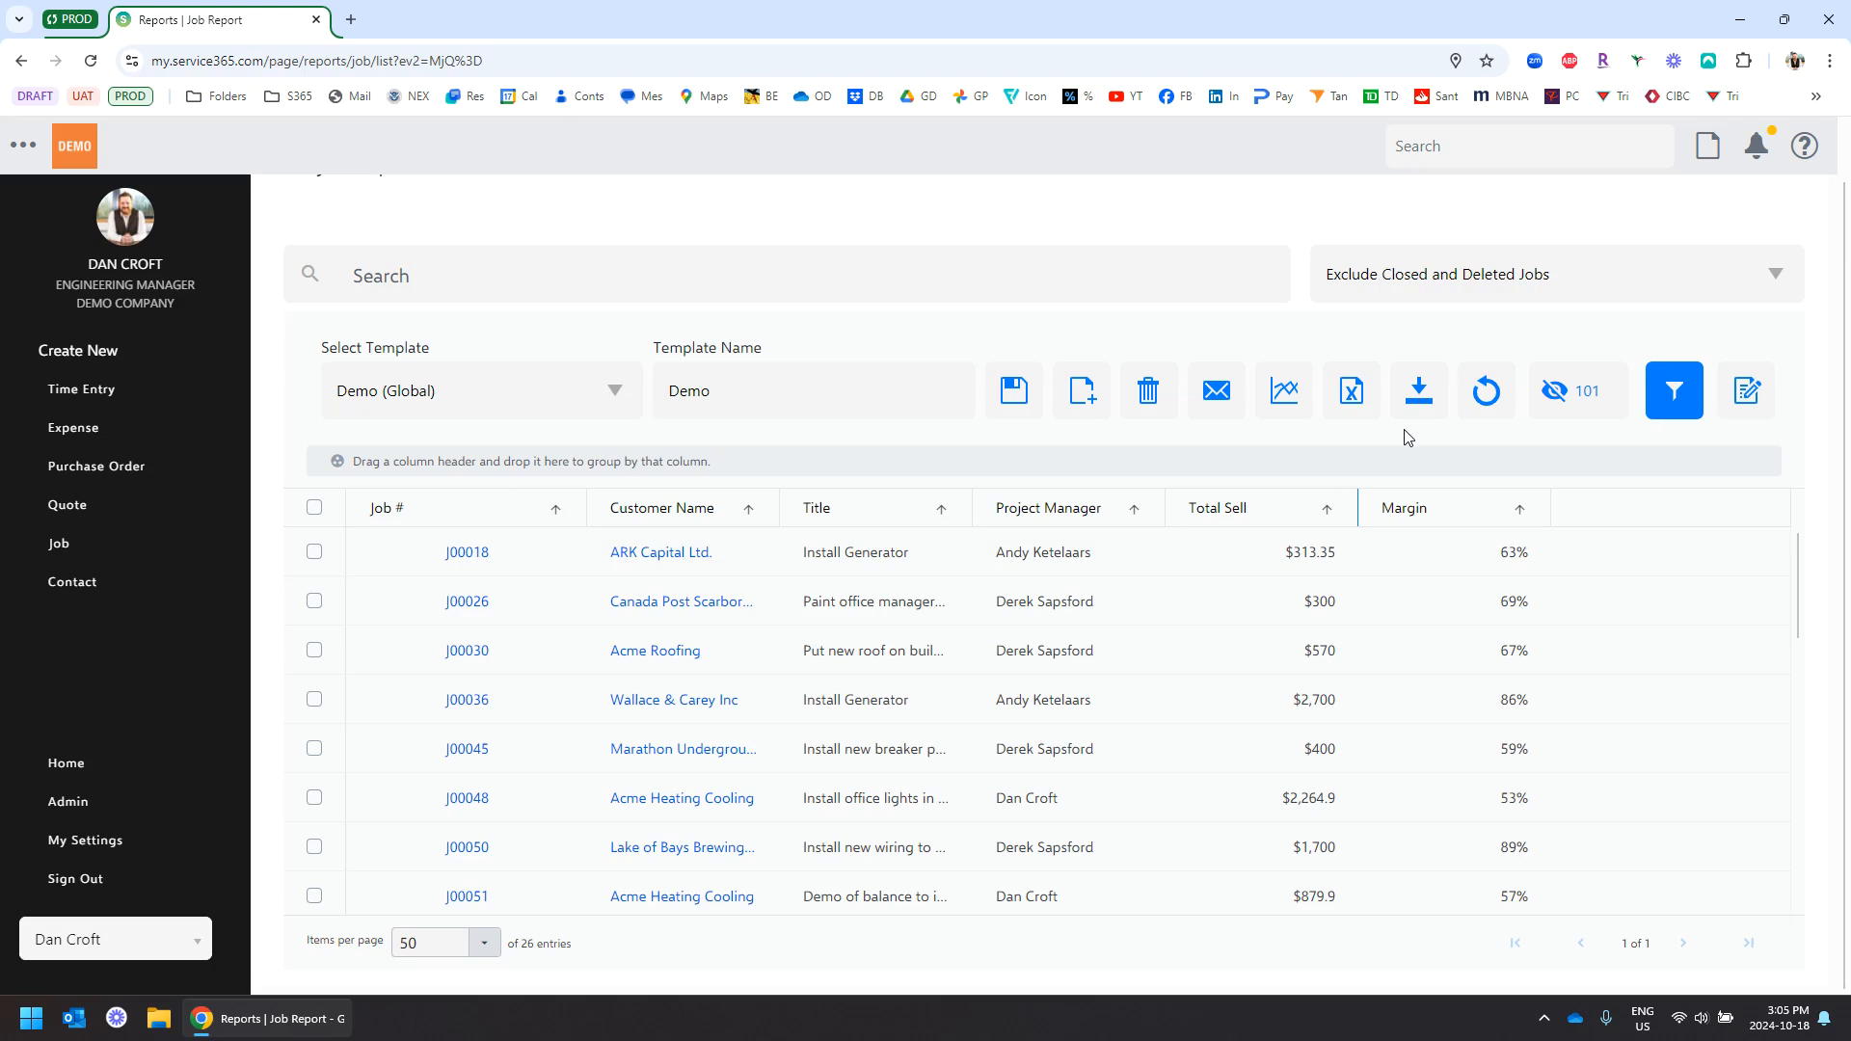
left_click(1015, 409)
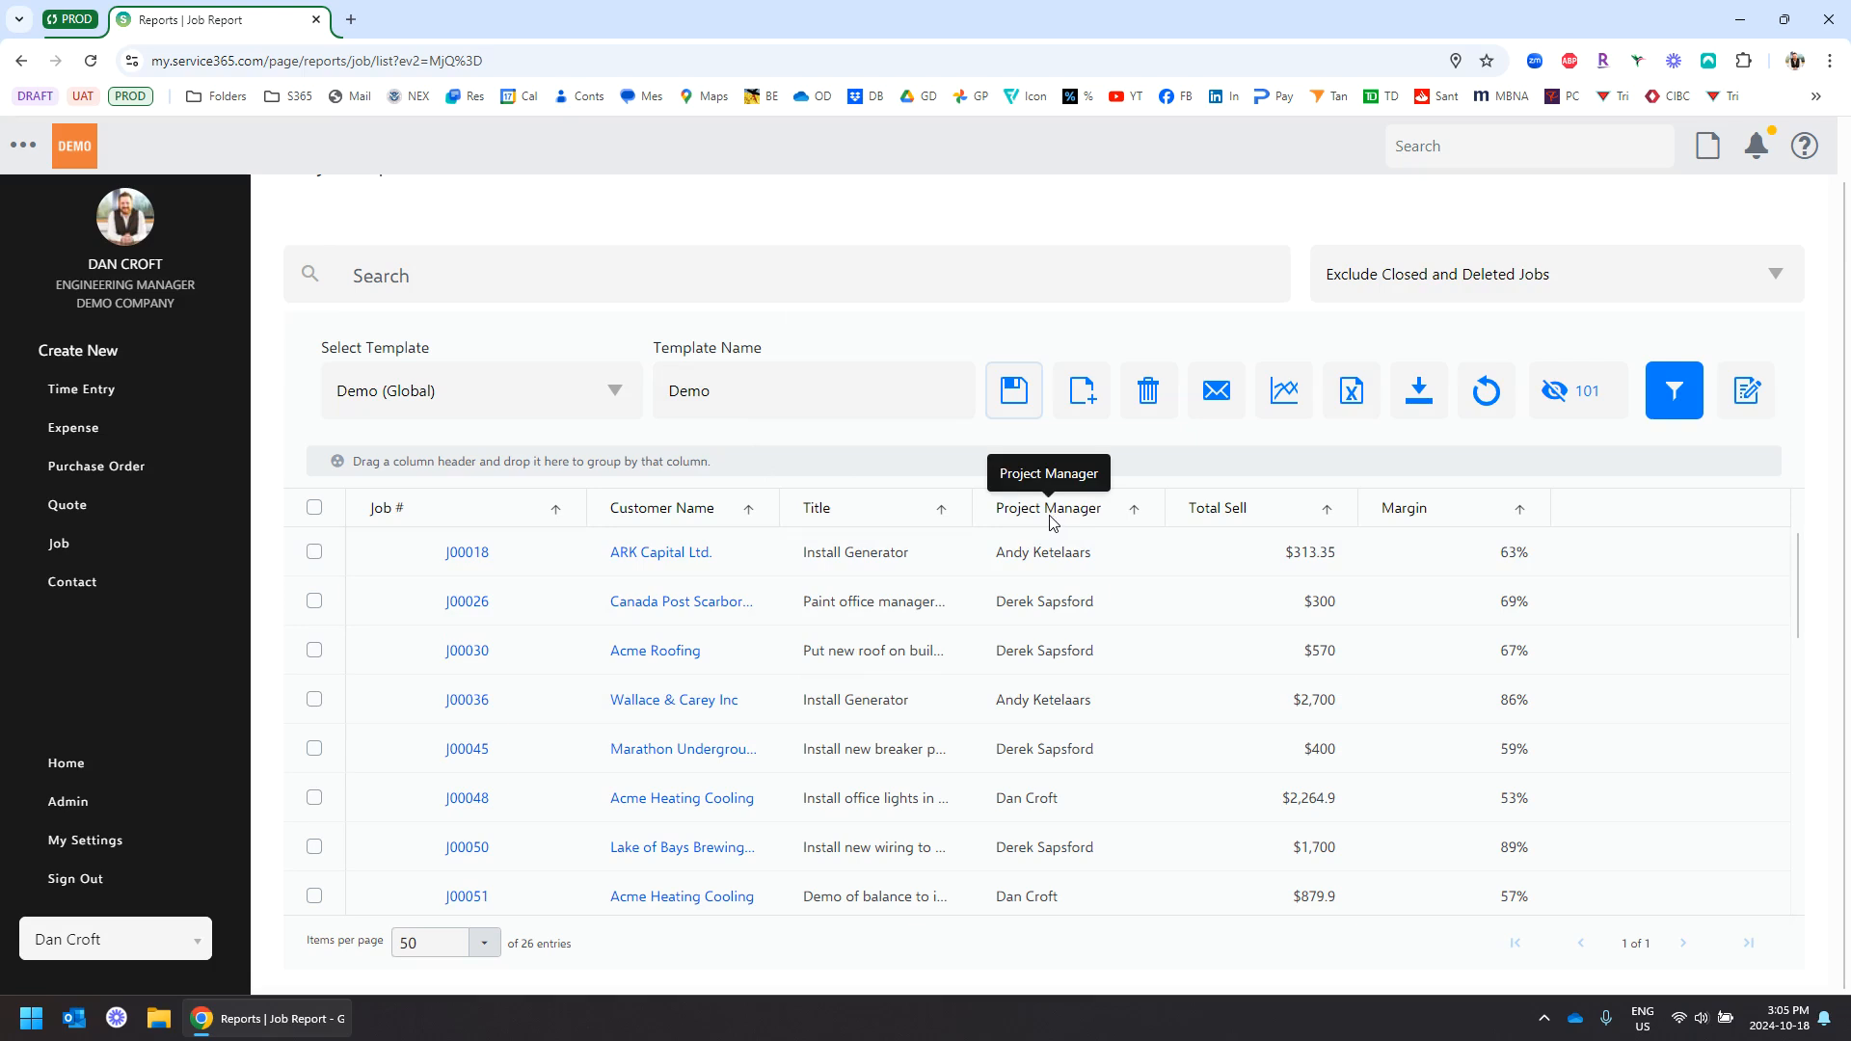
Group jobs by Project Manager, collapse the groups, then remove the grouping
left_click_drag(1064, 516, 572, 463)
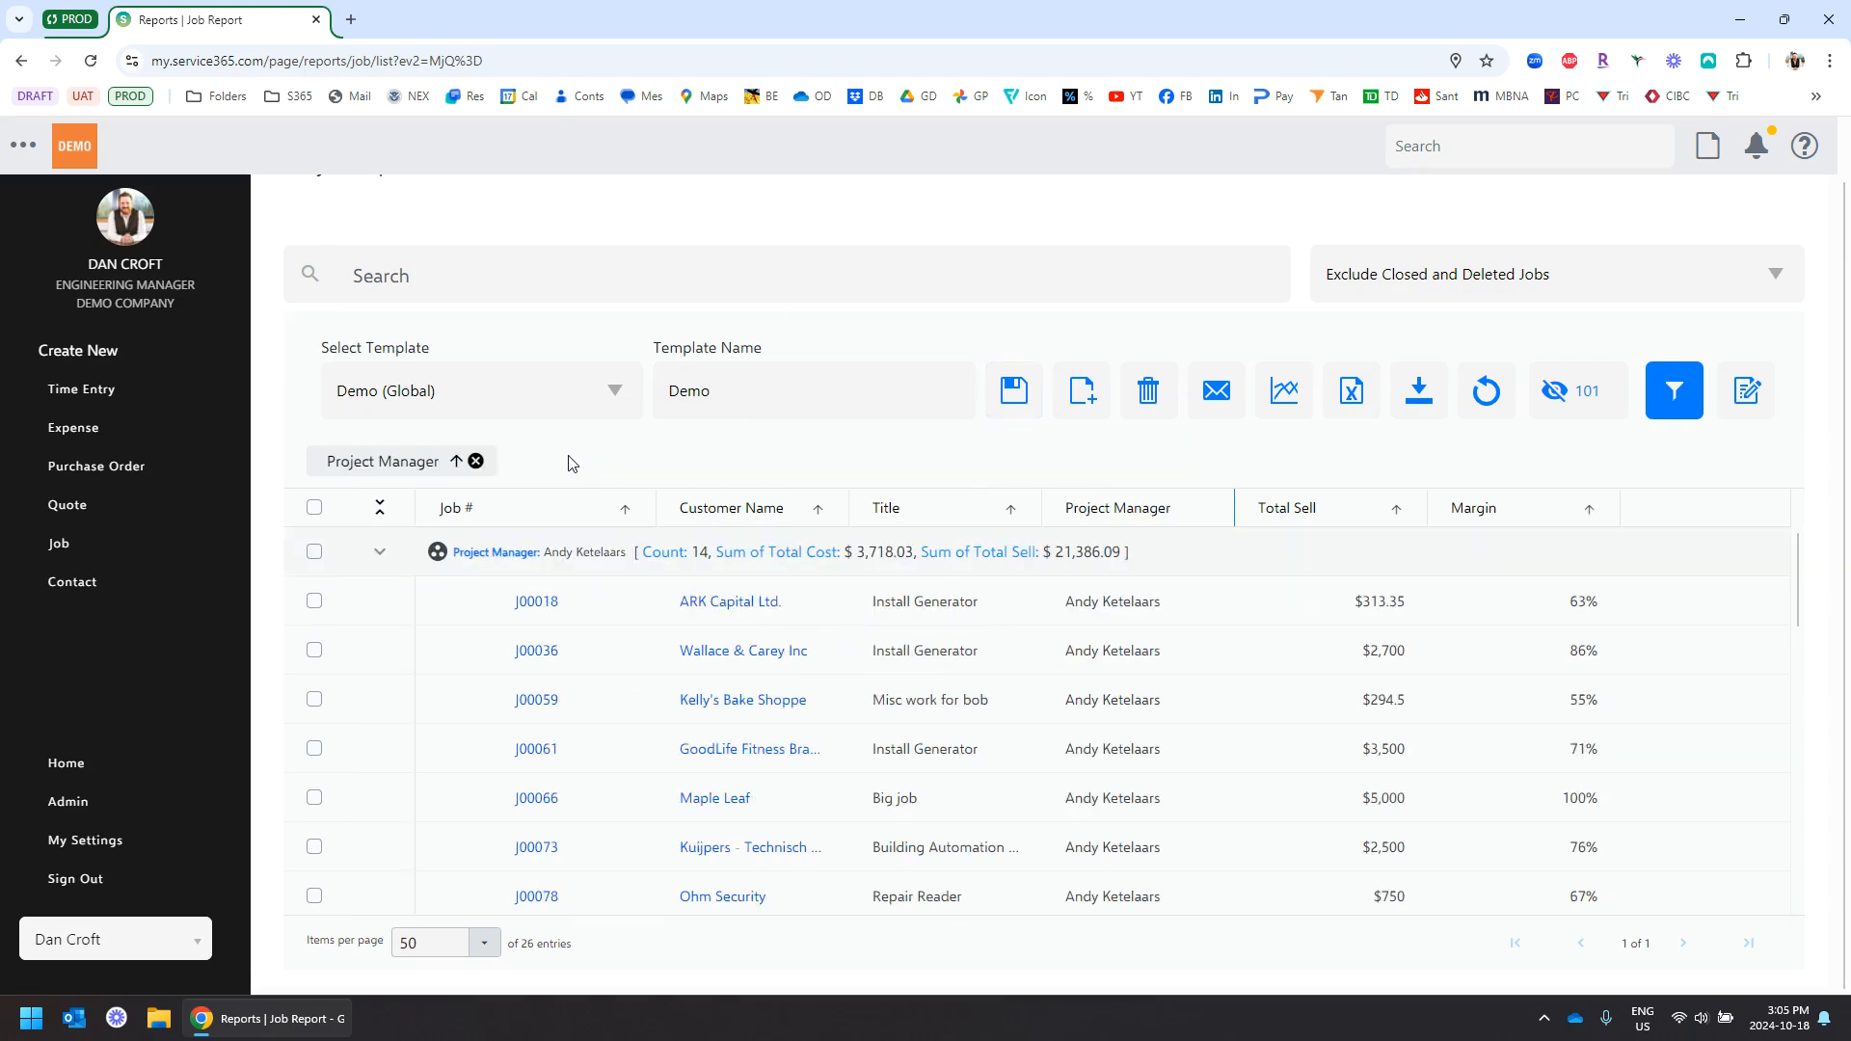
left_click(380, 508)
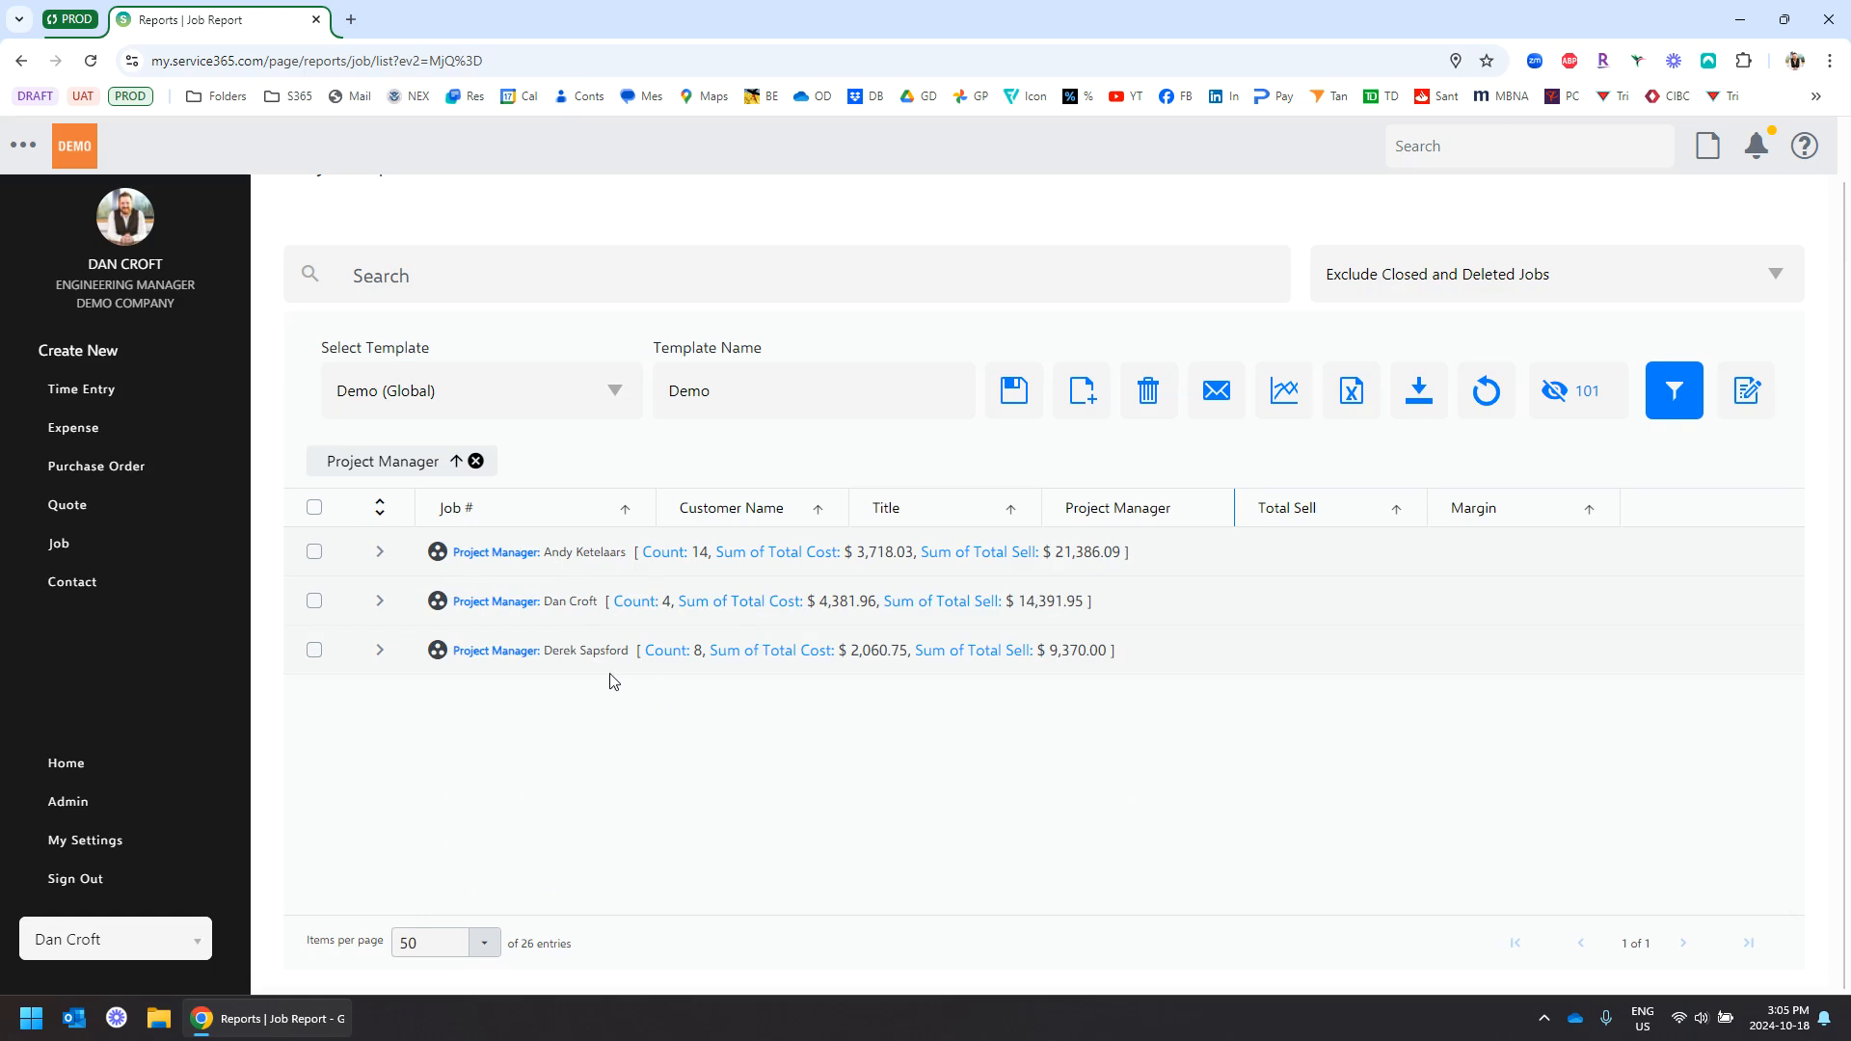
left_click(475, 463)
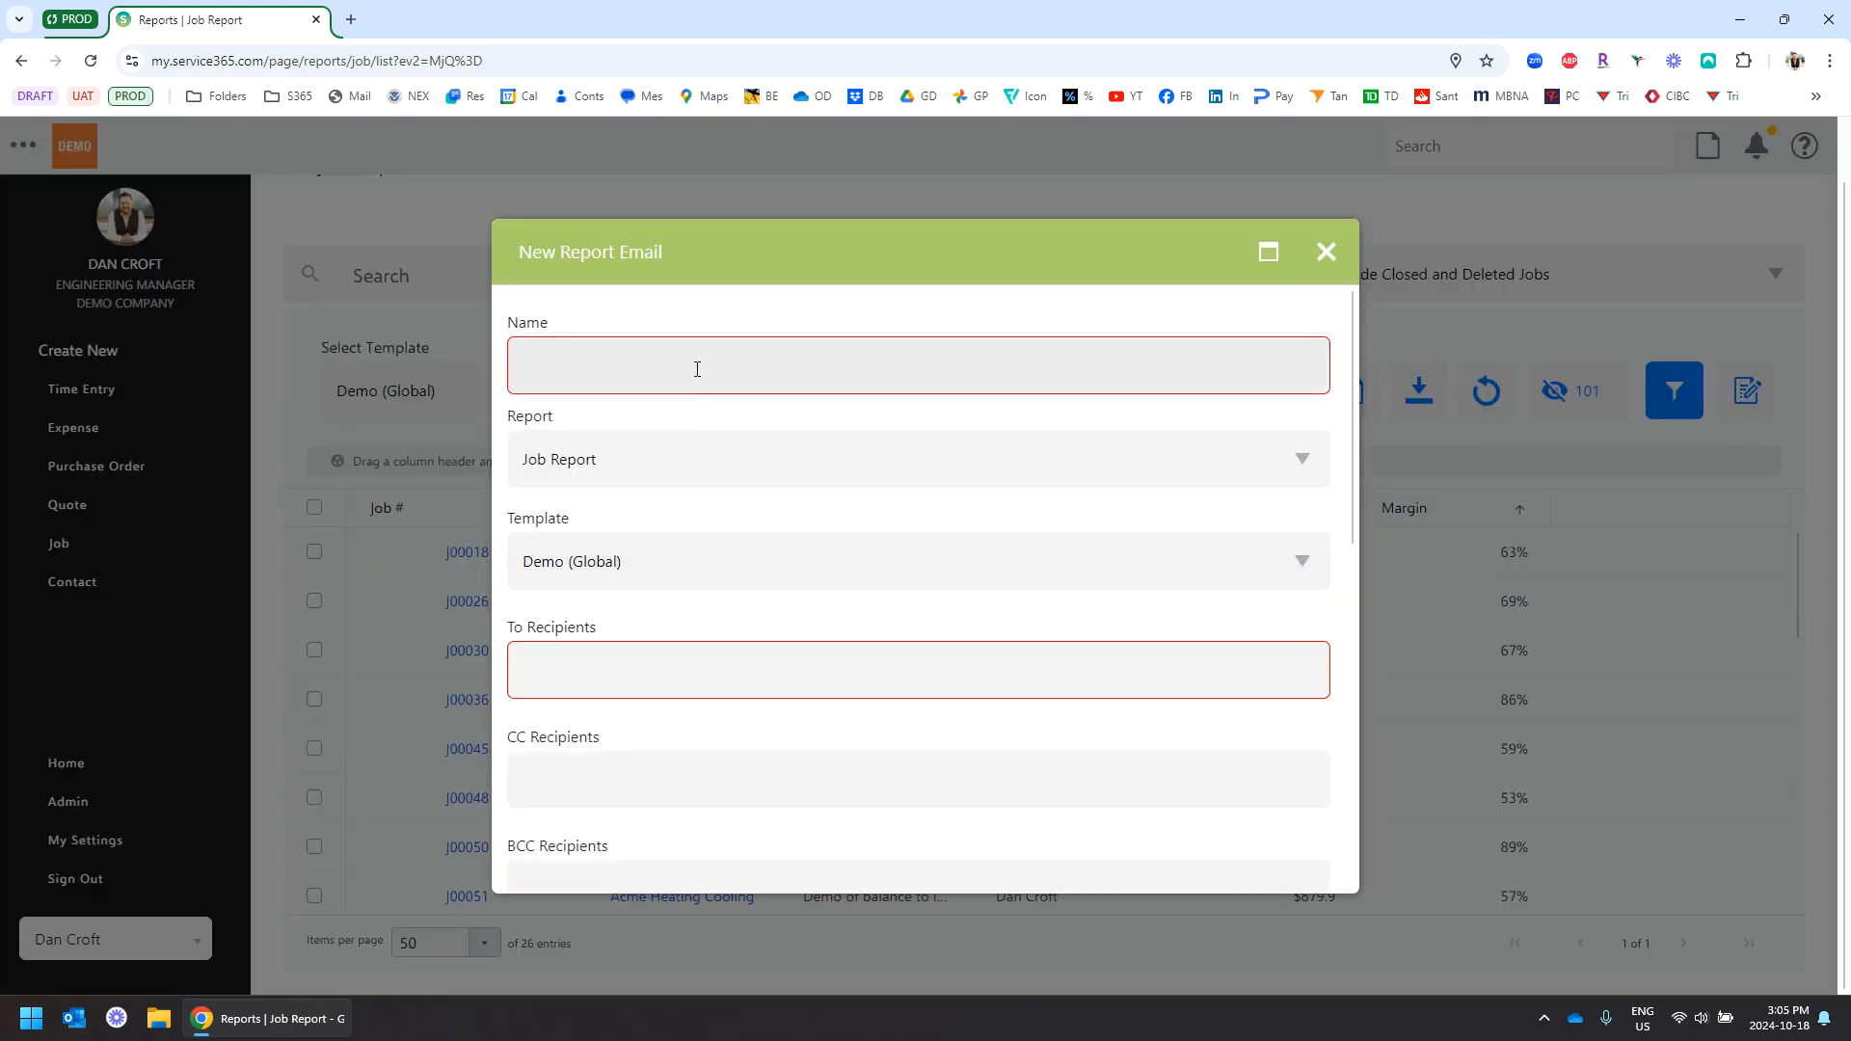
Name the report email 'Demo' and add the recipient's e-mail address
left_click(697, 368)
type("Demo")
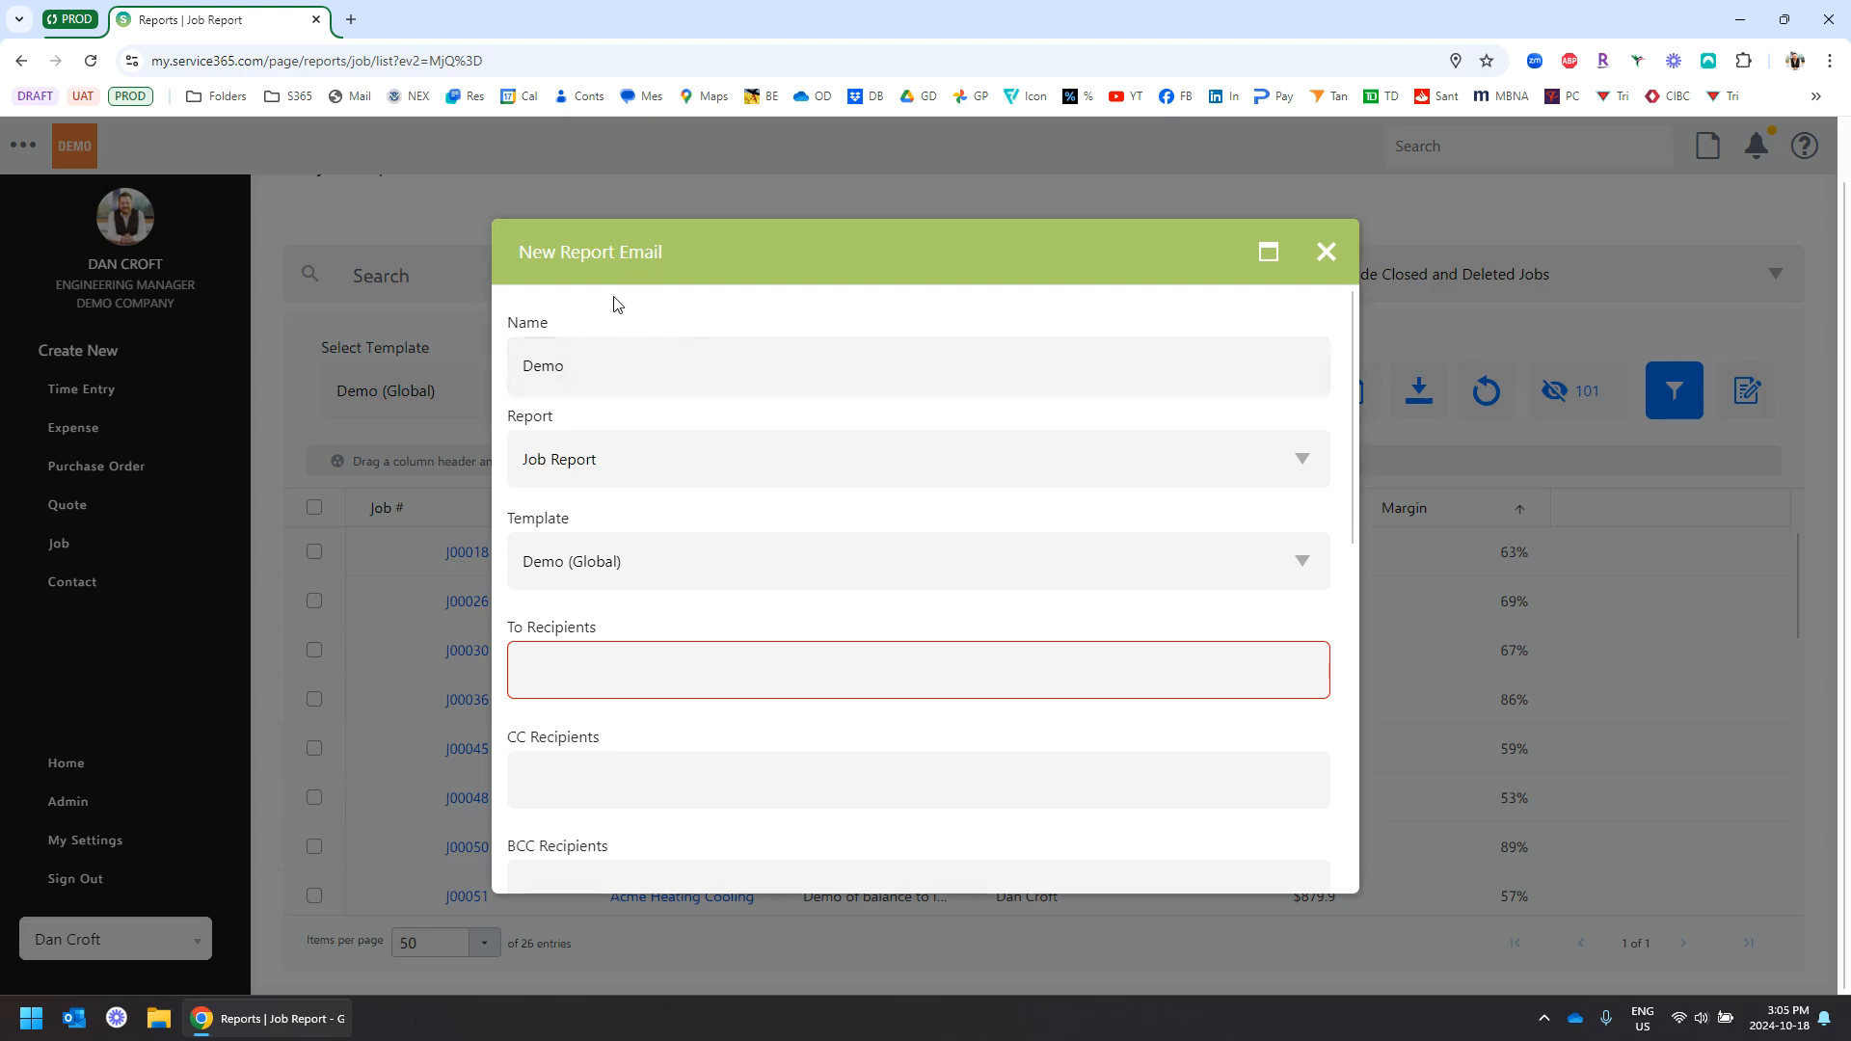
scroll(622, 318, "down", 2)
left_click(611, 481)
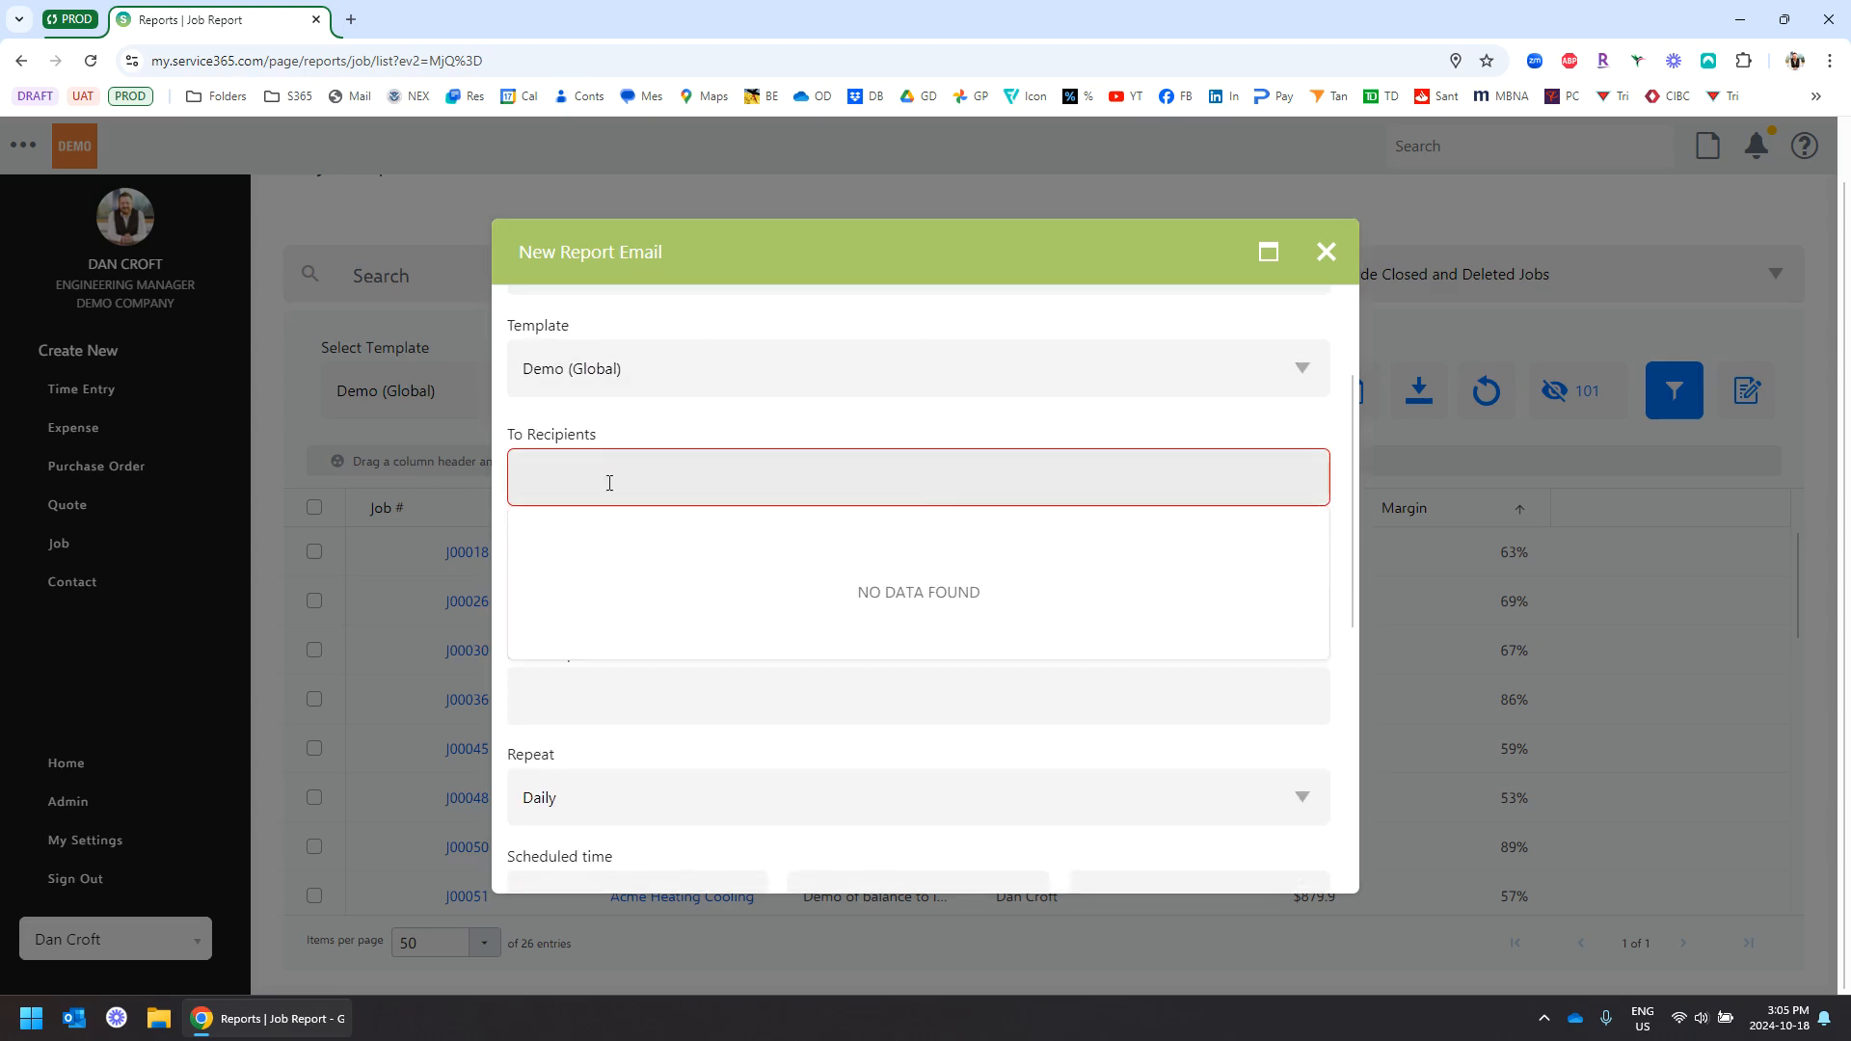
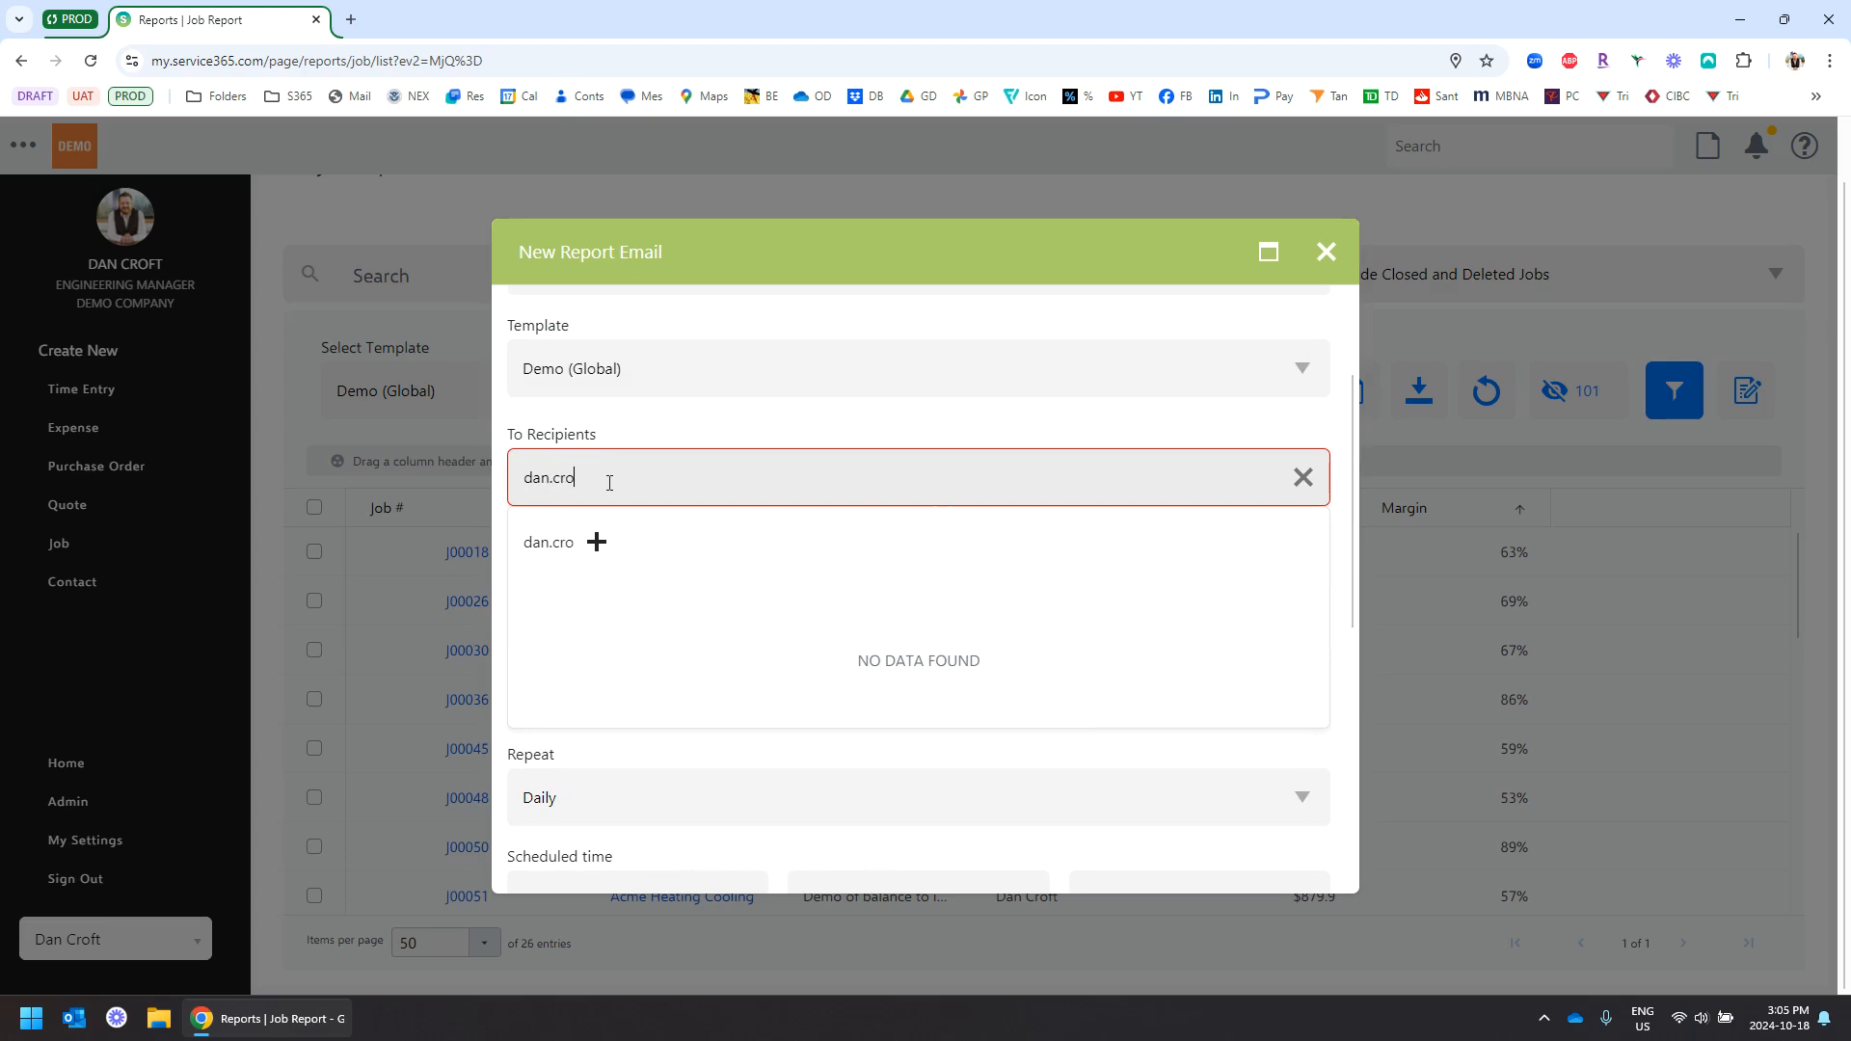
key("Return")
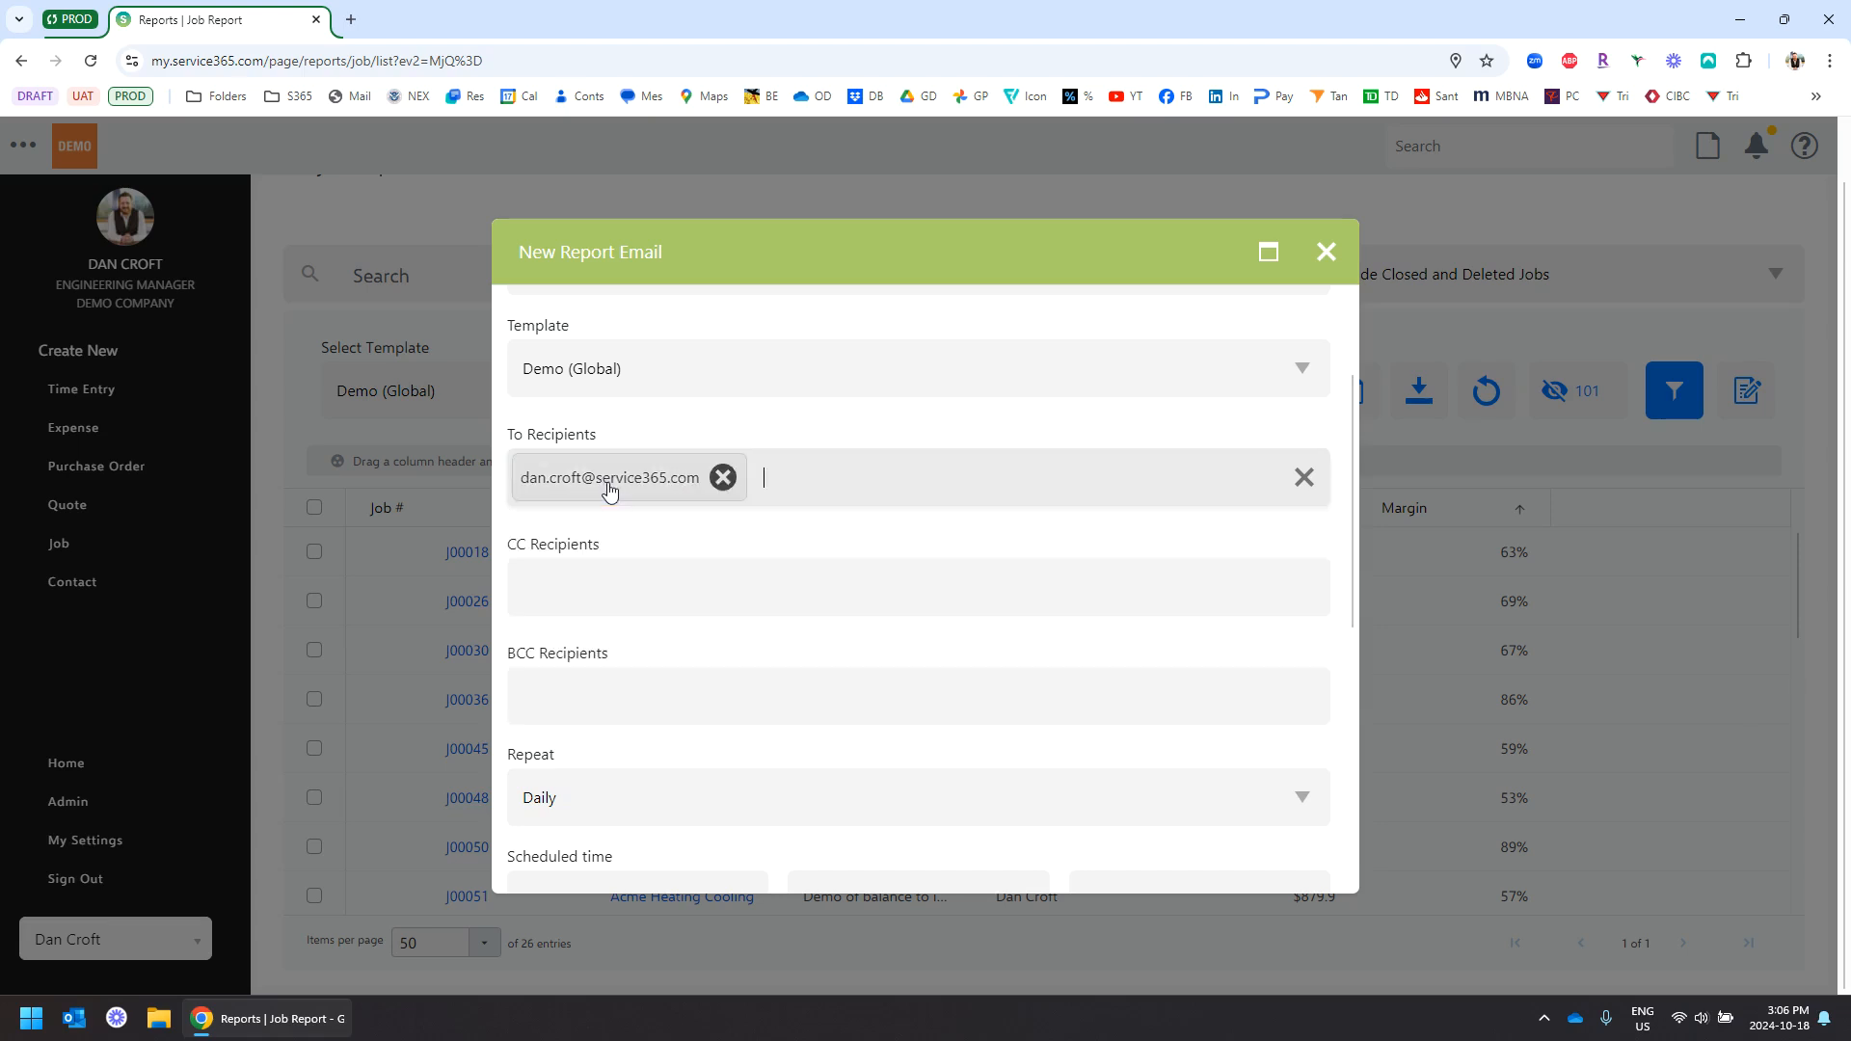
Keep the email schedule repeating daily in the Eastern Time zone
scroll(756, 520, "down", 1)
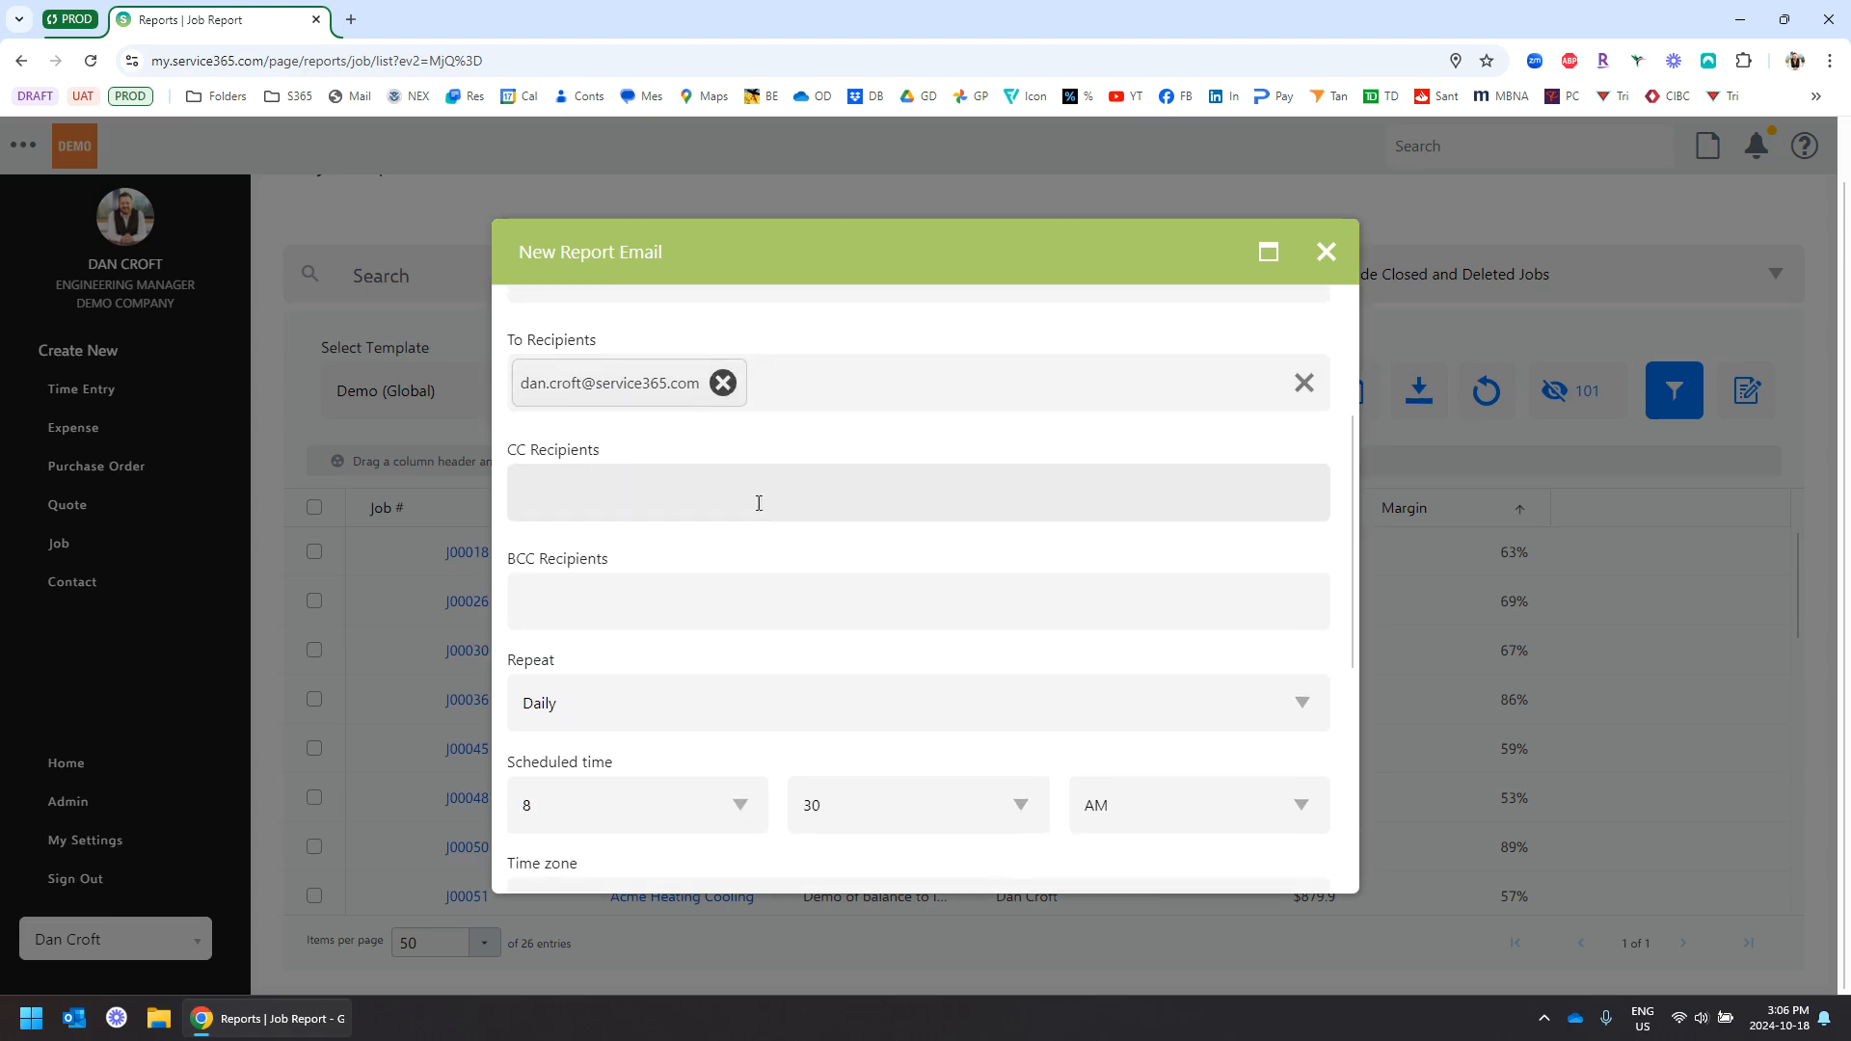
scroll(682, 430, "down", 1)
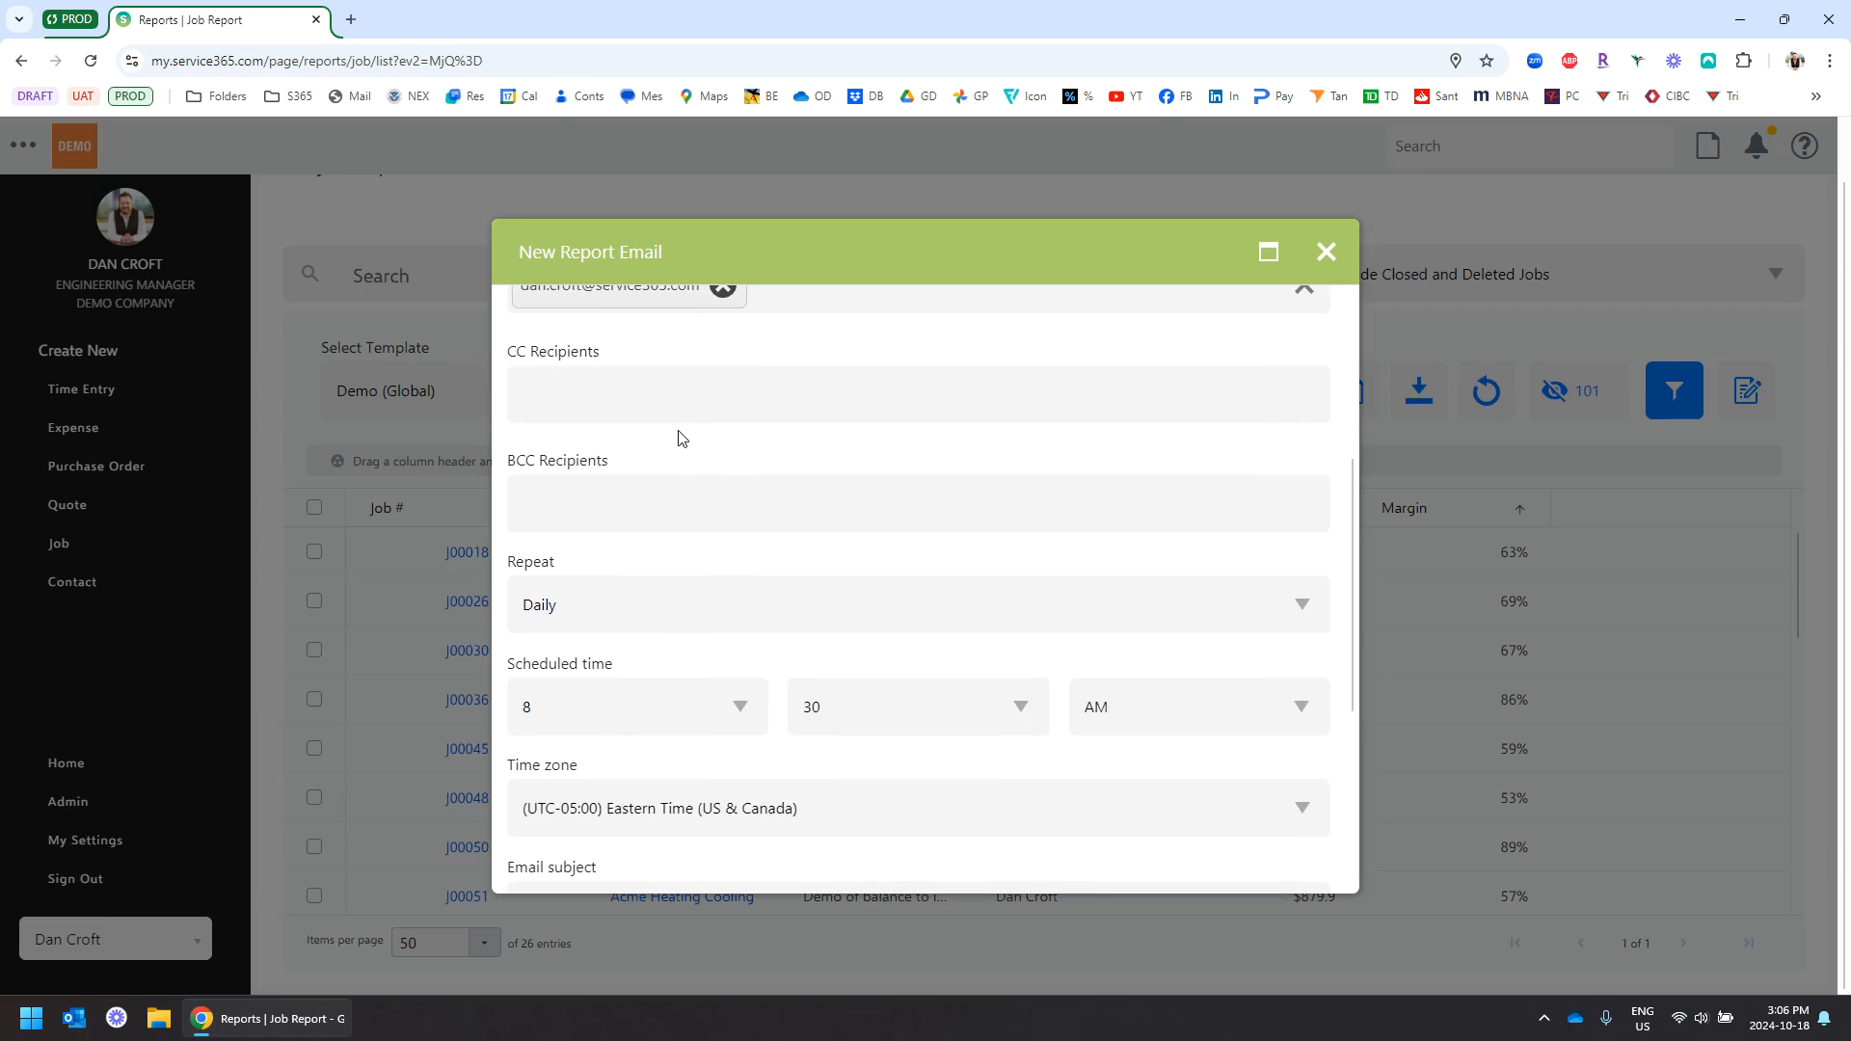
scroll(680, 431, "down", 1)
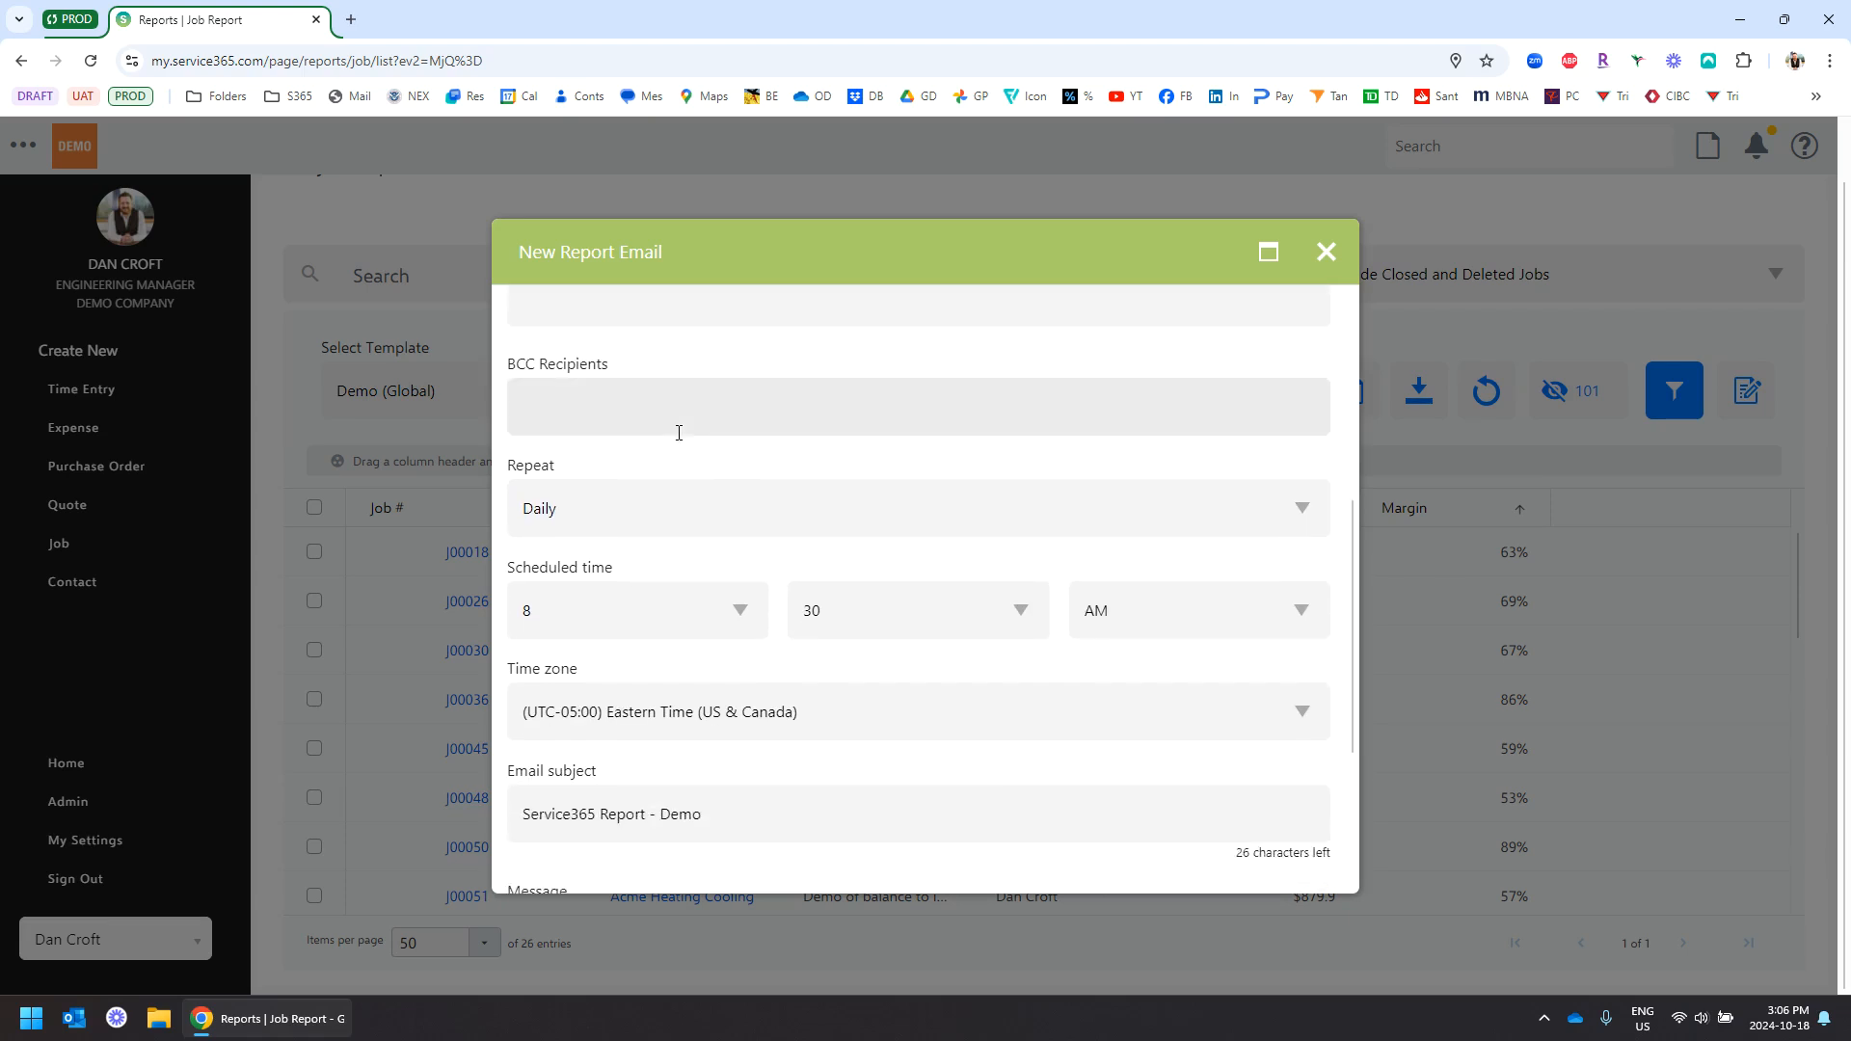
left_click(611, 513)
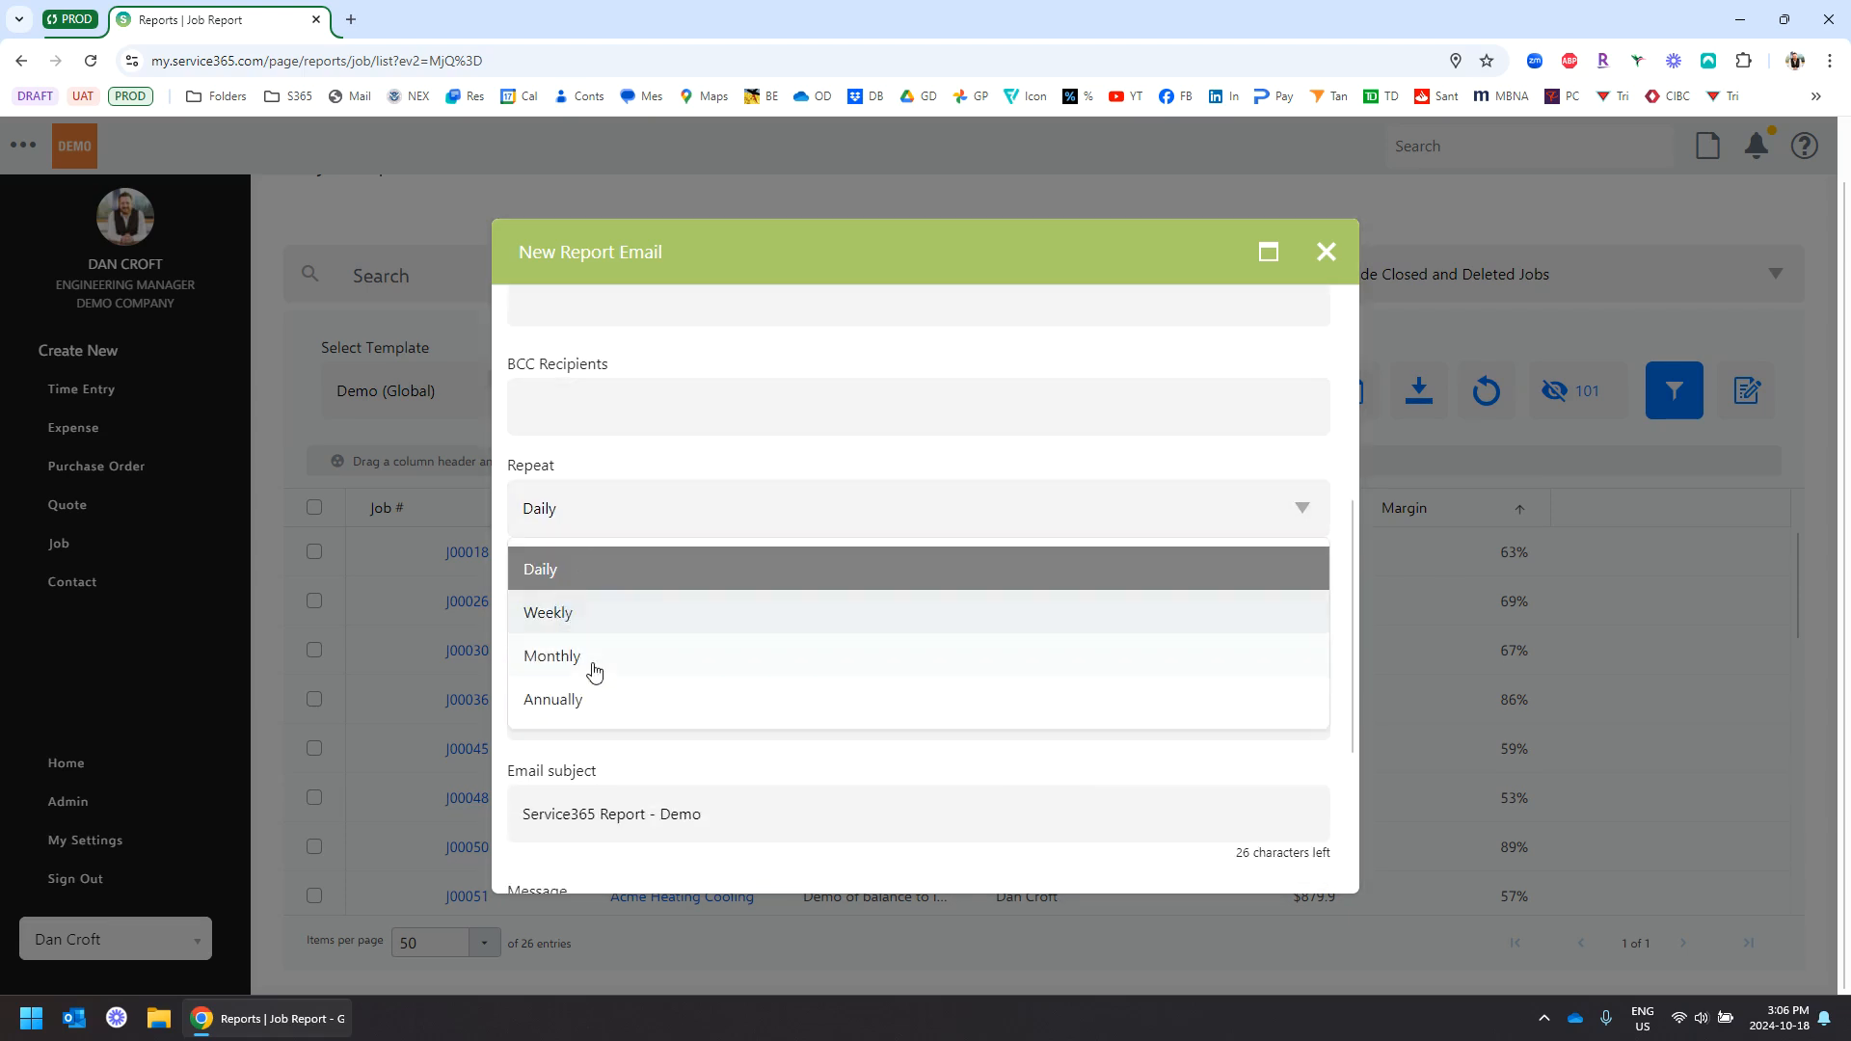
left_click(602, 575)
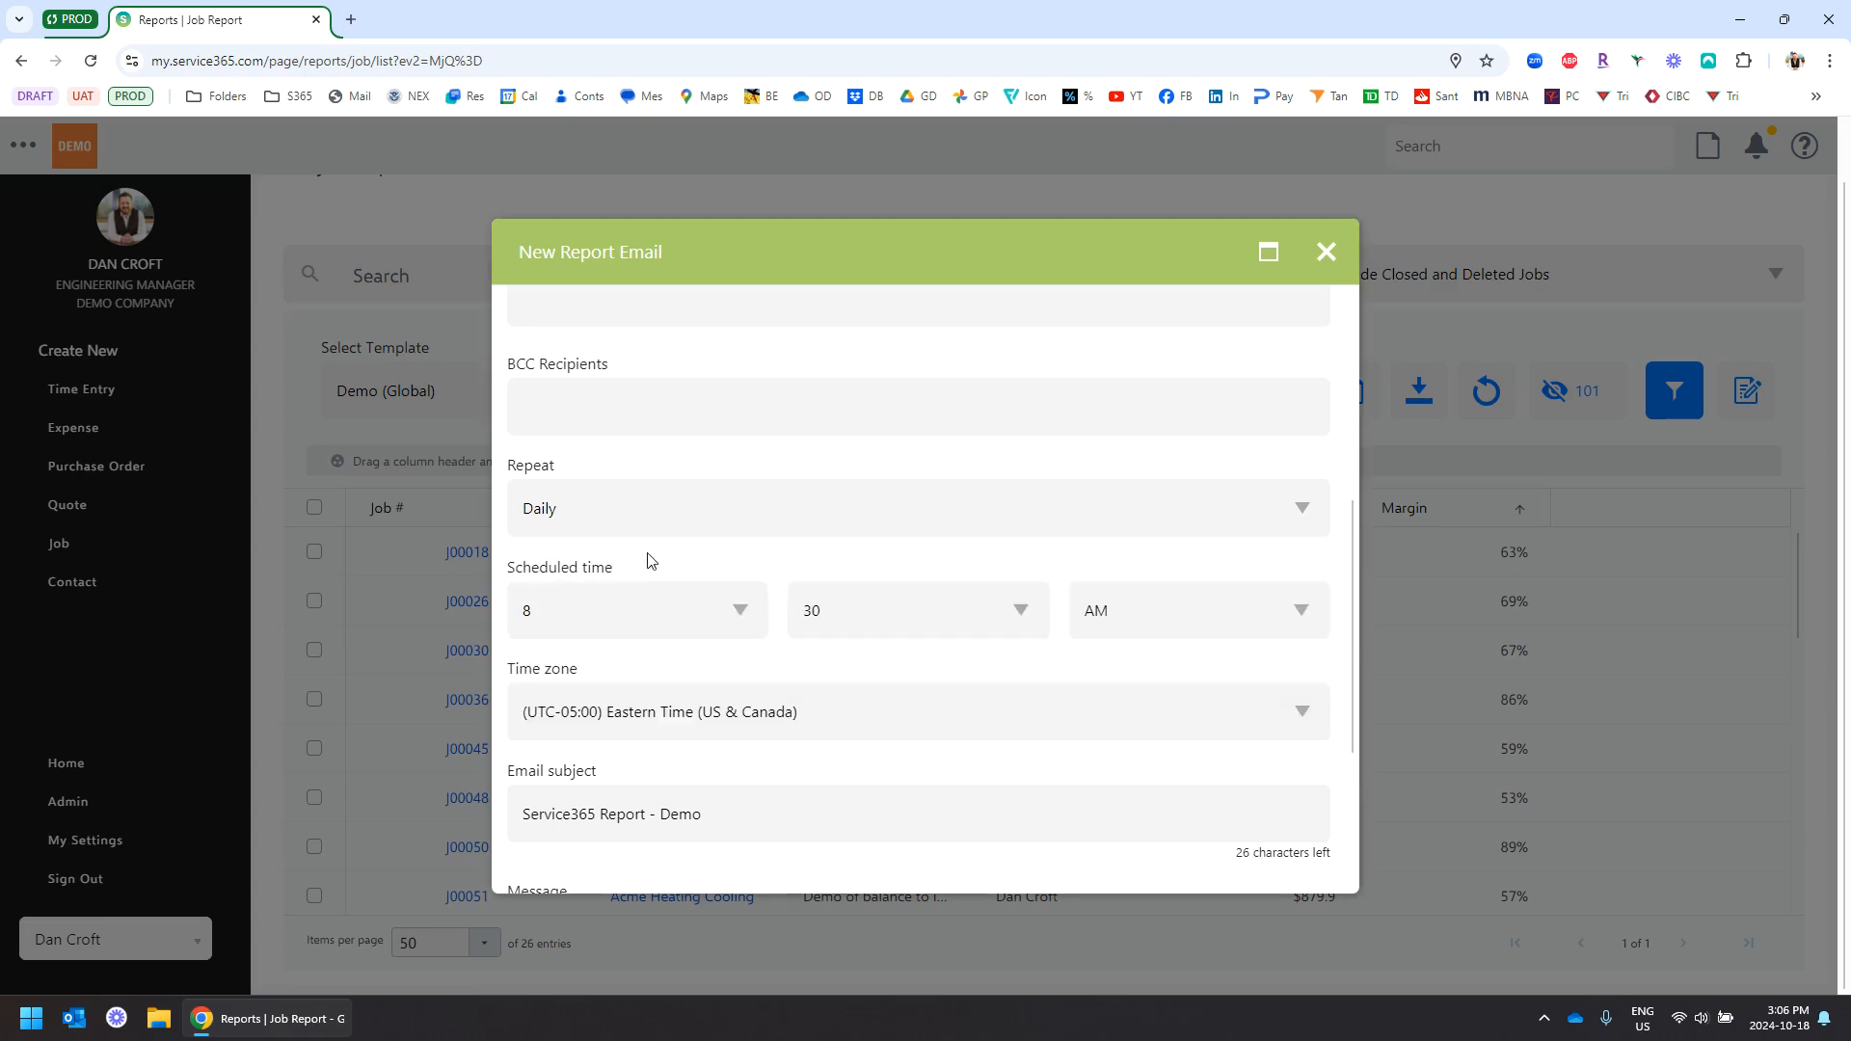
scroll(666, 554, "down", 1)
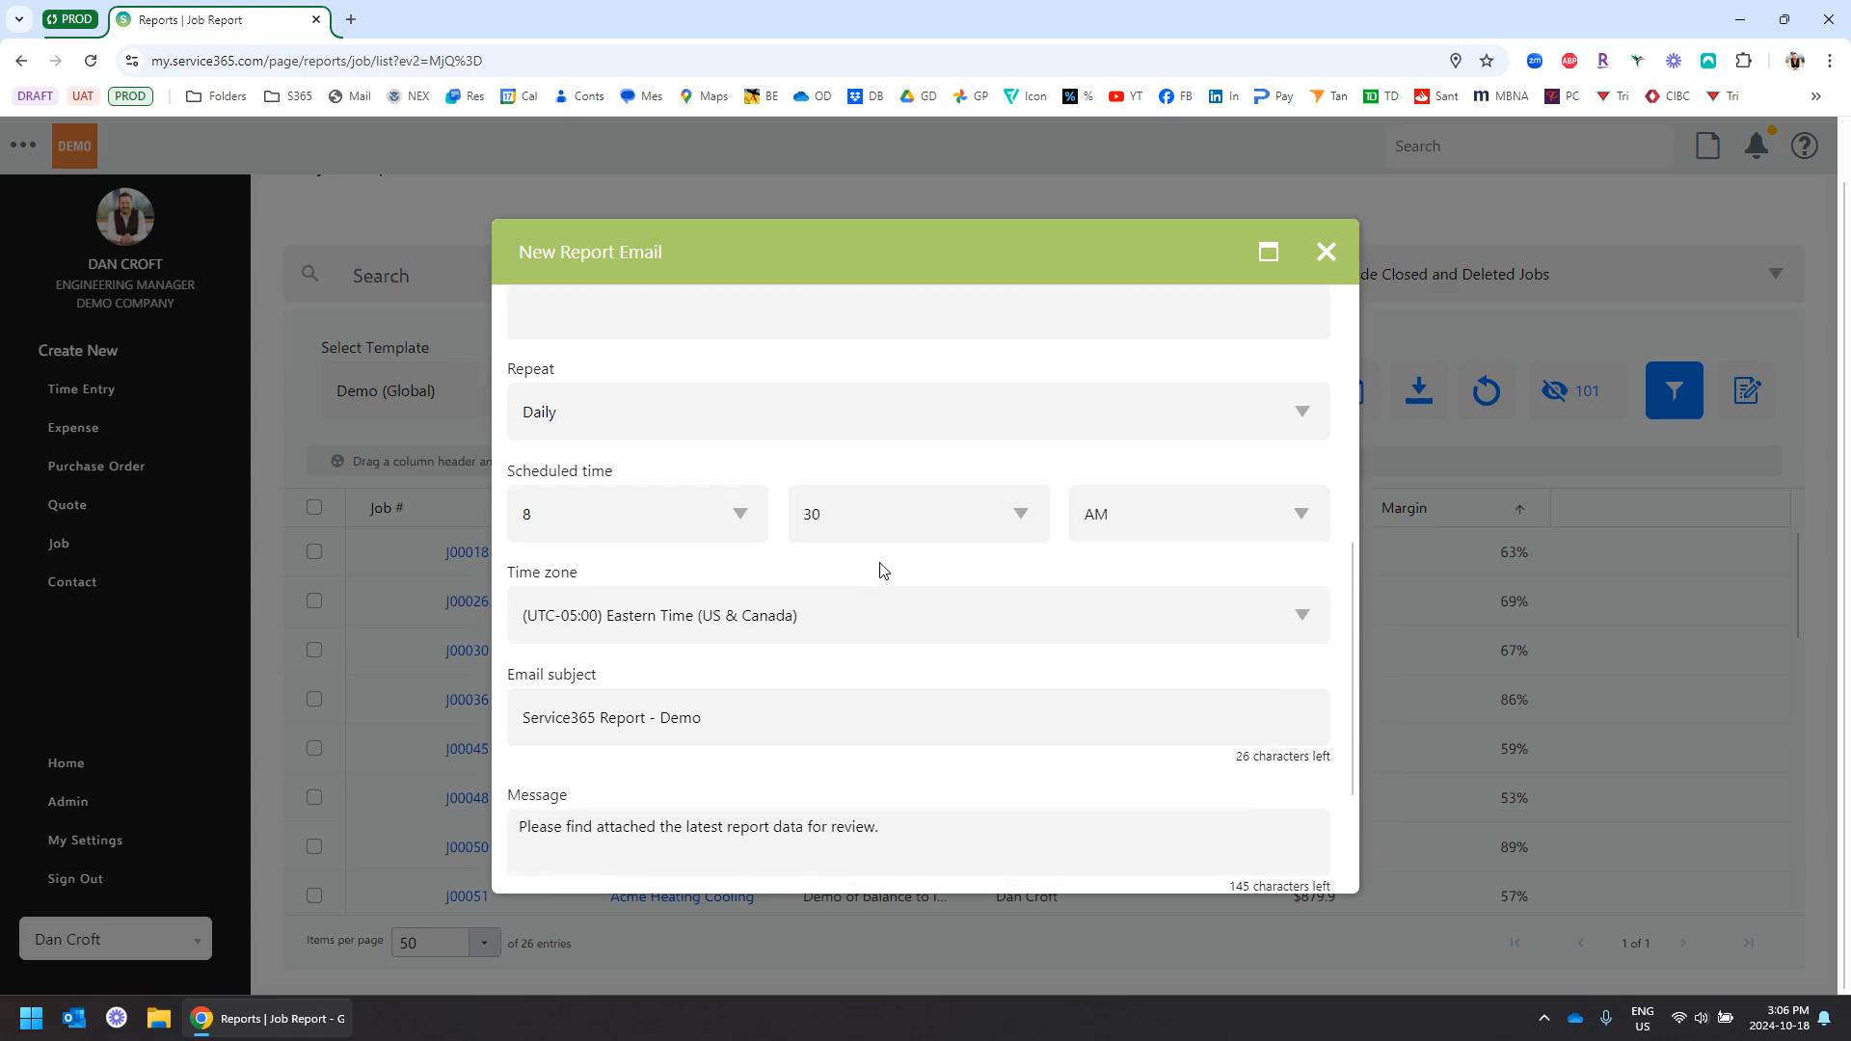
scroll(880, 573, "down", 2)
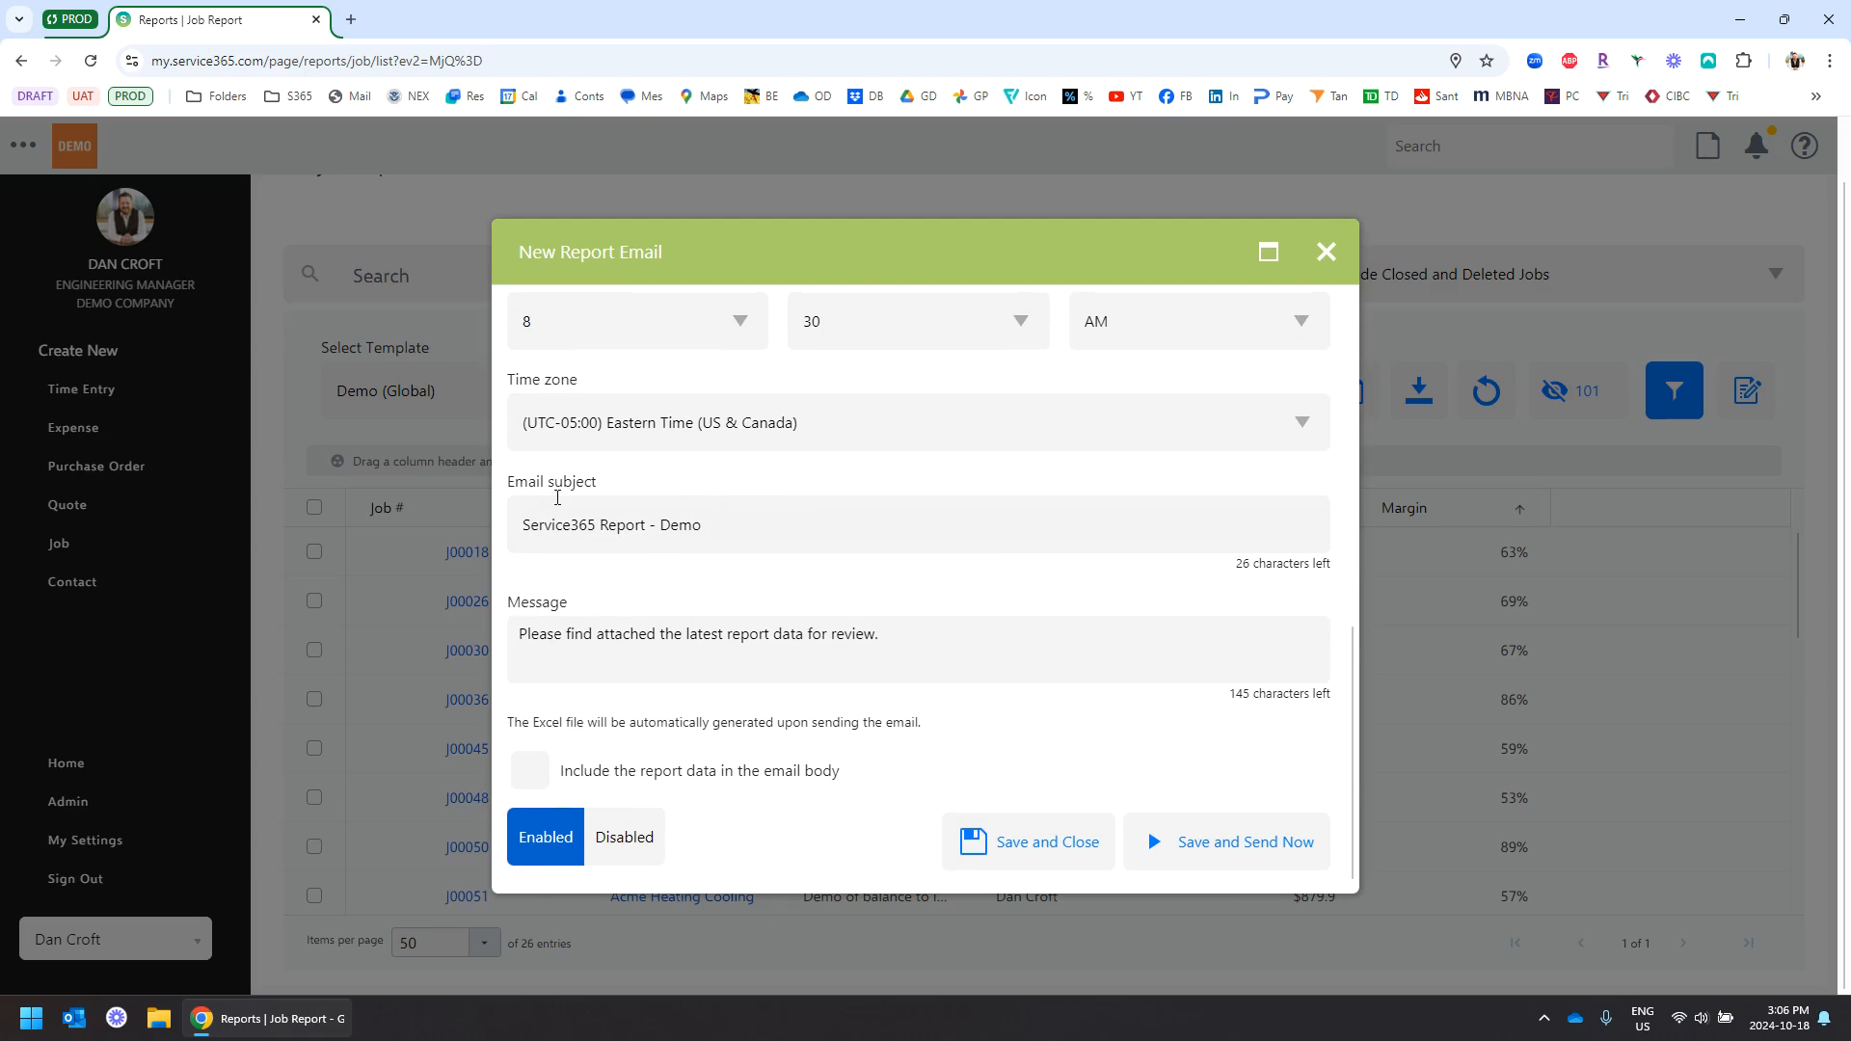
left_click(819, 420)
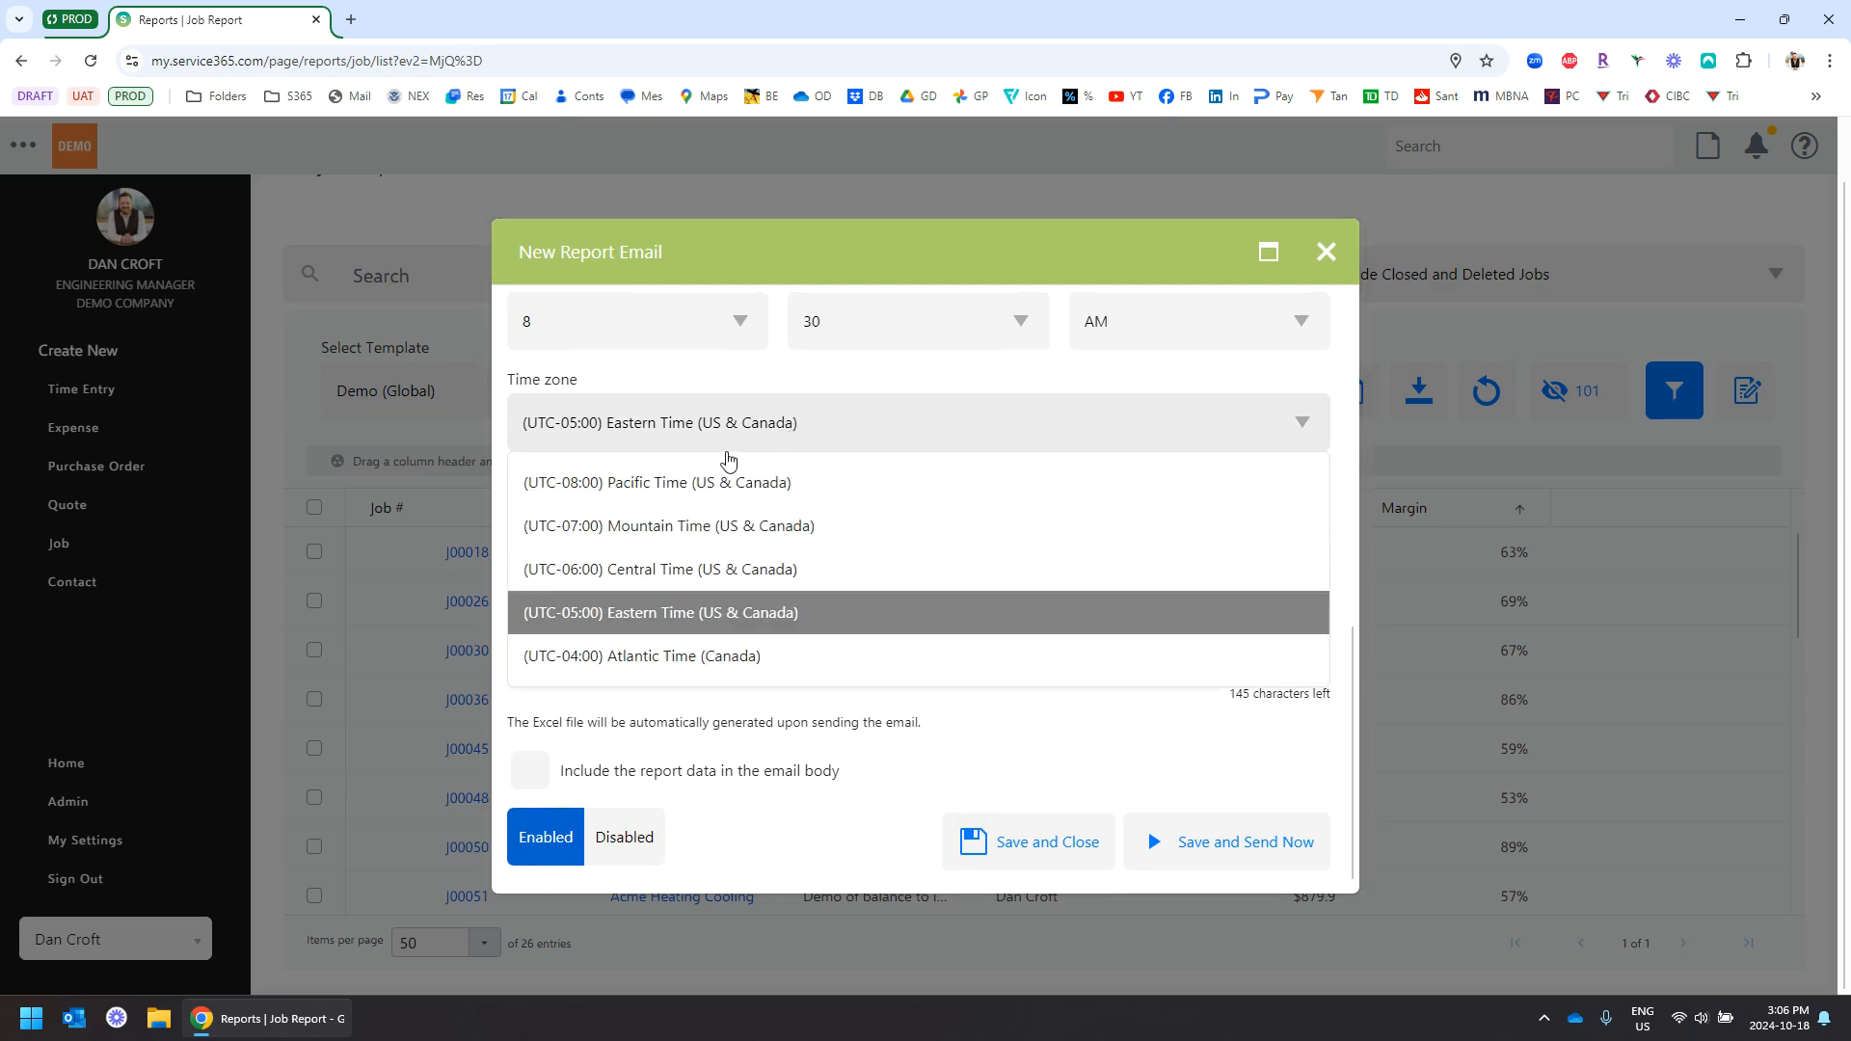
left_click(806, 403)
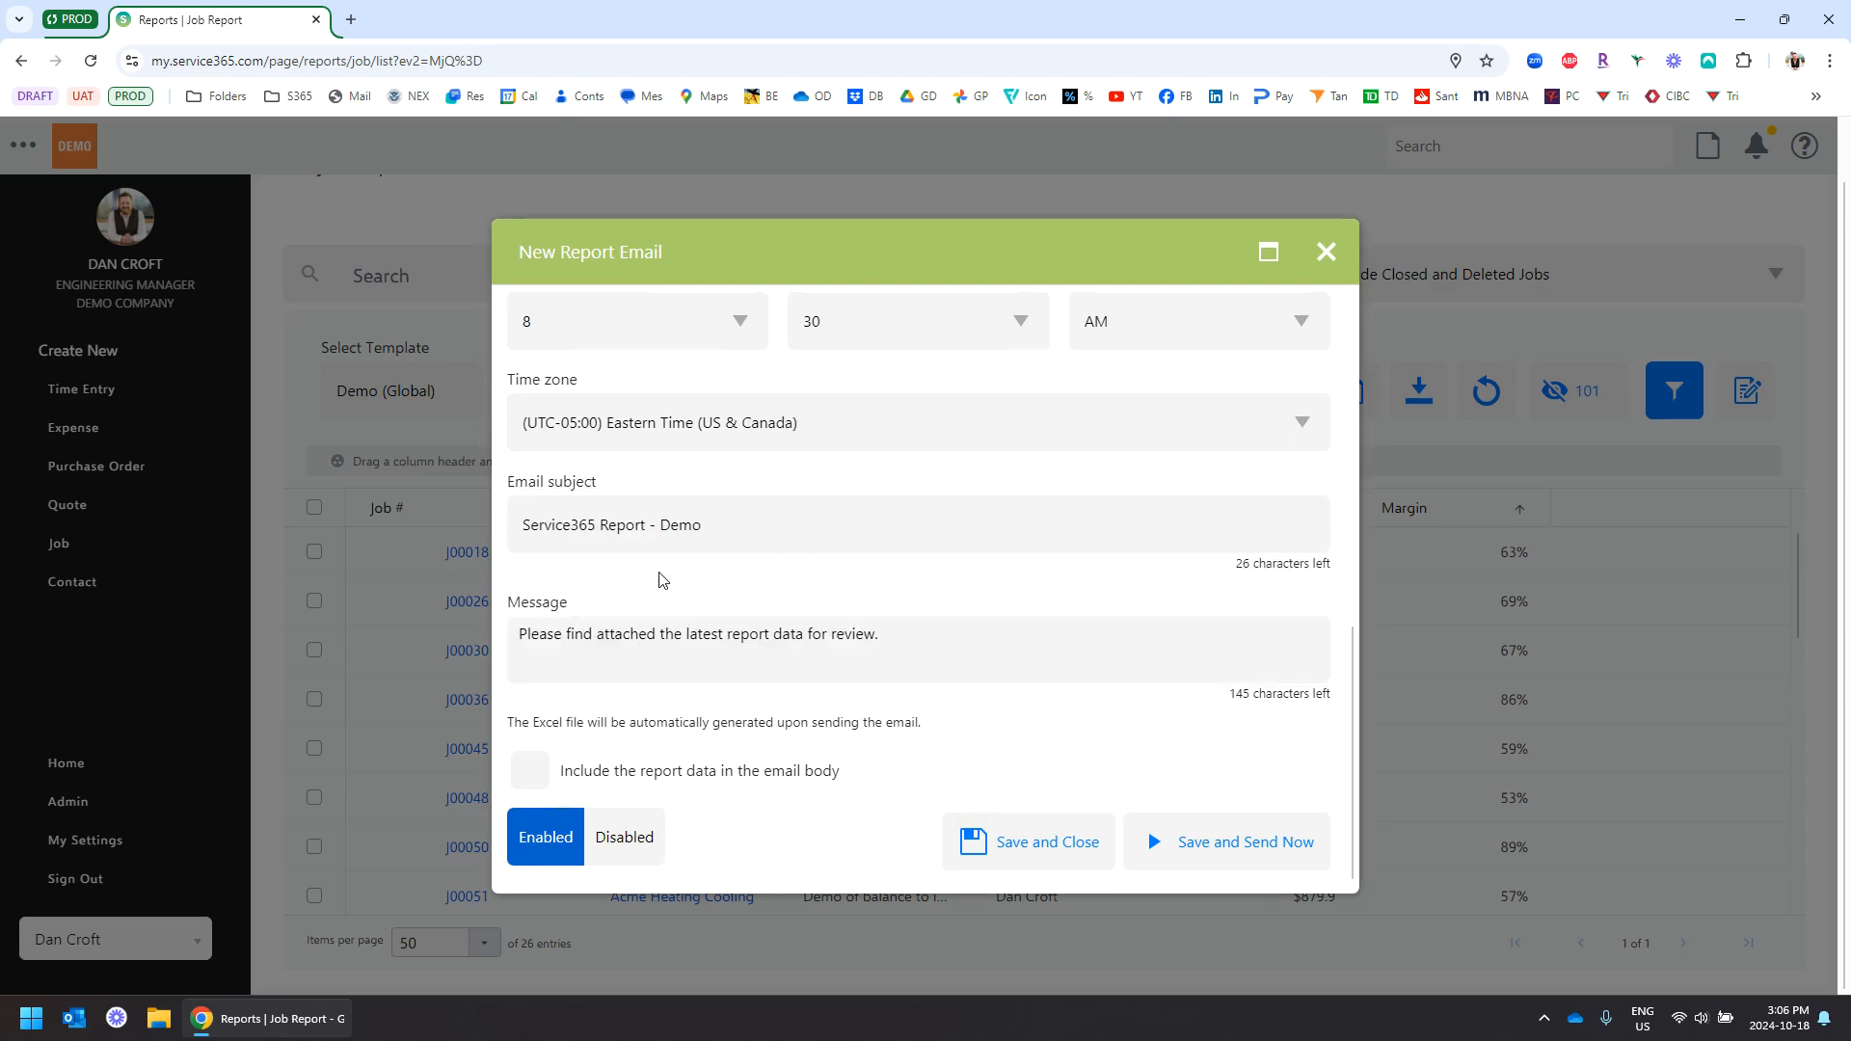
Include the report data in the email body and save the scheduled email
scroll(662, 582, "down", 1)
triple_click(745, 502)
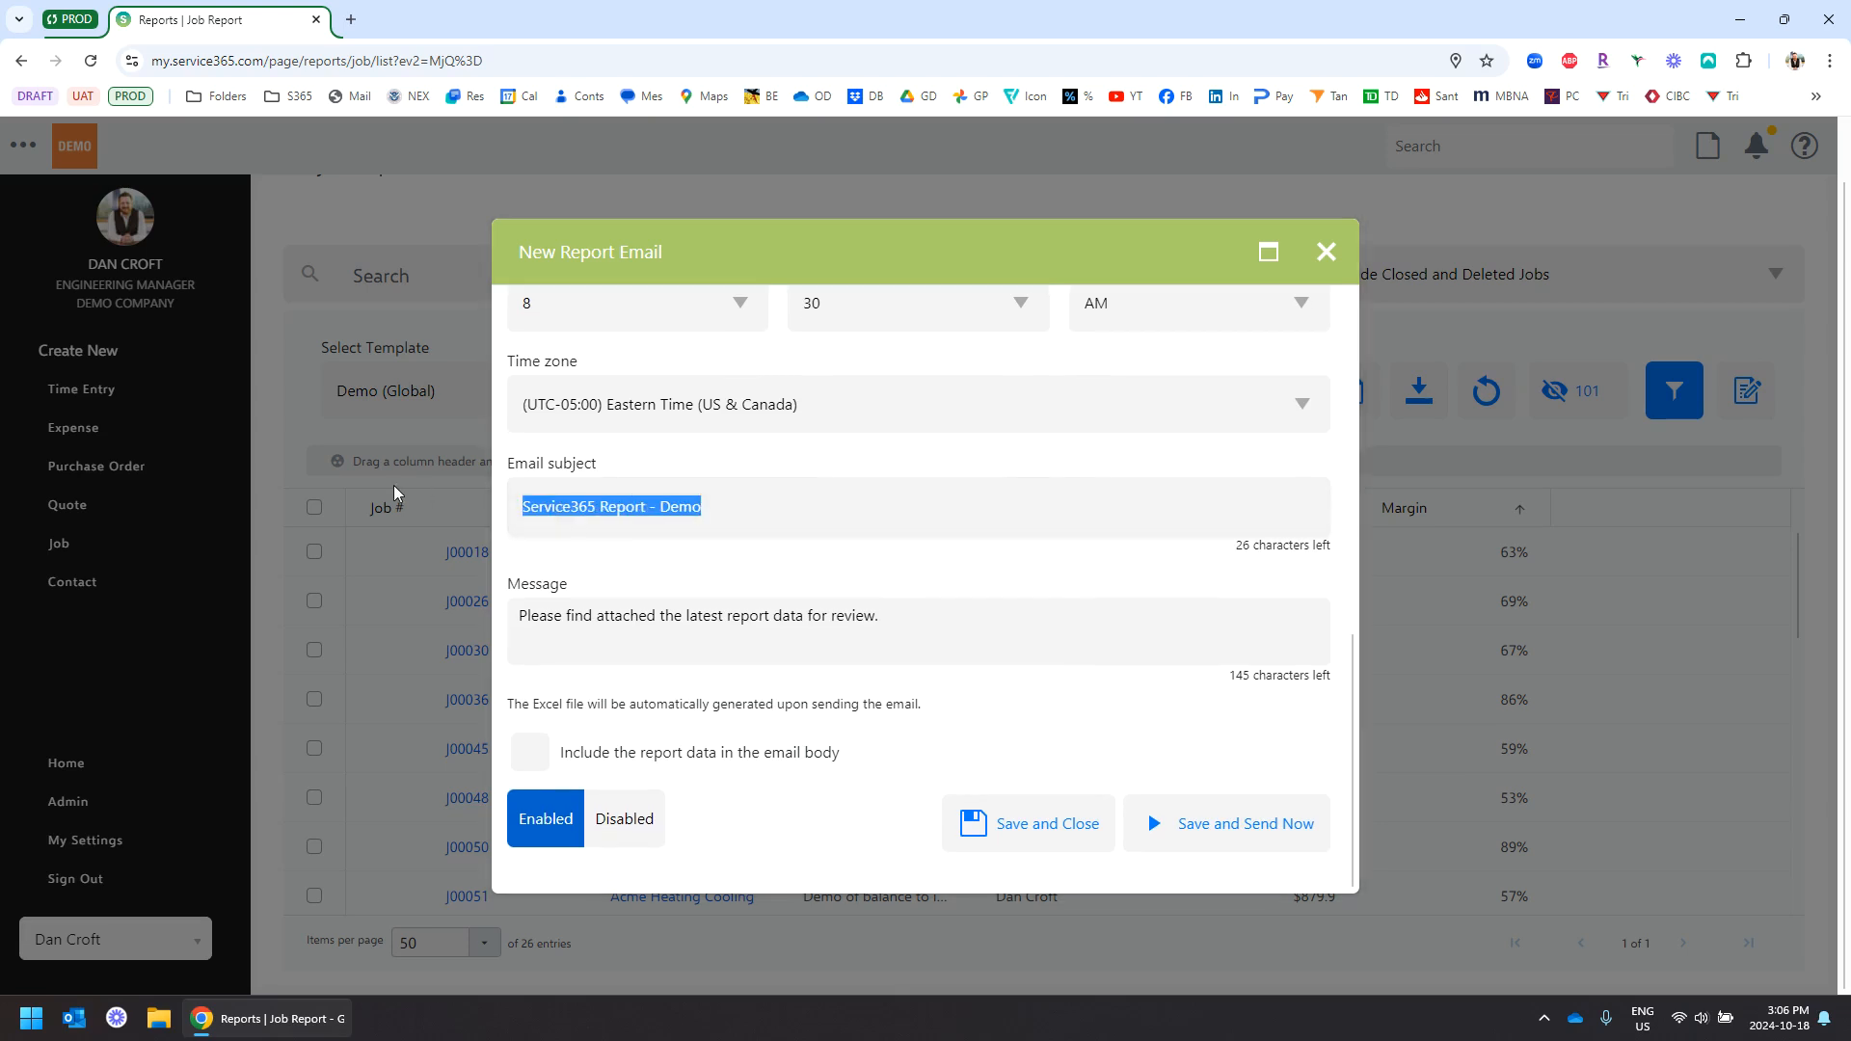
left_click_drag(949, 619, 385, 588)
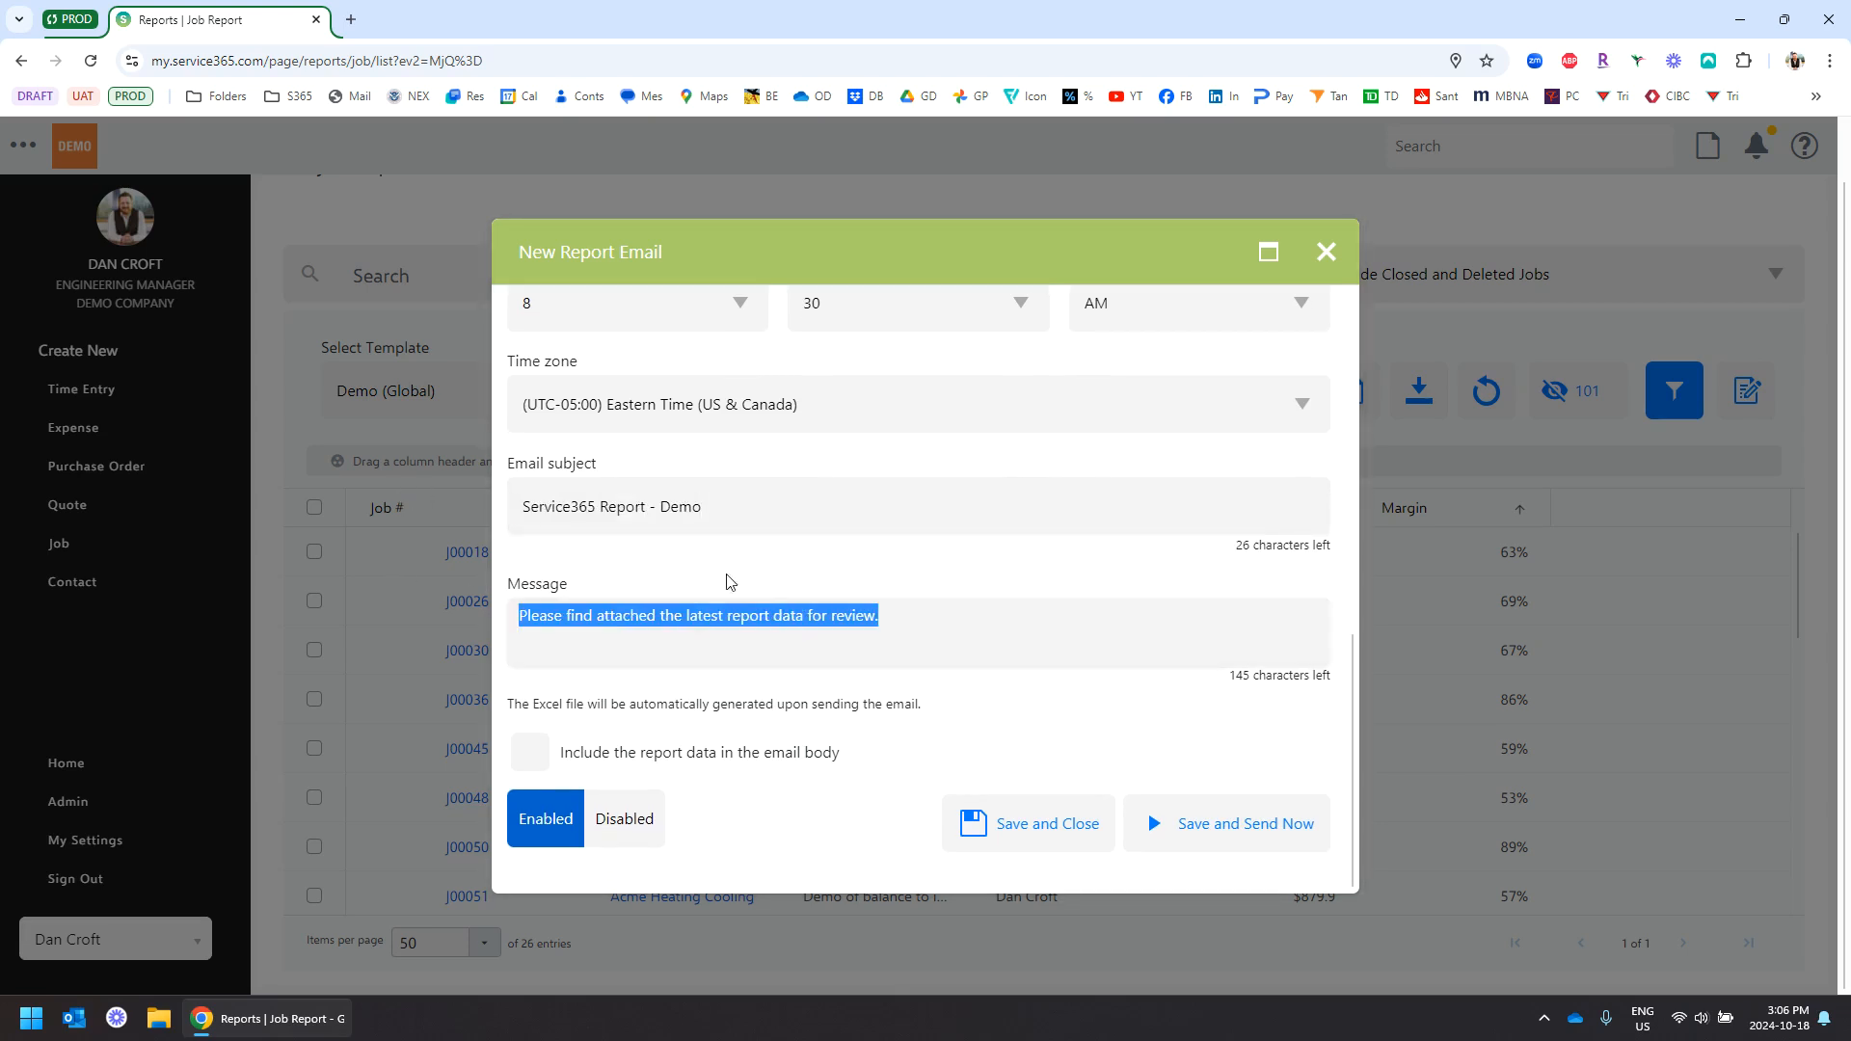
left_click(764, 577)
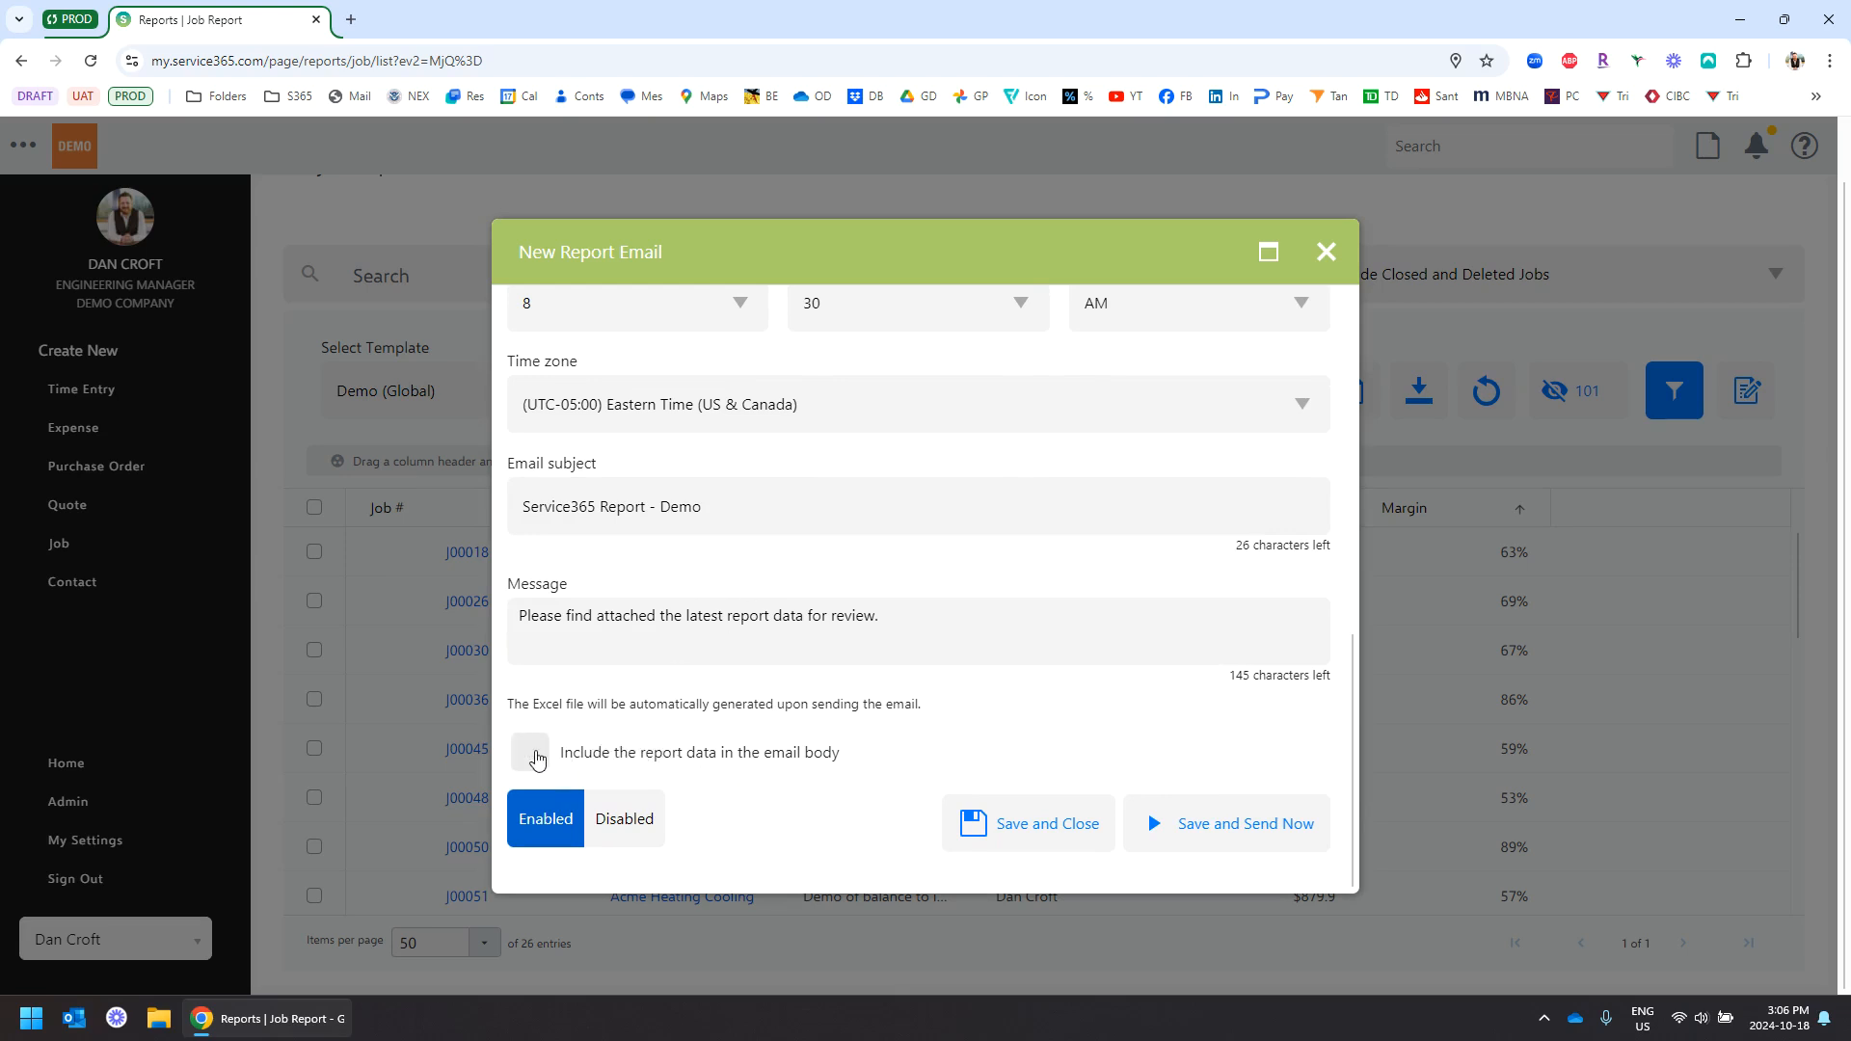
left_click(532, 756)
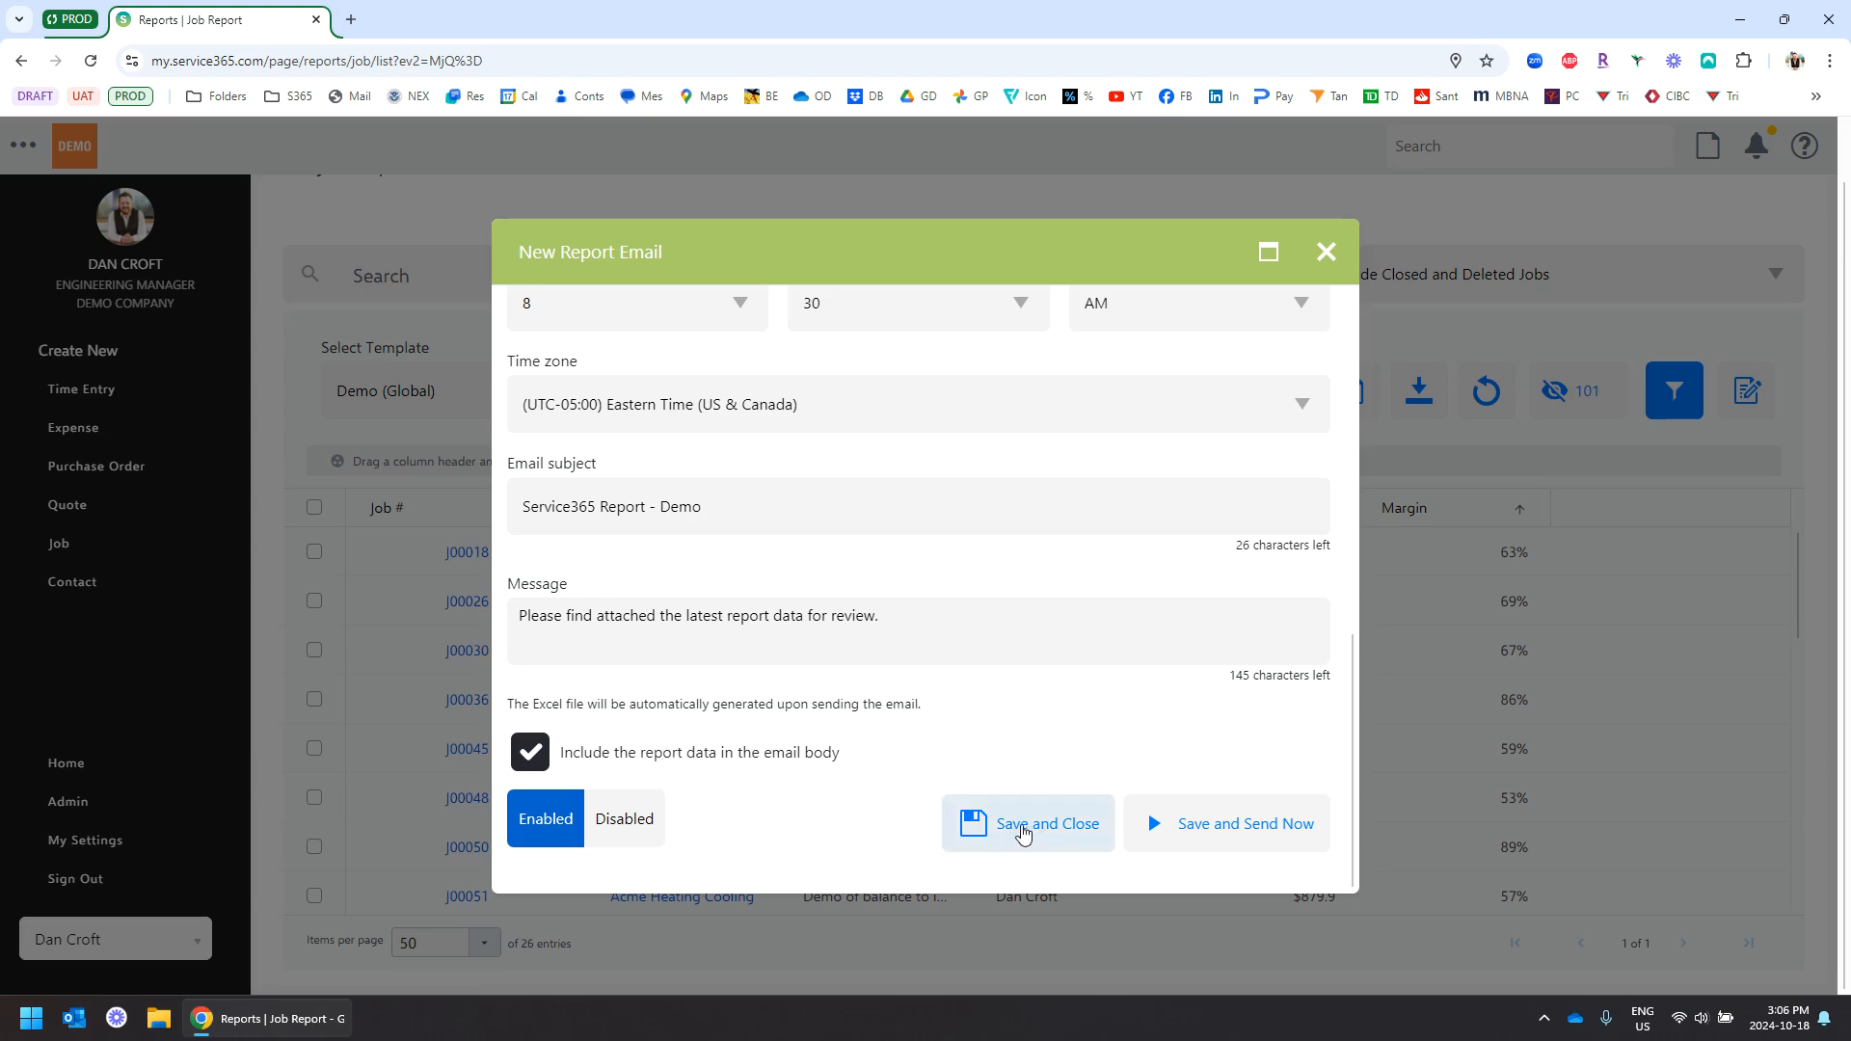
left_click(1012, 827)
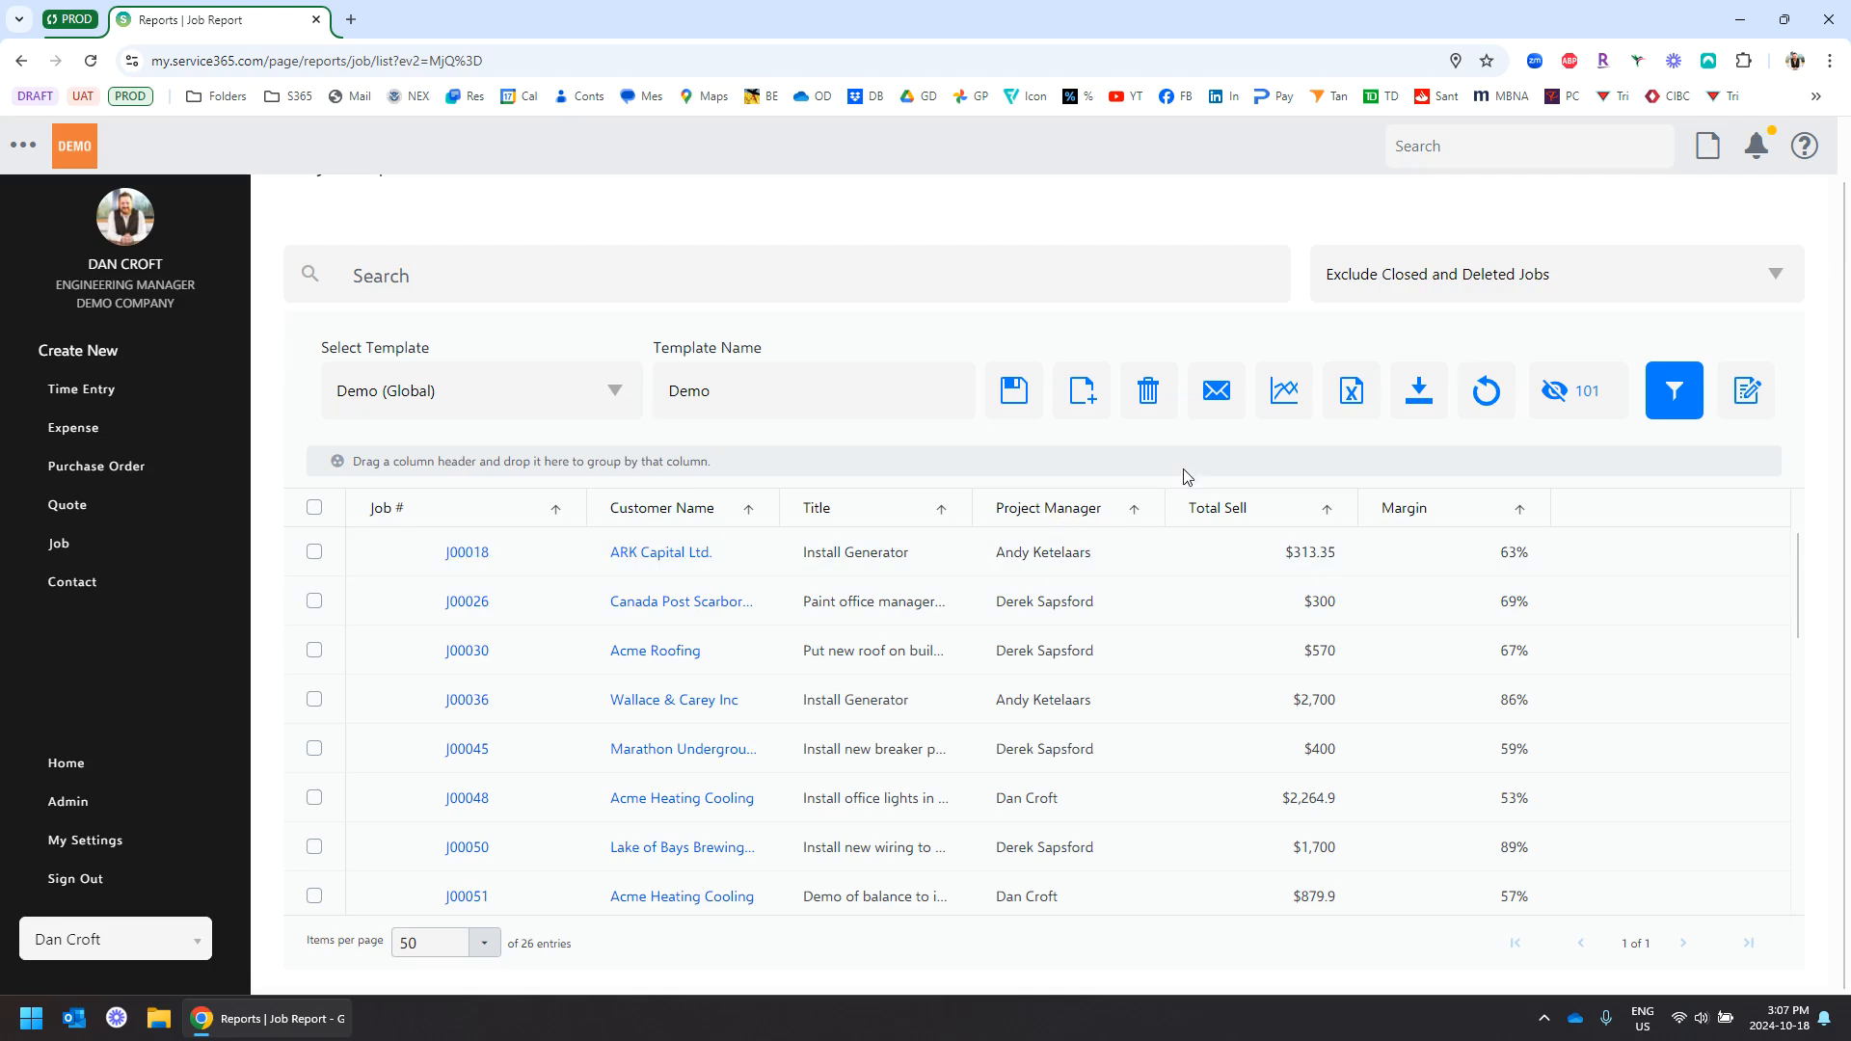
Open the Job Report's chart builder and choose the grouped Column Chart type
left_click(1284, 391)
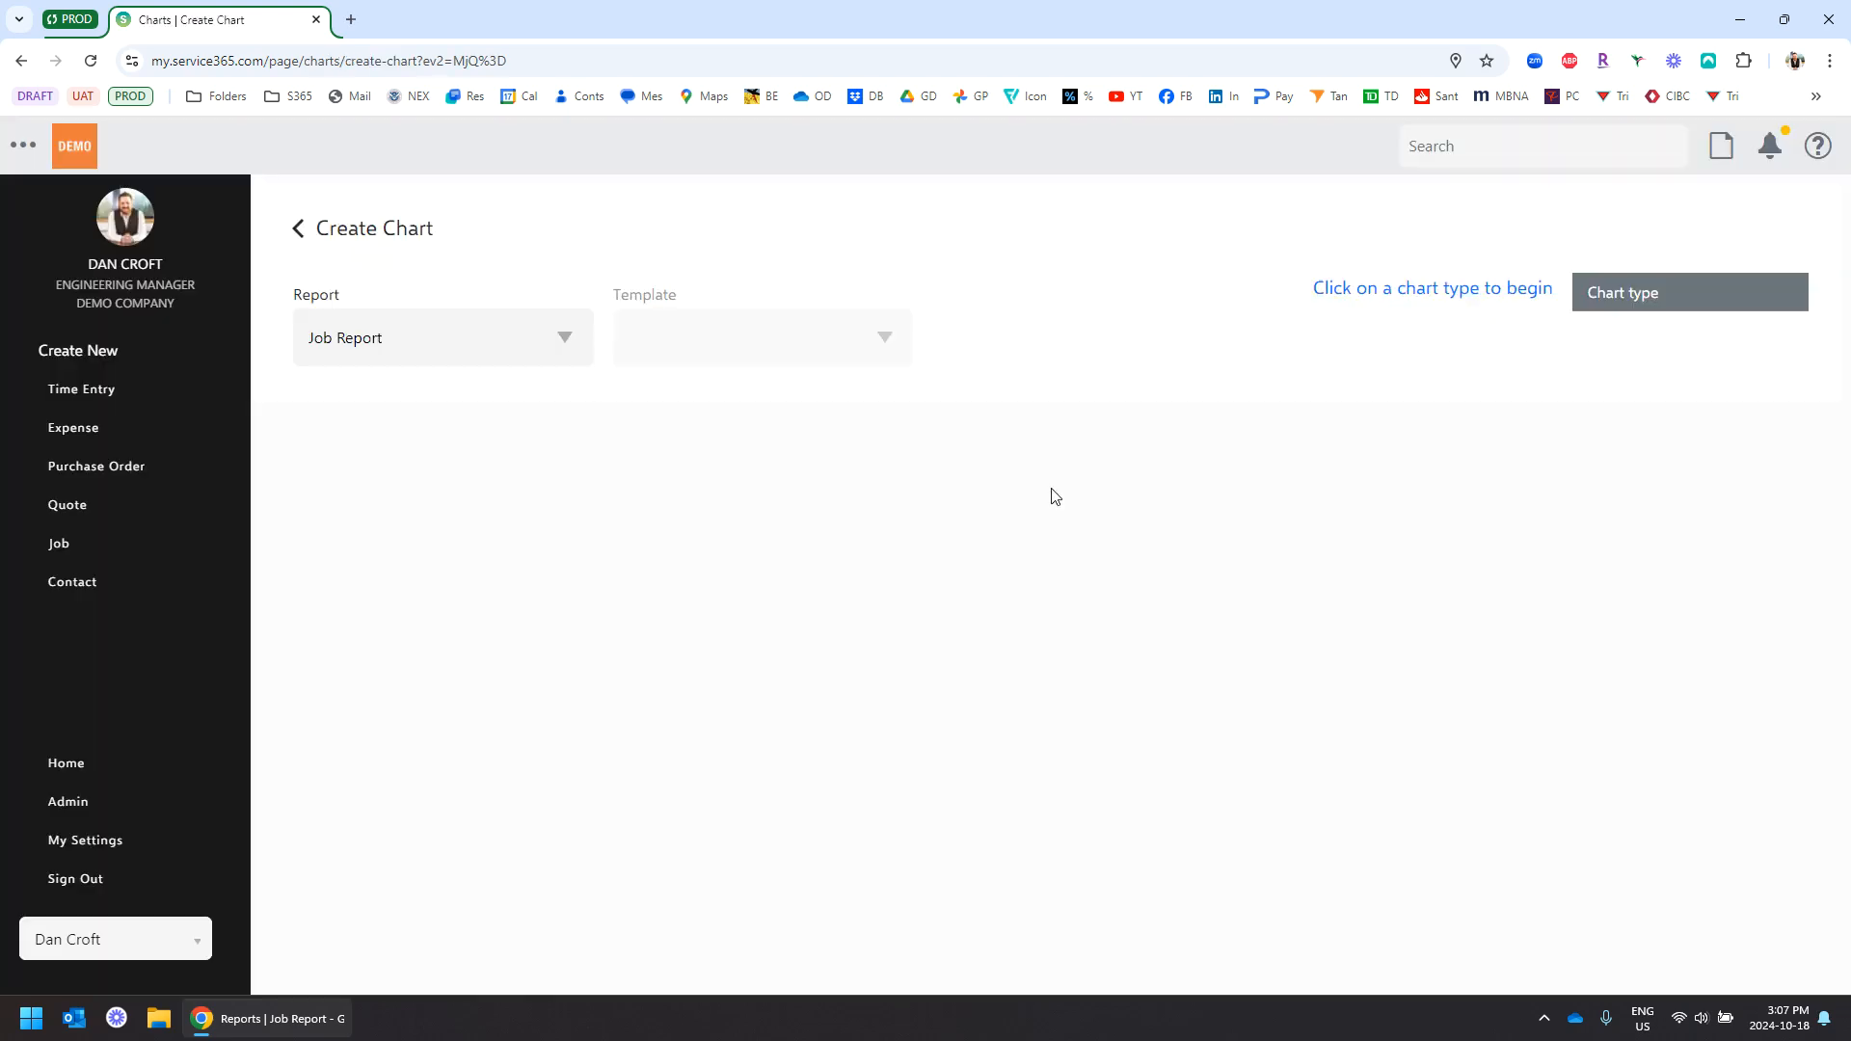
scroll(1138, 305, "down", 1)
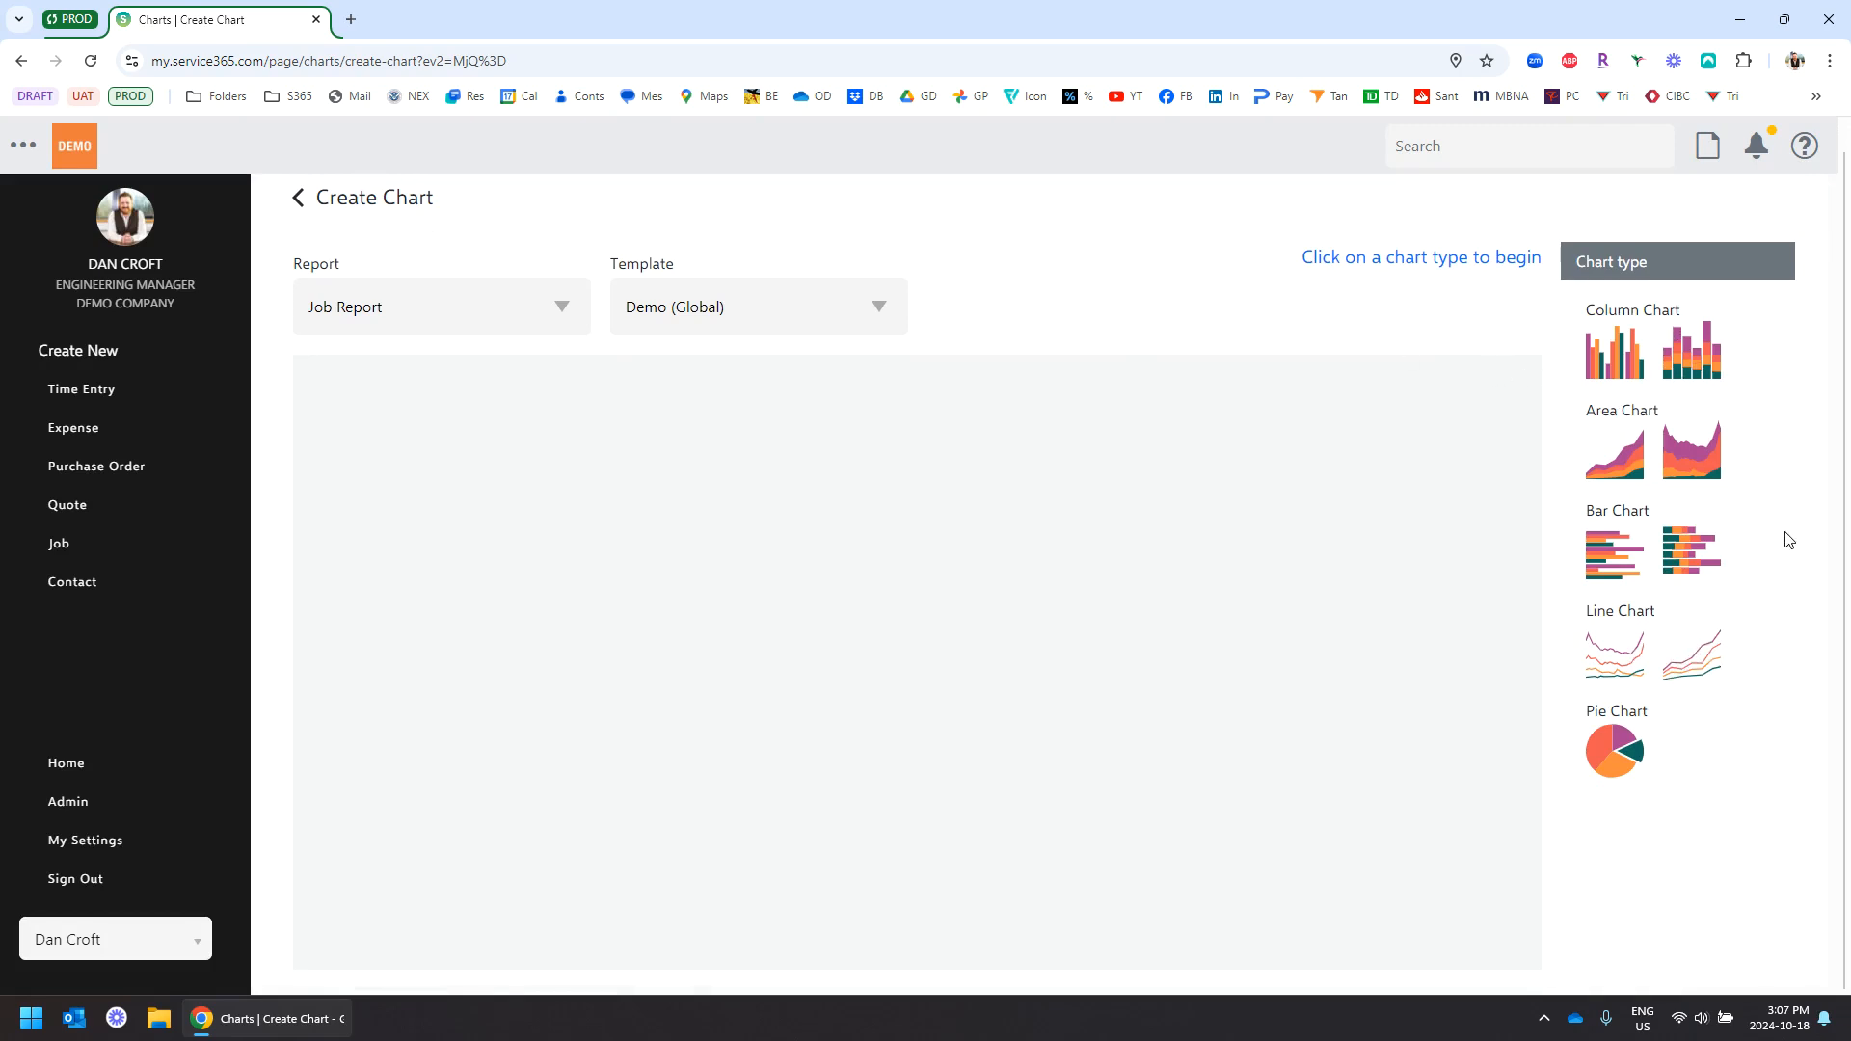
left_click(1615, 362)
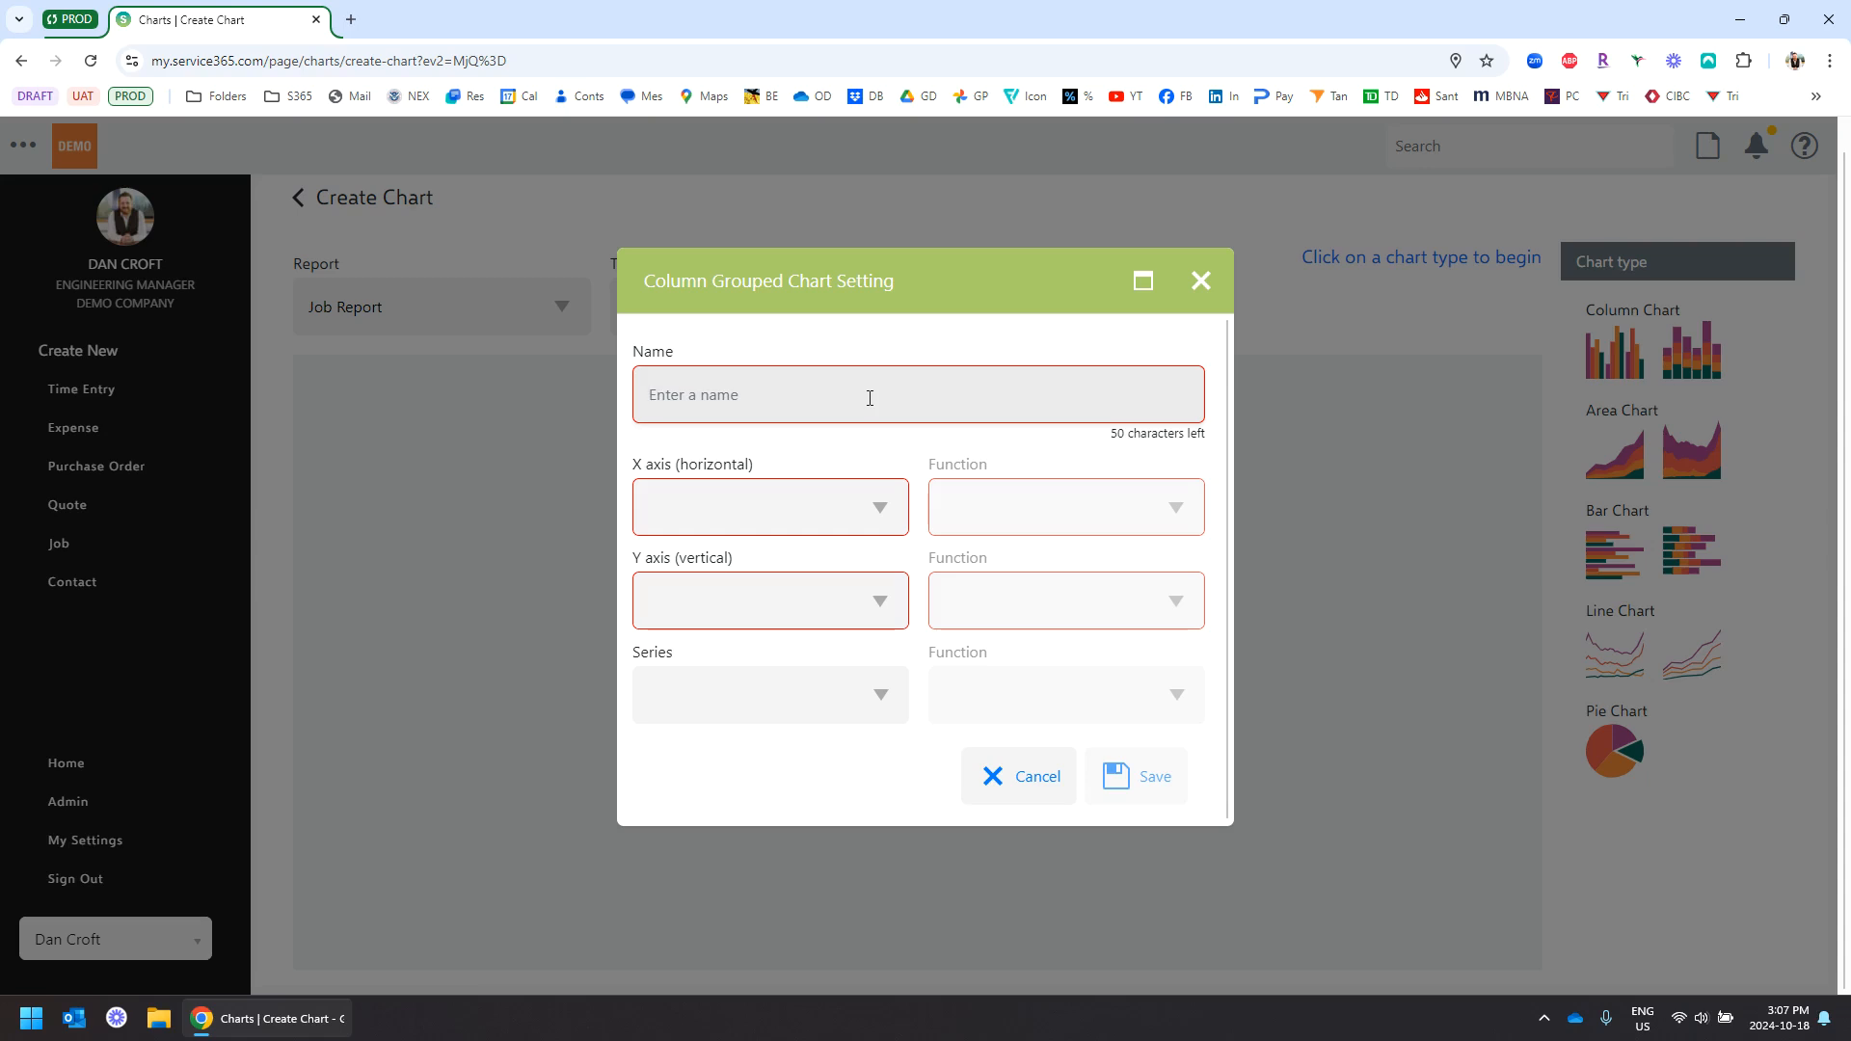
Save a chart named 'Avg. Margin by PM' with Project Manager on X and average Margin on Y
type("A")
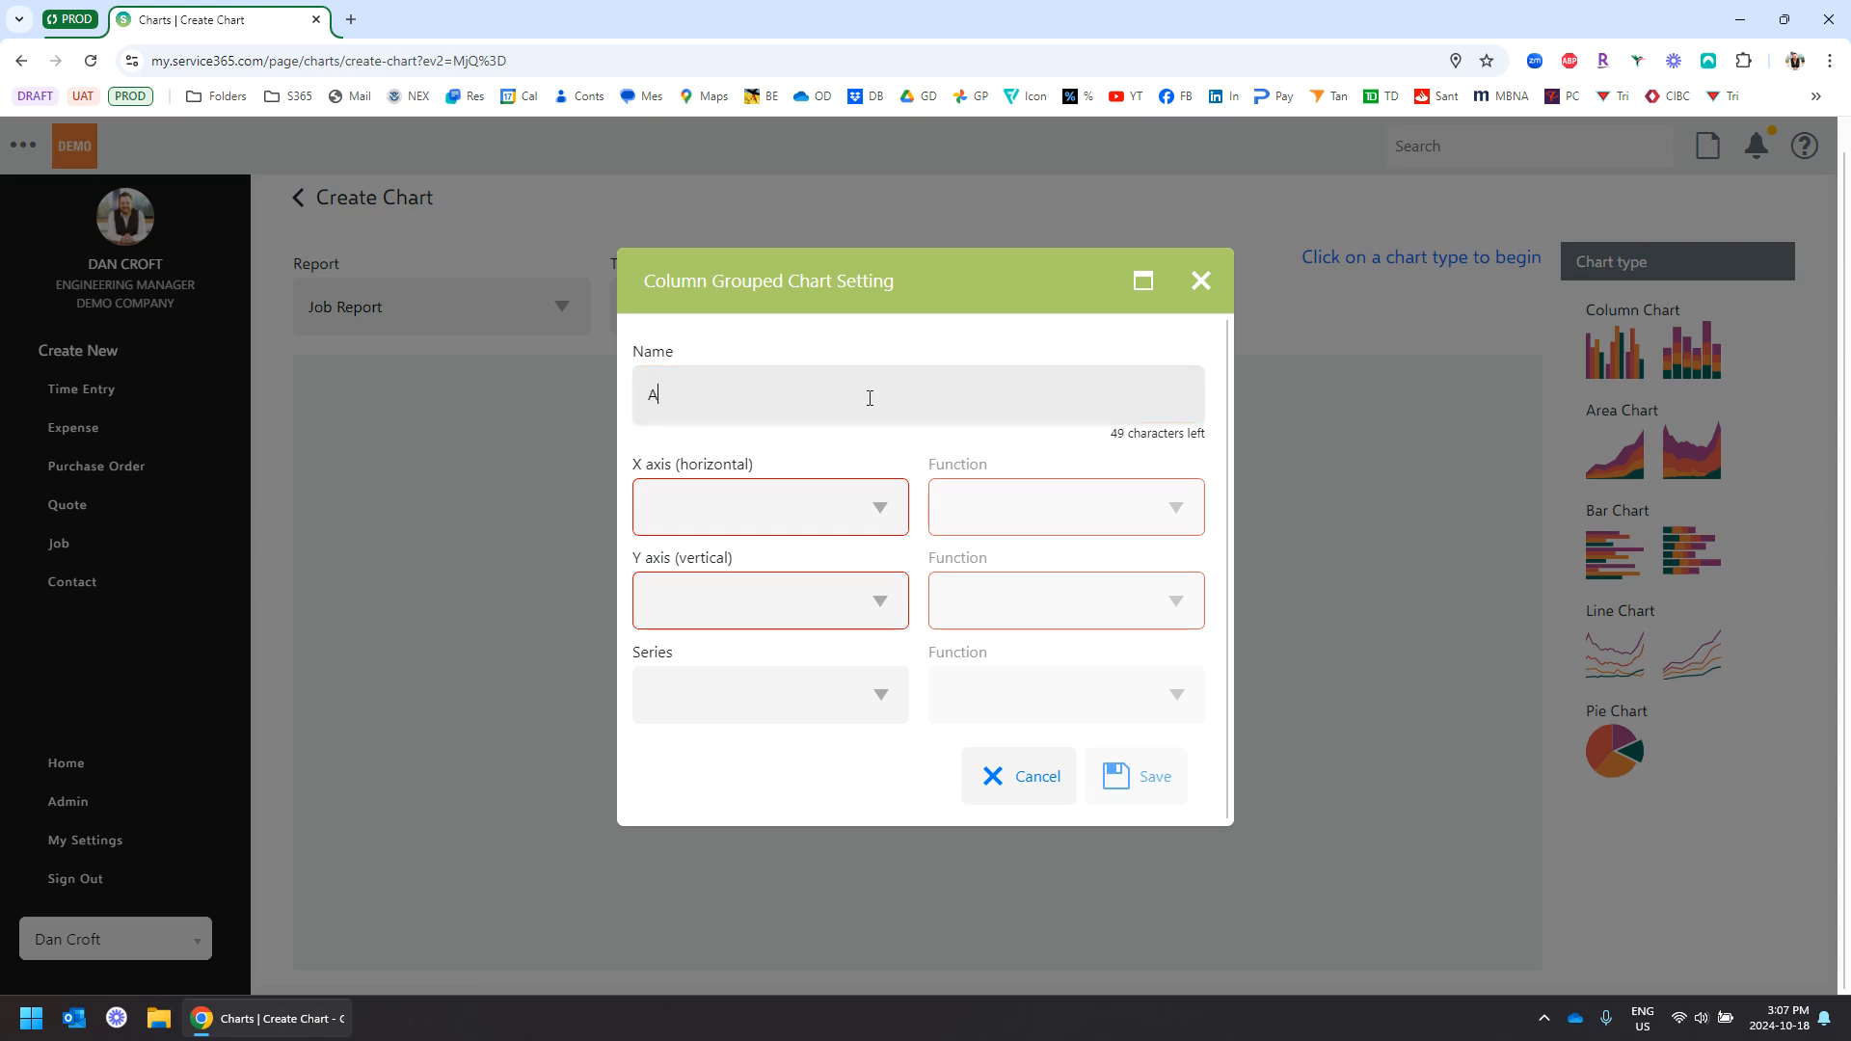
type("vg. Margin by PM")
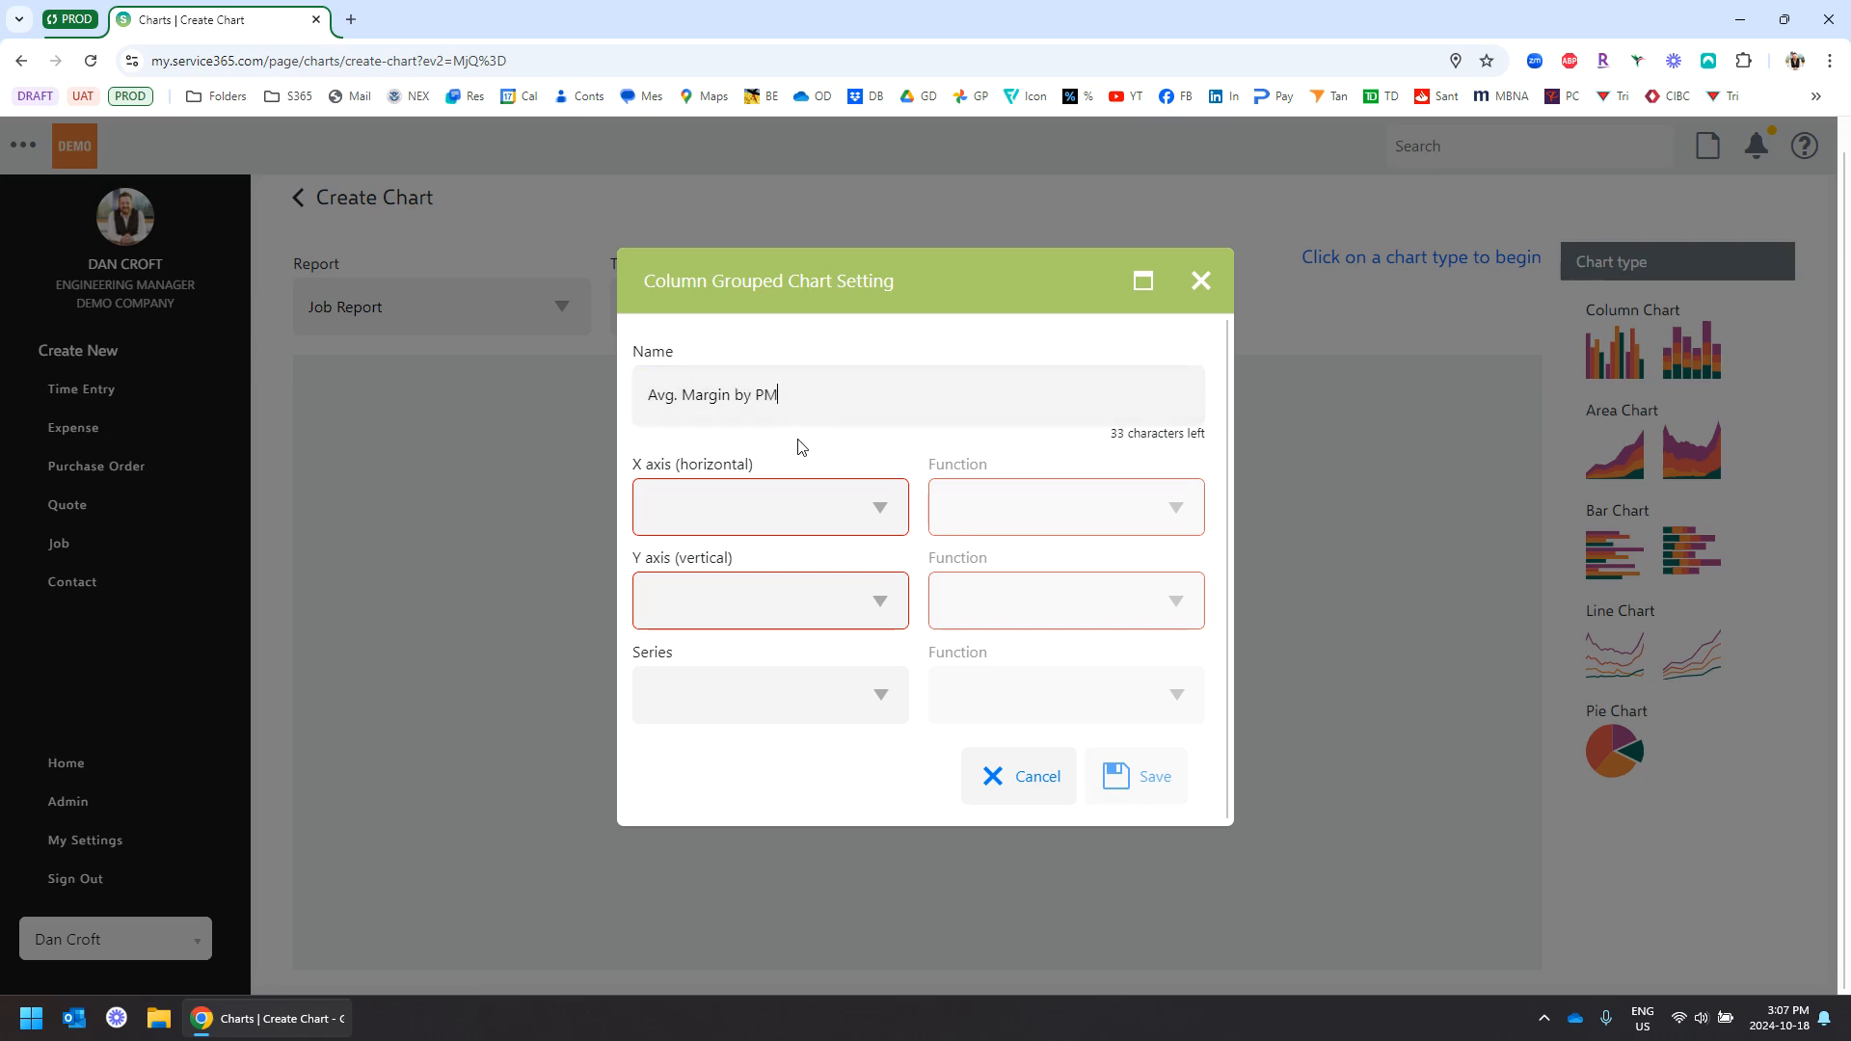
left_click(800, 512)
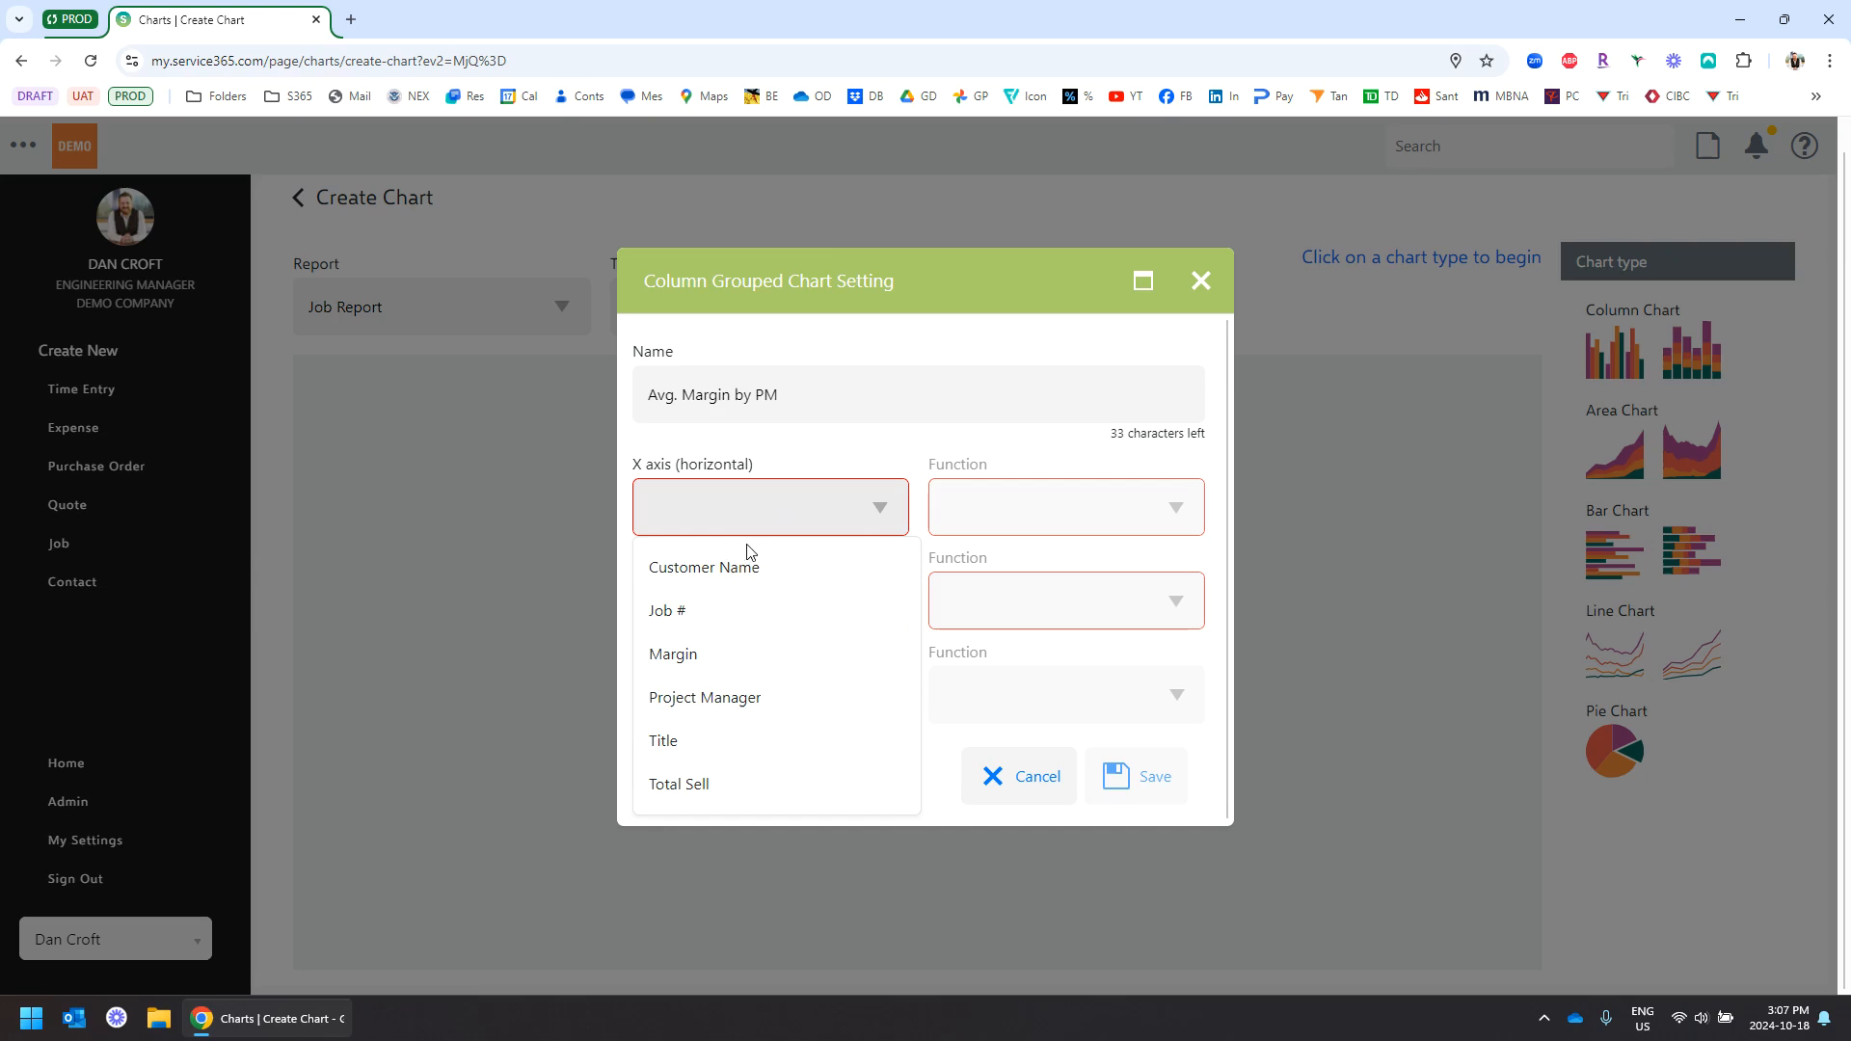
left_click(749, 698)
left_click(881, 514)
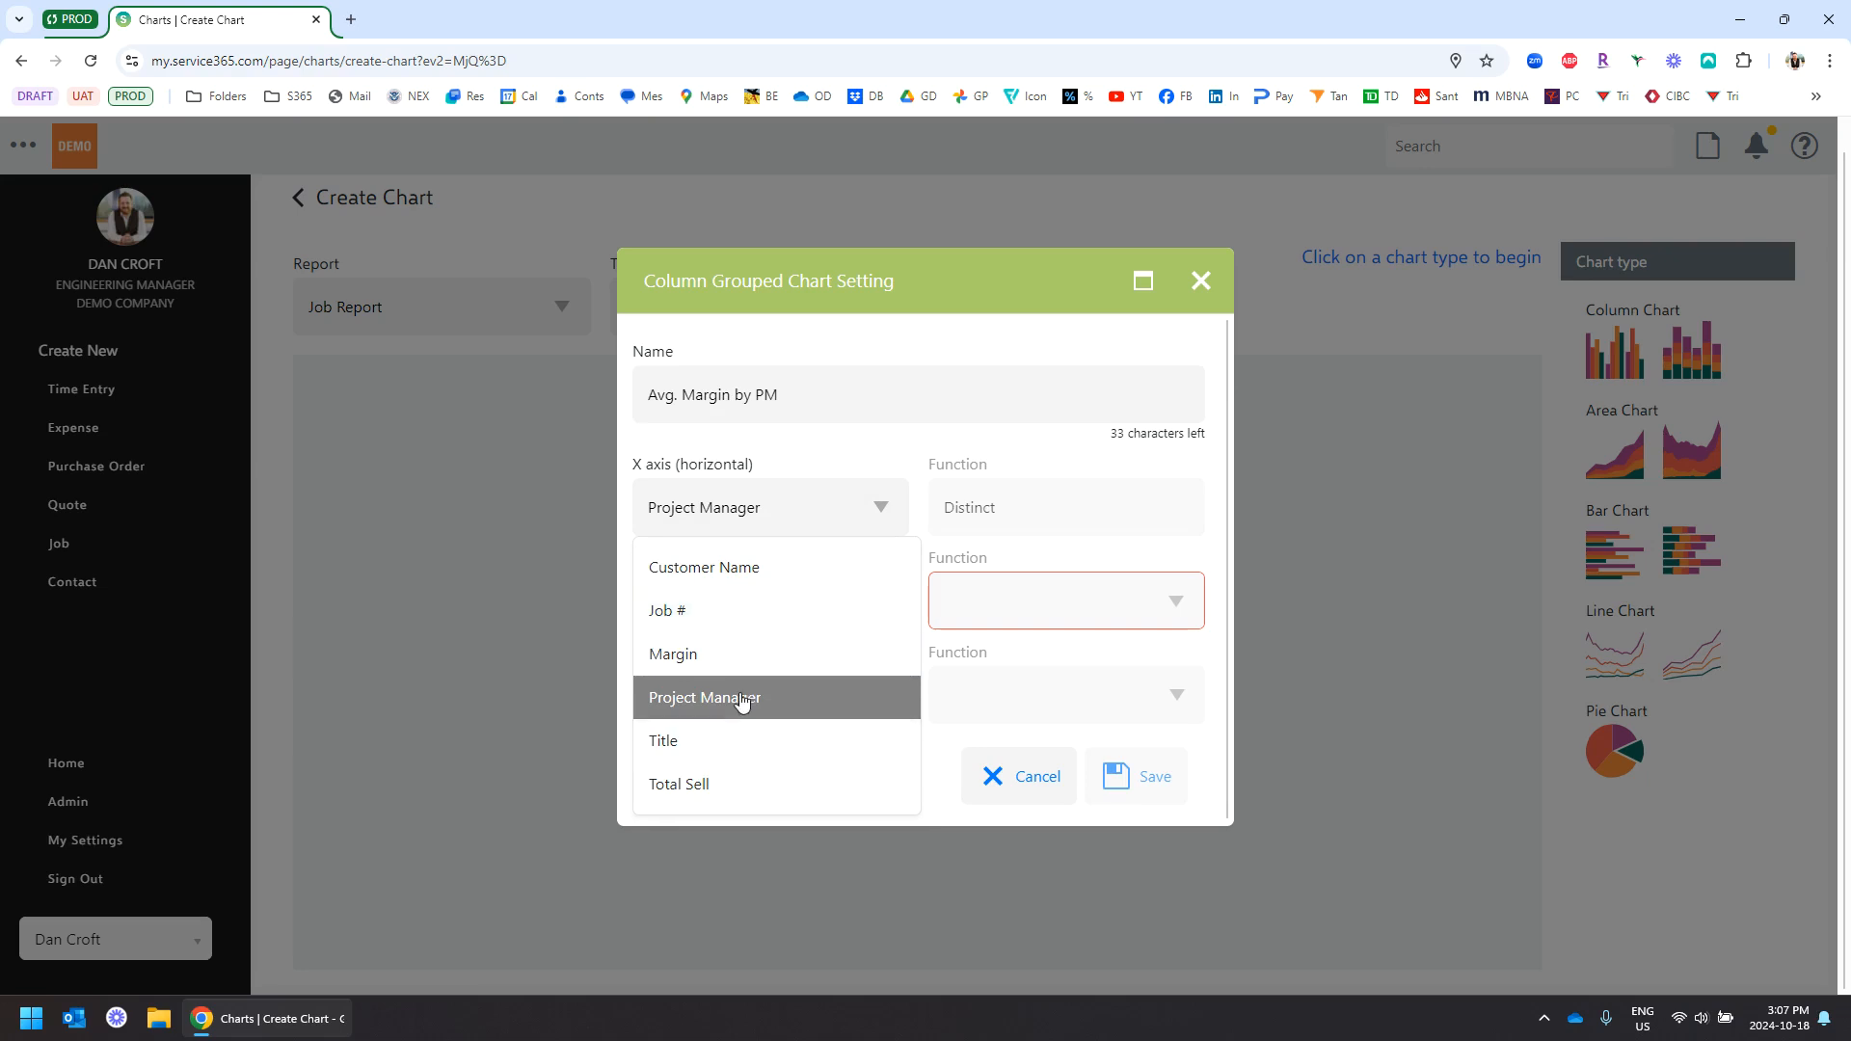
left_click(693, 704)
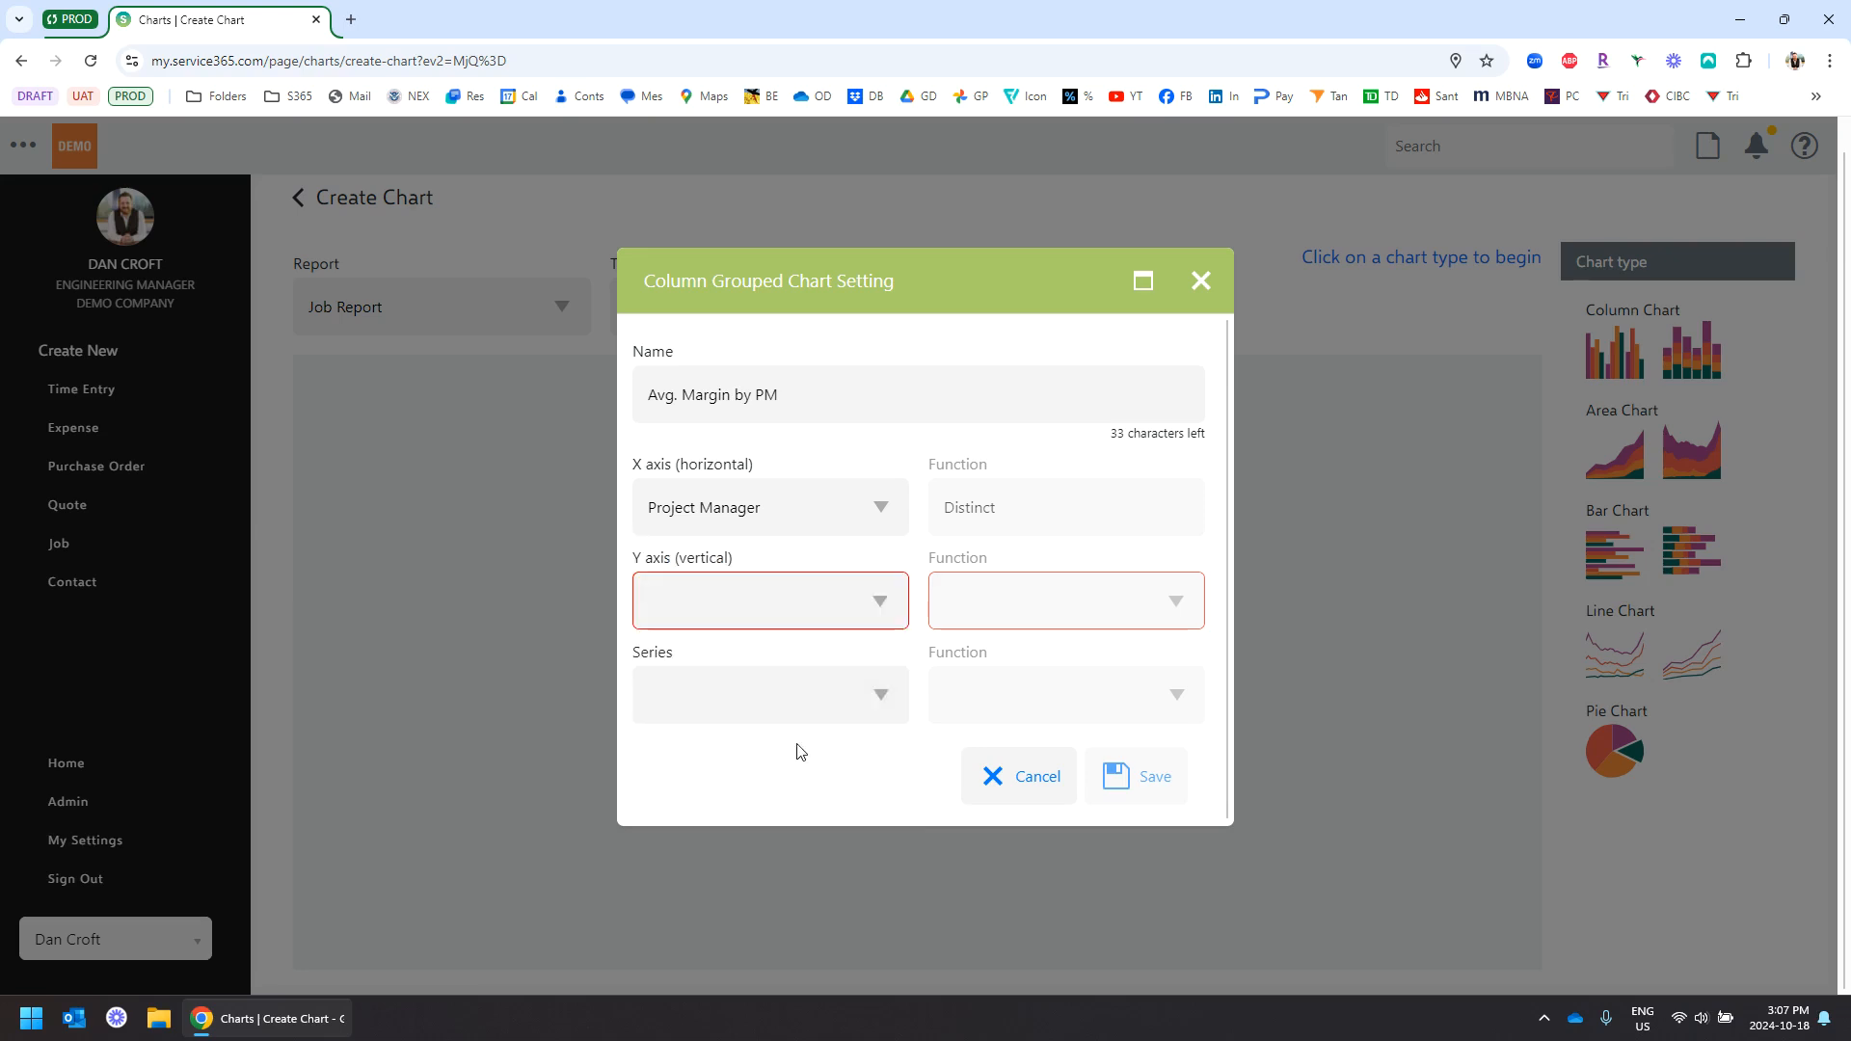
left_click(748, 613)
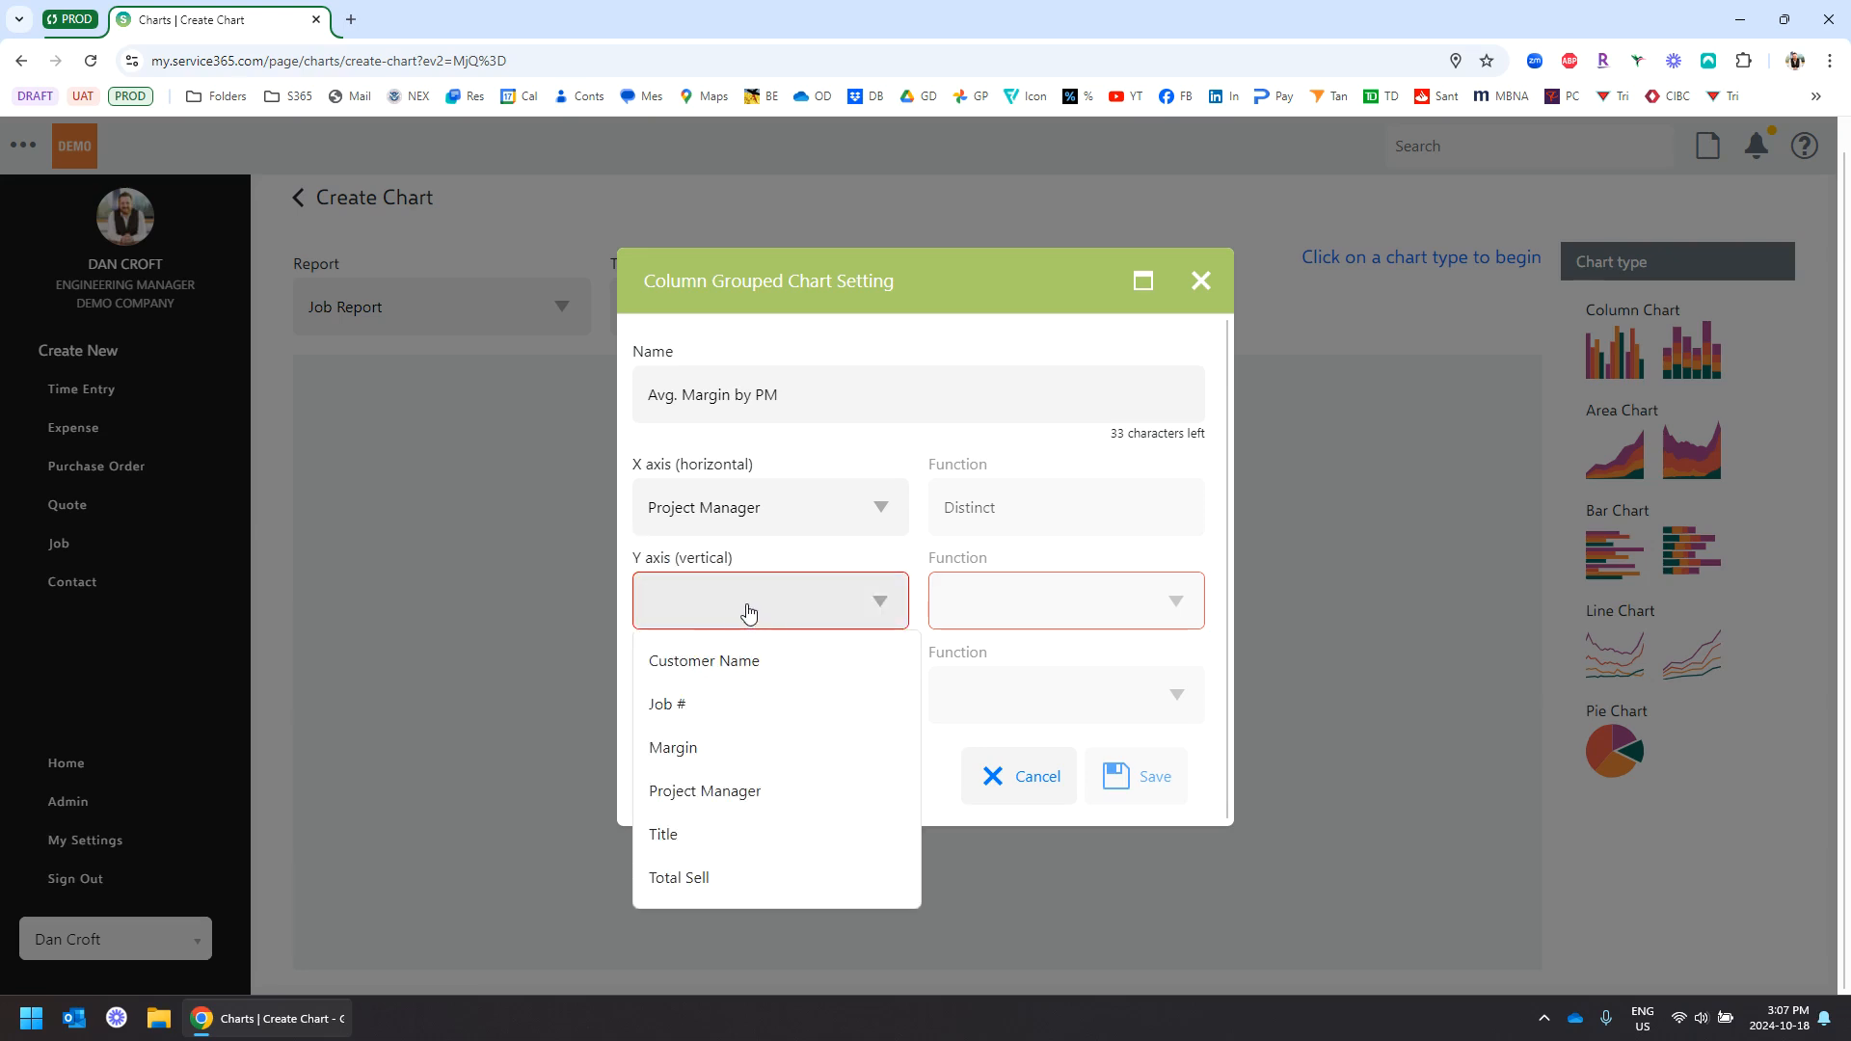
left_click(709, 754)
left_click(1025, 605)
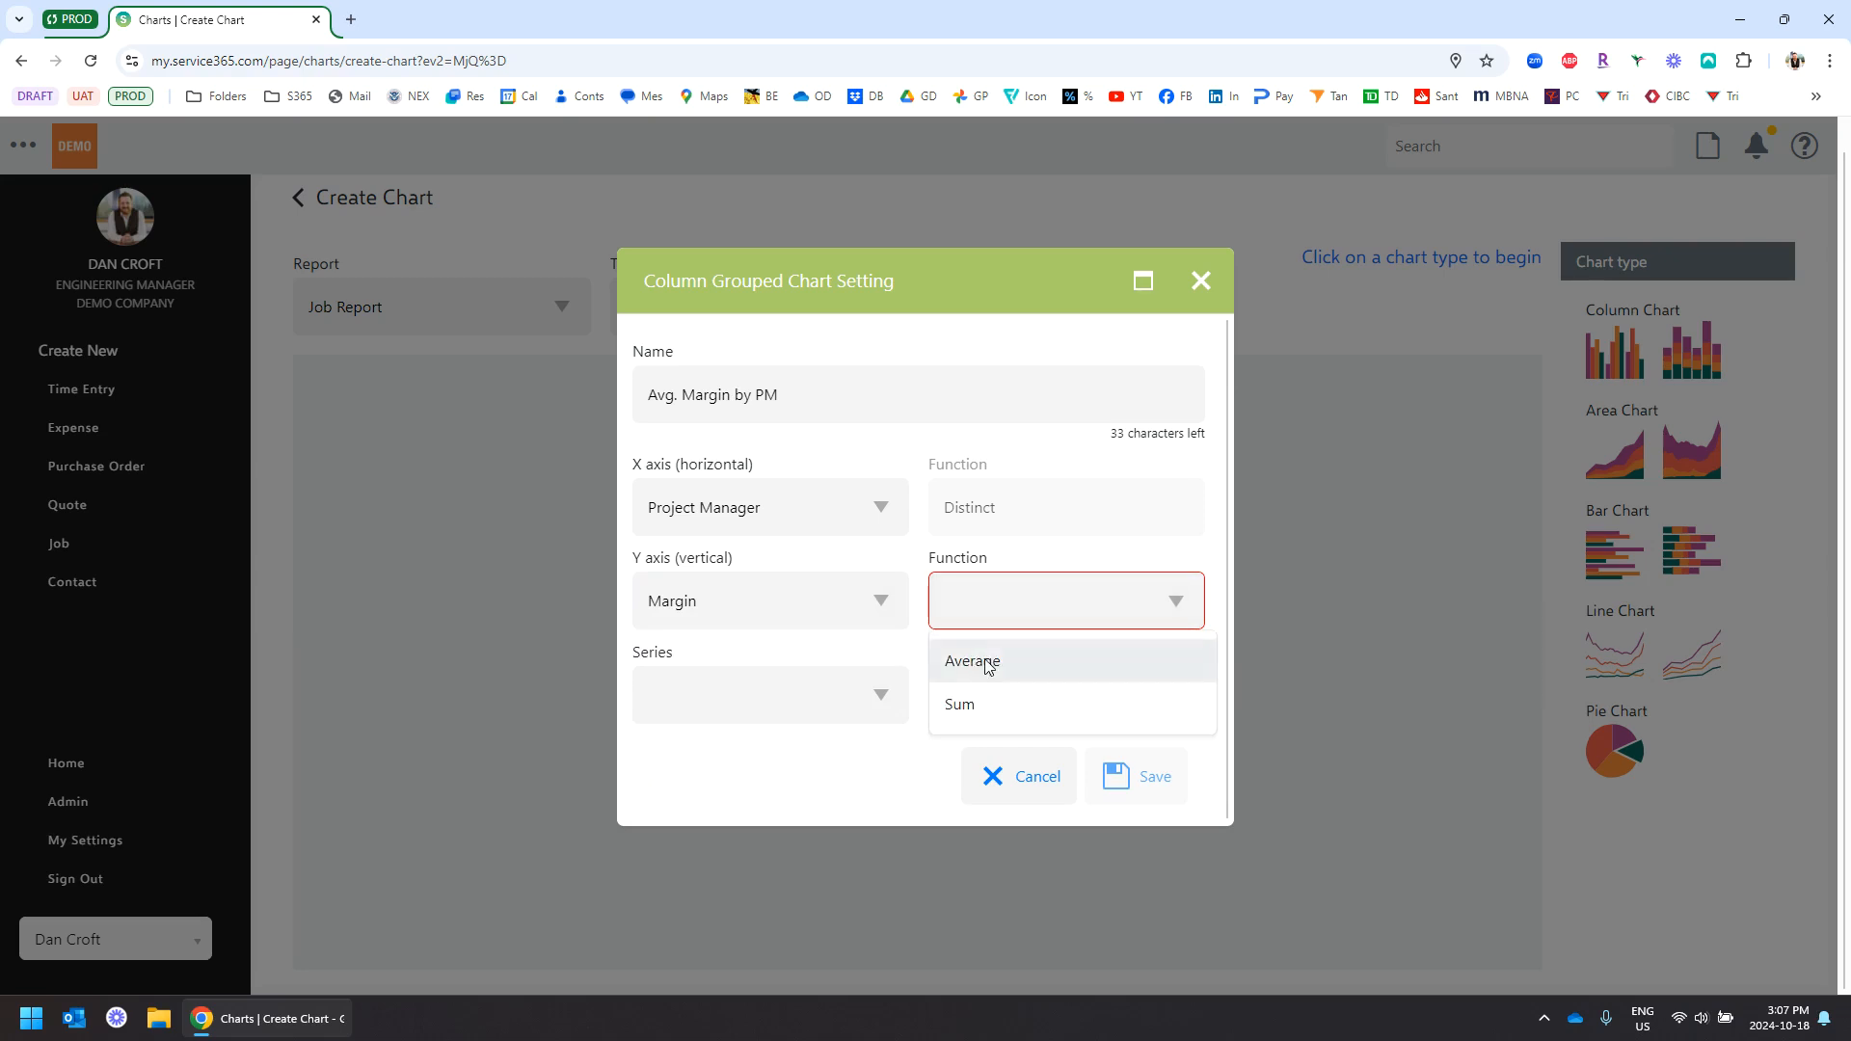
left_click(990, 662)
left_click(1153, 776)
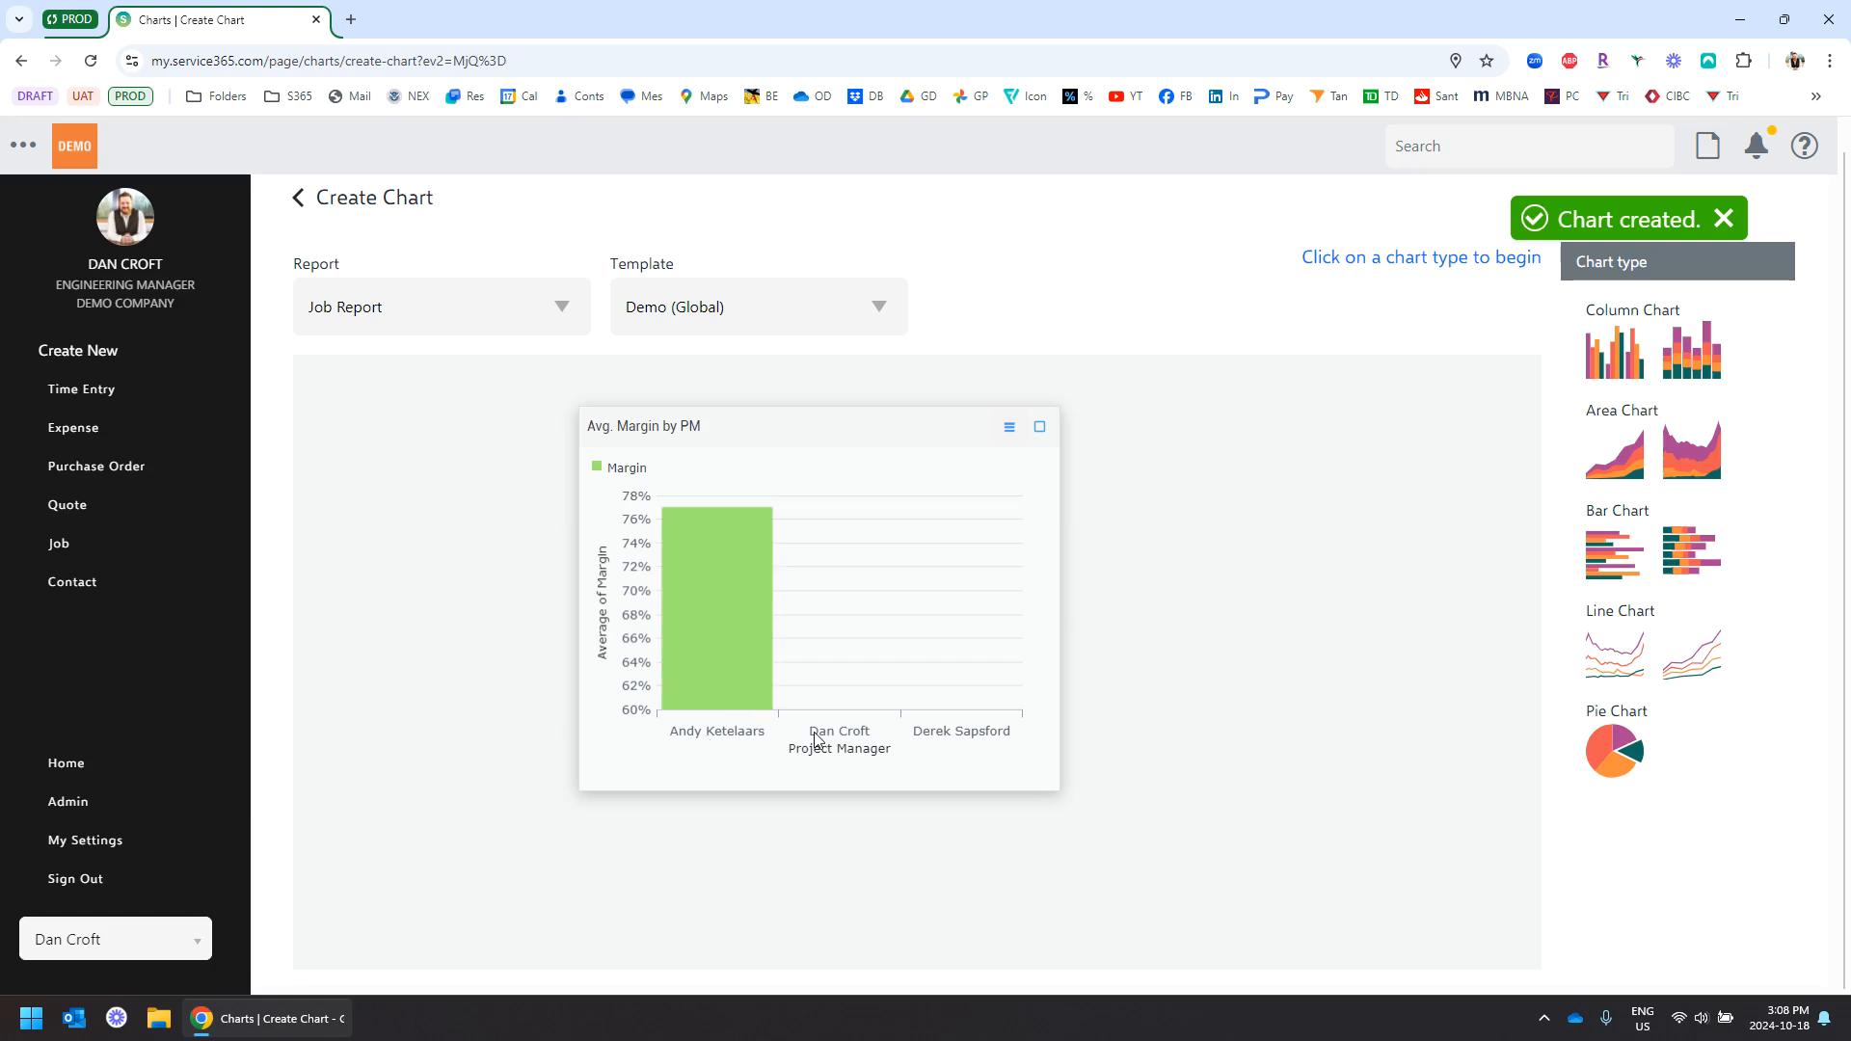
Maximize the Avg. Margin by PM chart, then go back to the Job Report
left_click(1040, 428)
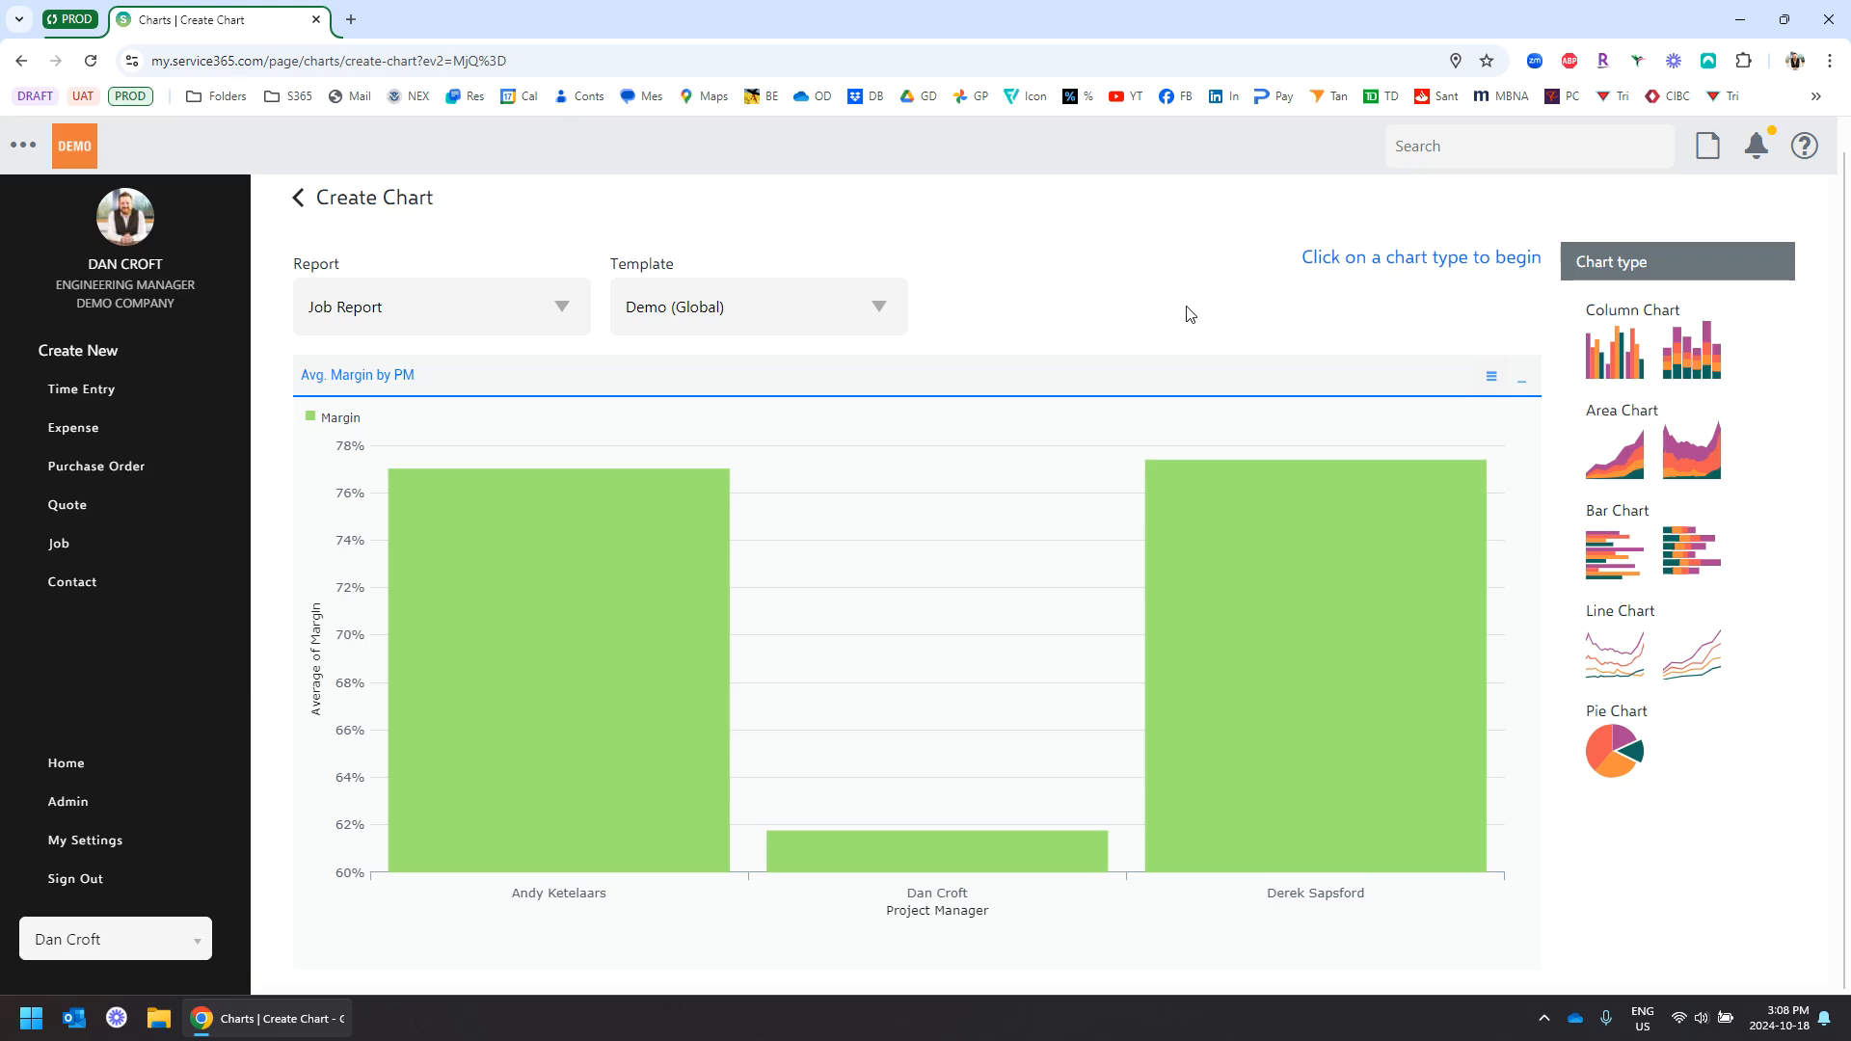
scroll(1143, 315, "up", 1)
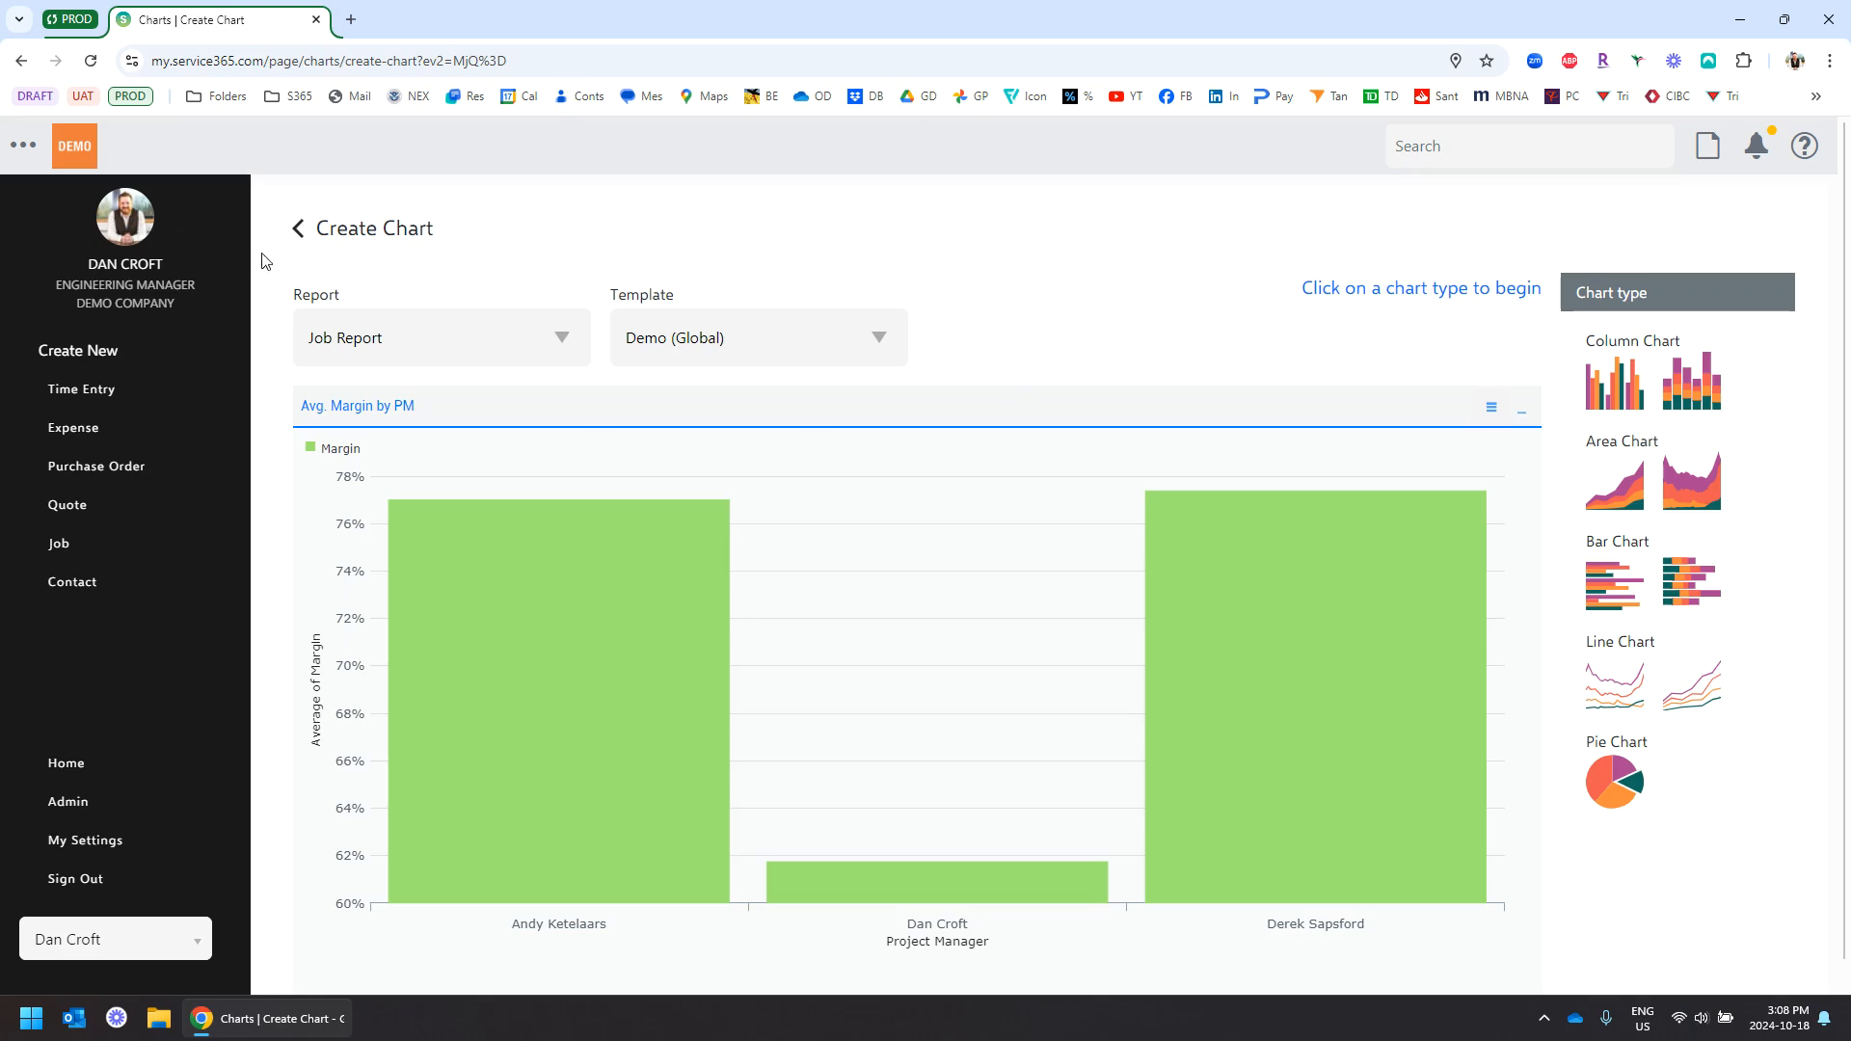
left_click(299, 229)
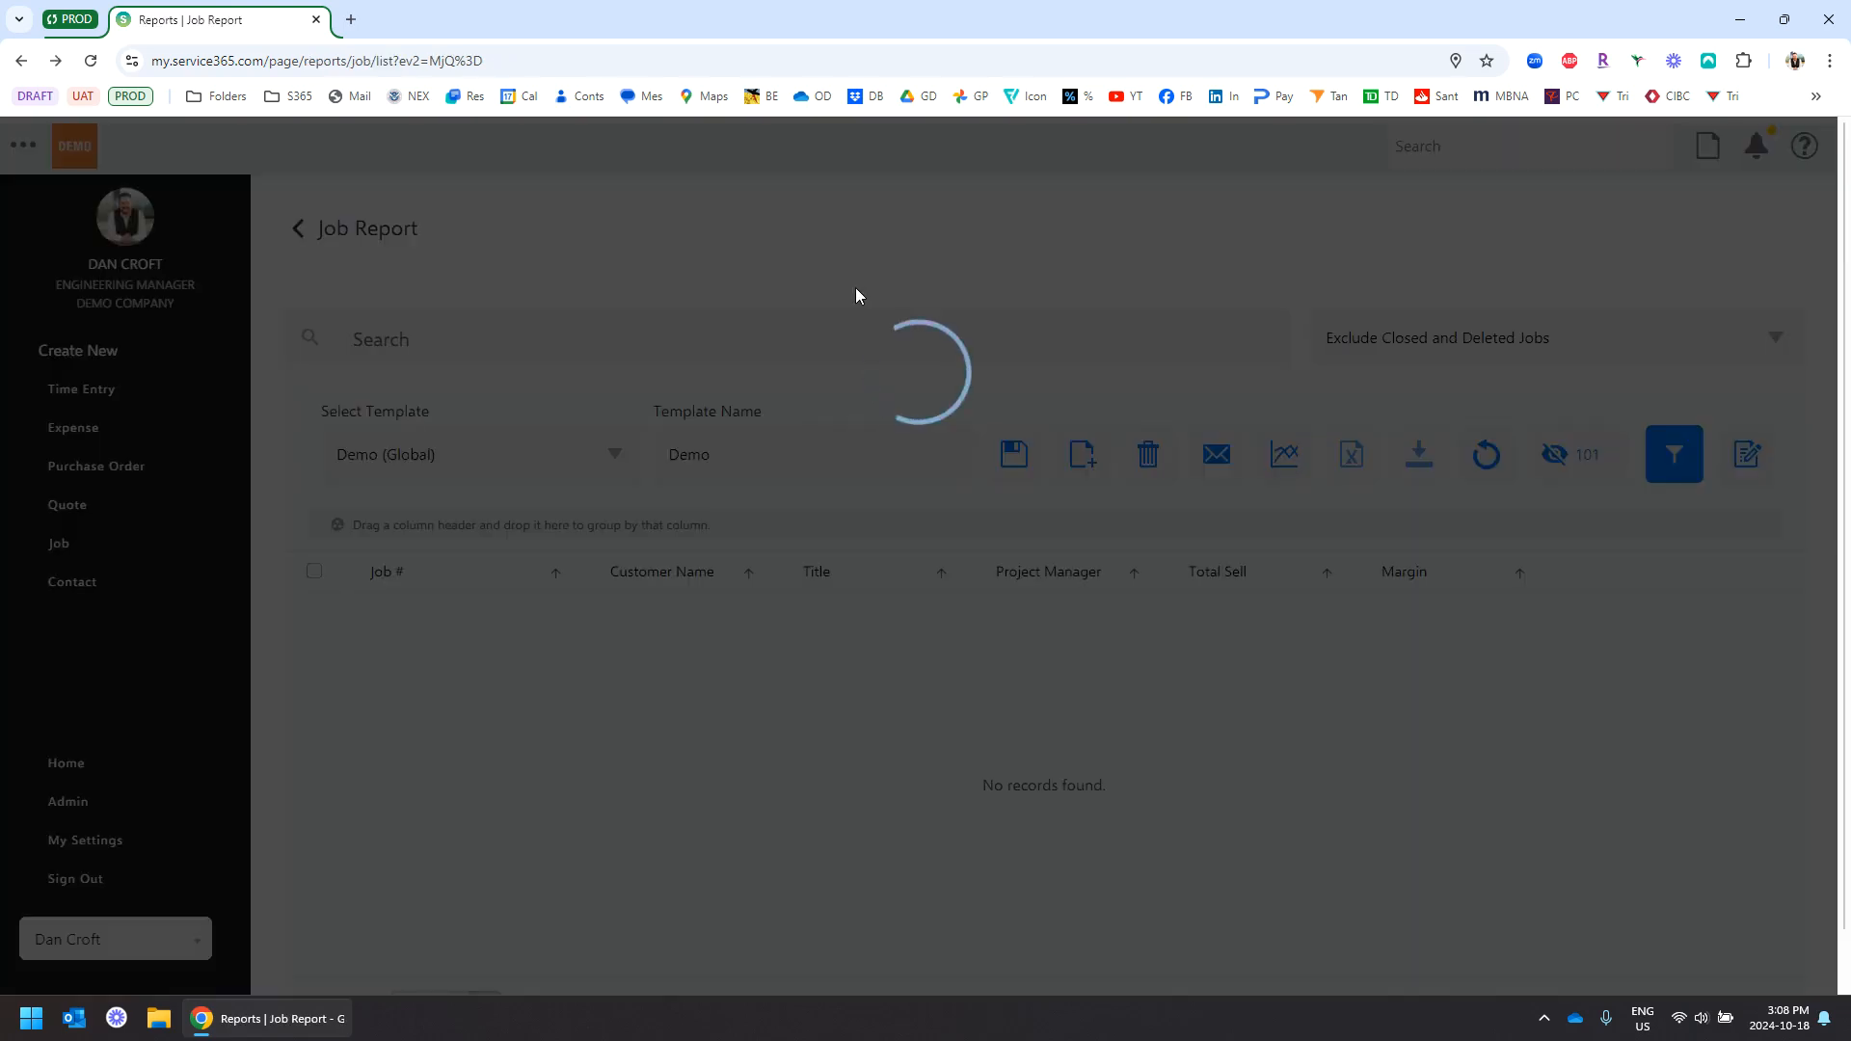
Select all 26 jobs in the Demo (Global) Job Report using the header checkbox
scroll(933, 270, "down", 1)
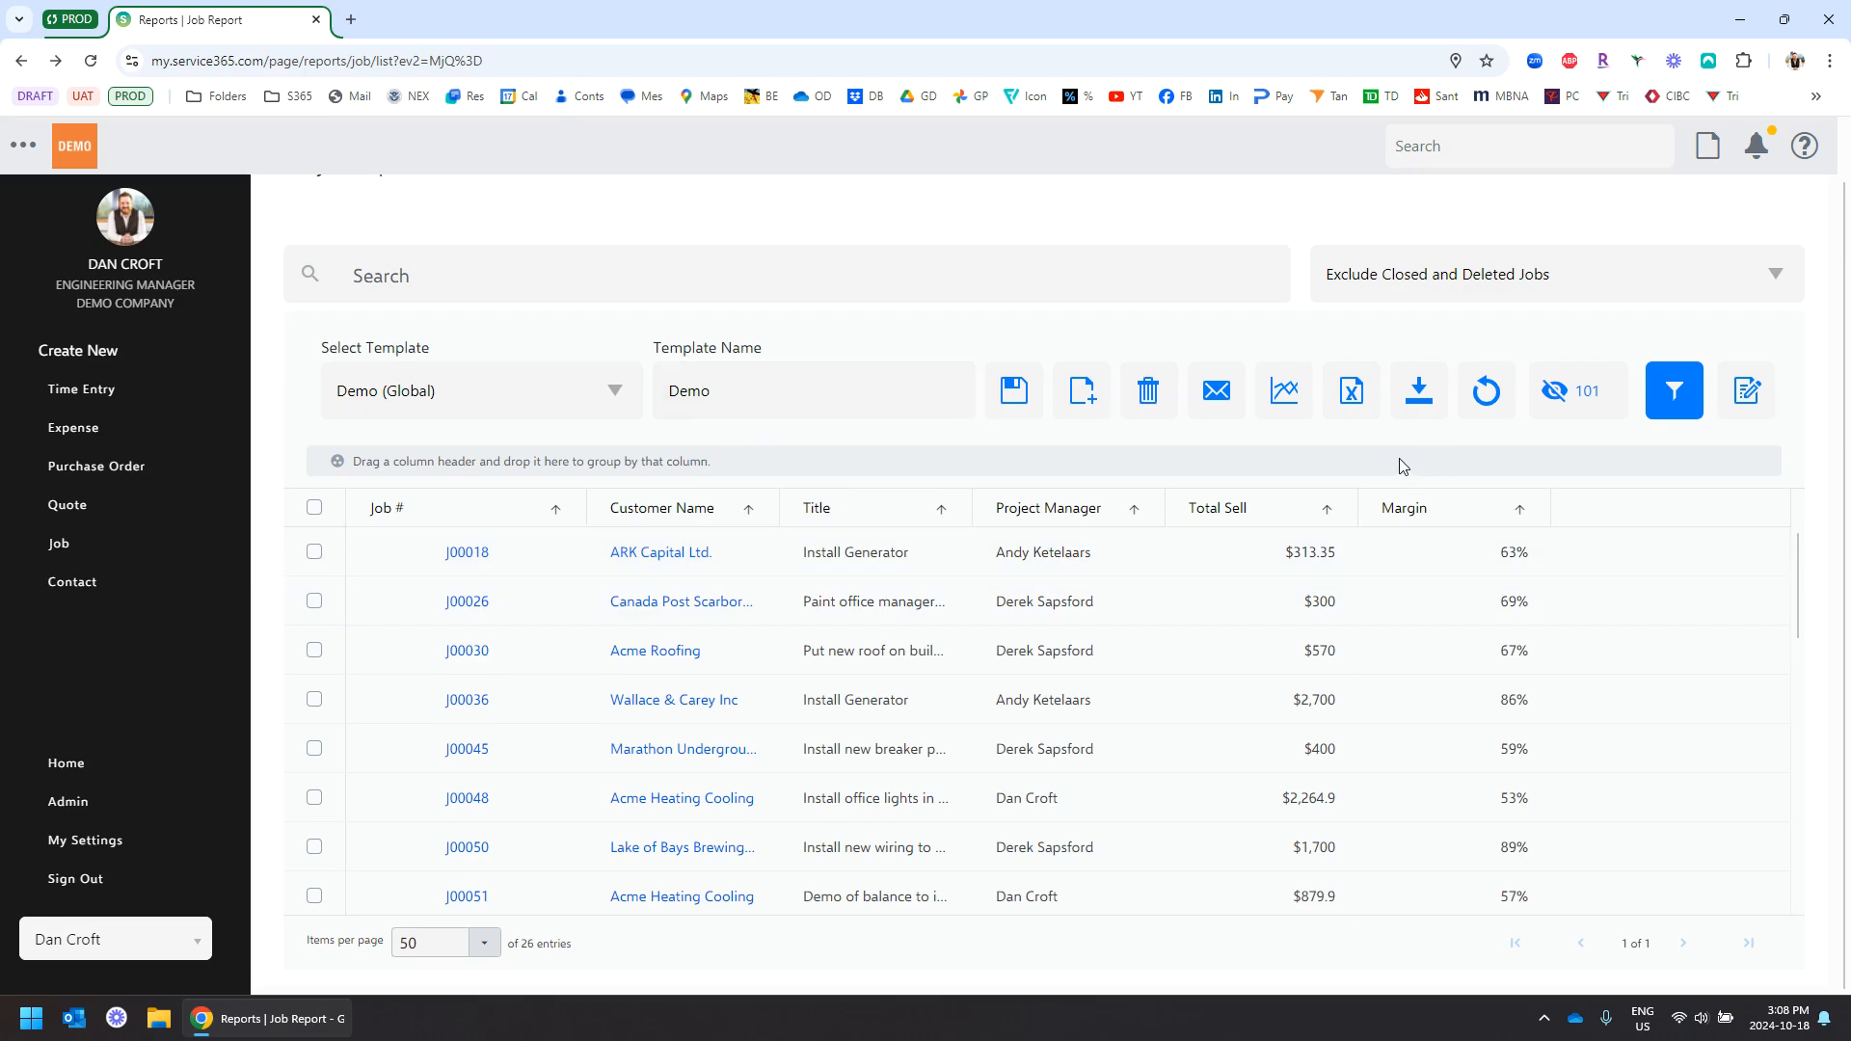
left_click(314, 507)
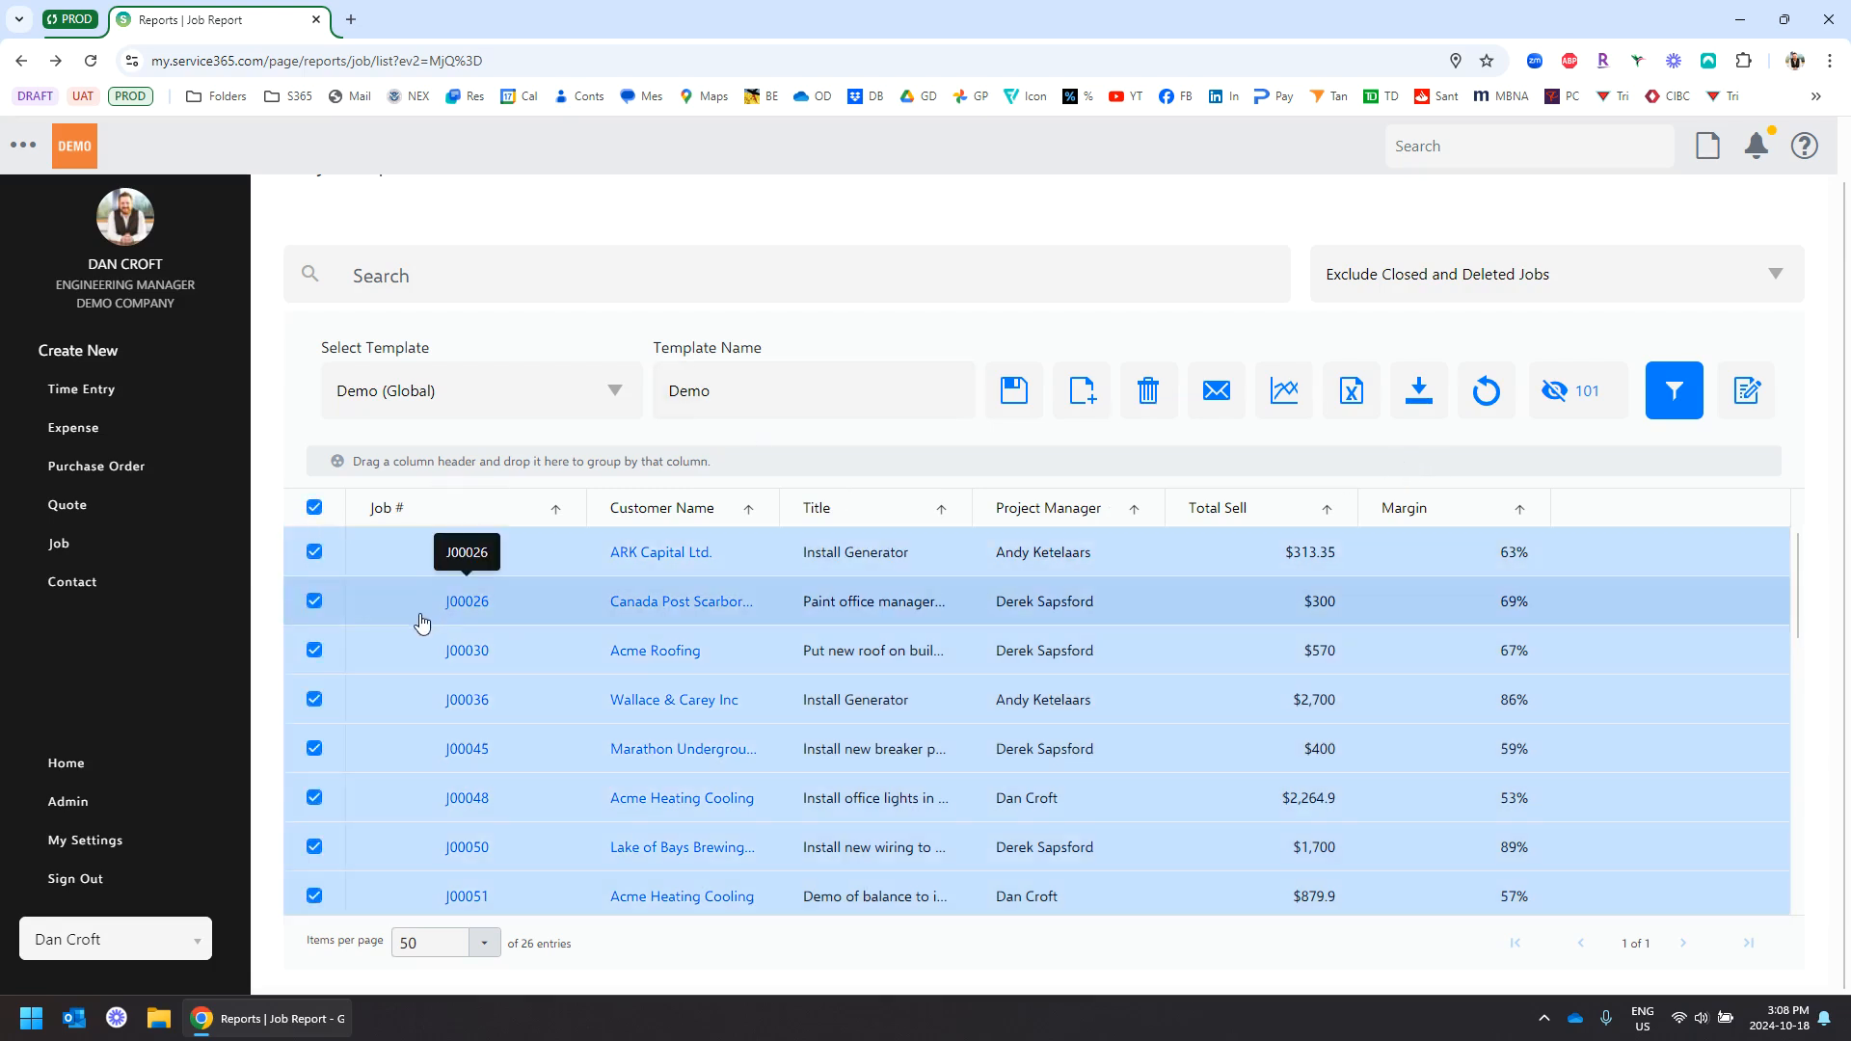
Batch-edit the selected jobs to Job Type Residential and save the attributes
left_click(1747, 391)
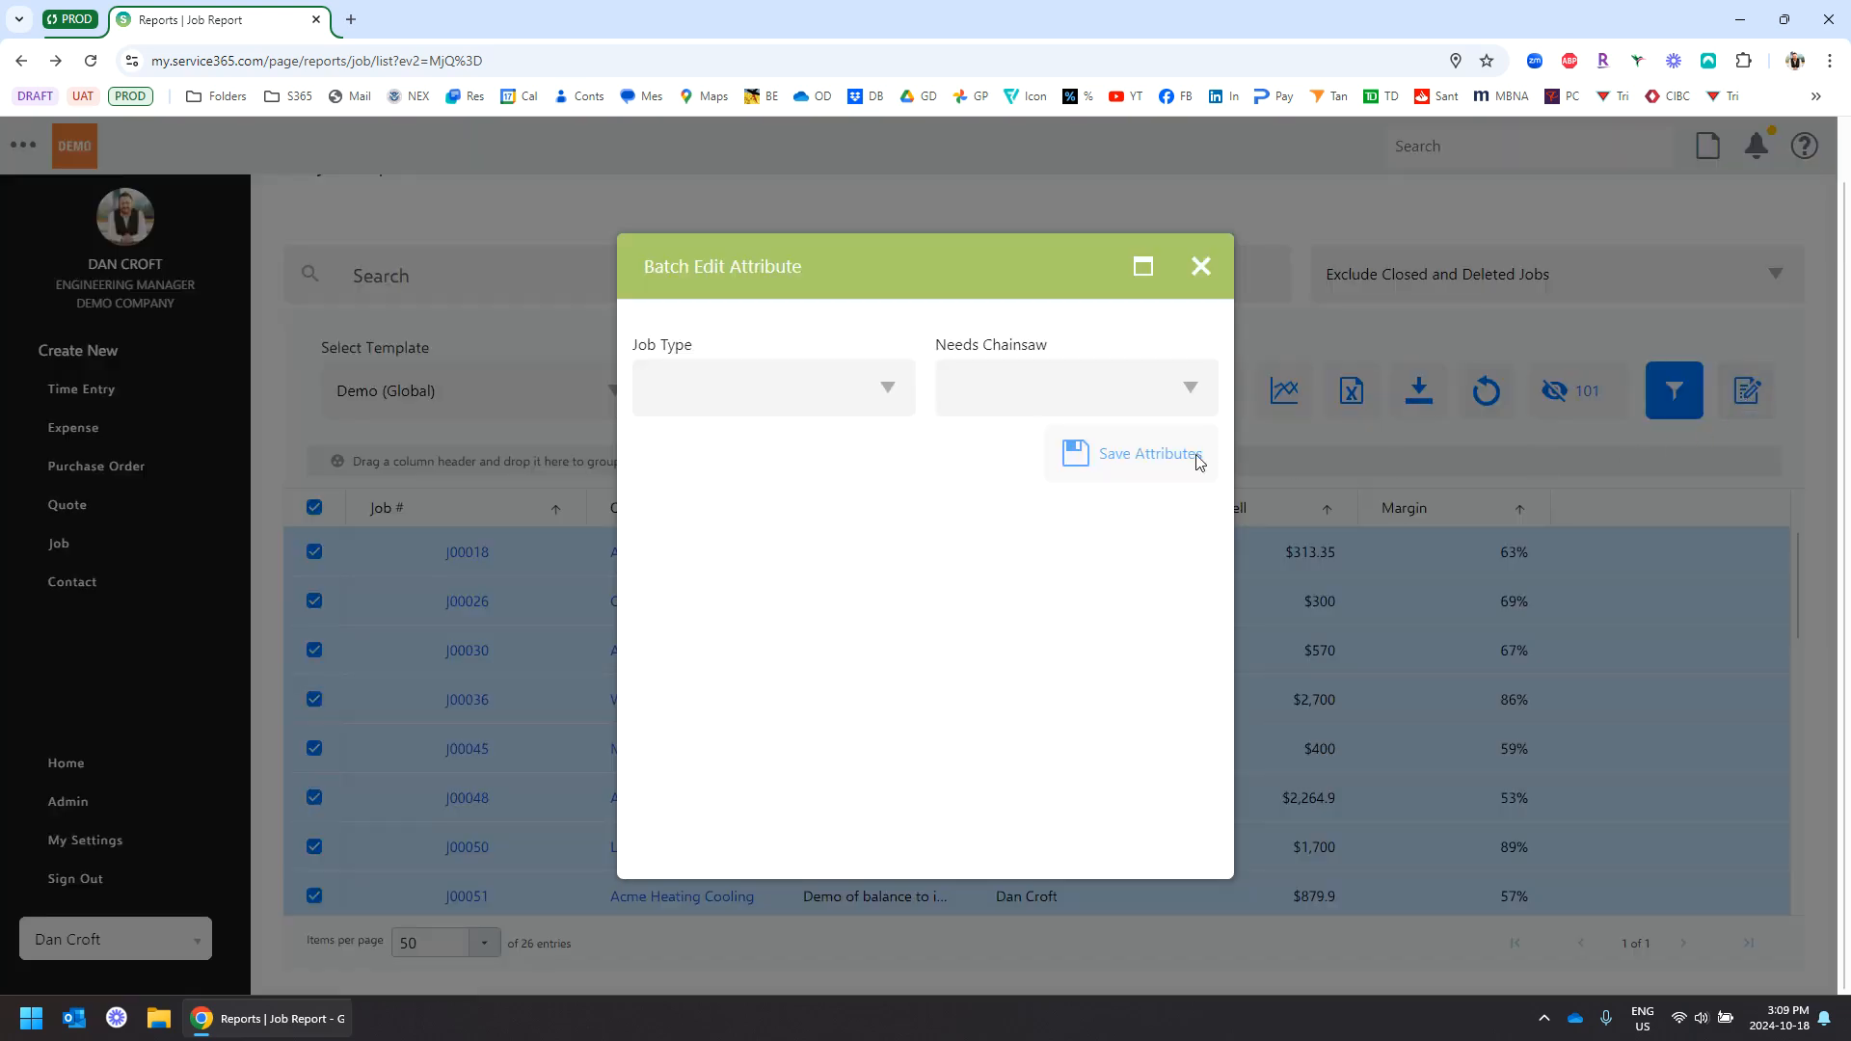
left_click(889, 390)
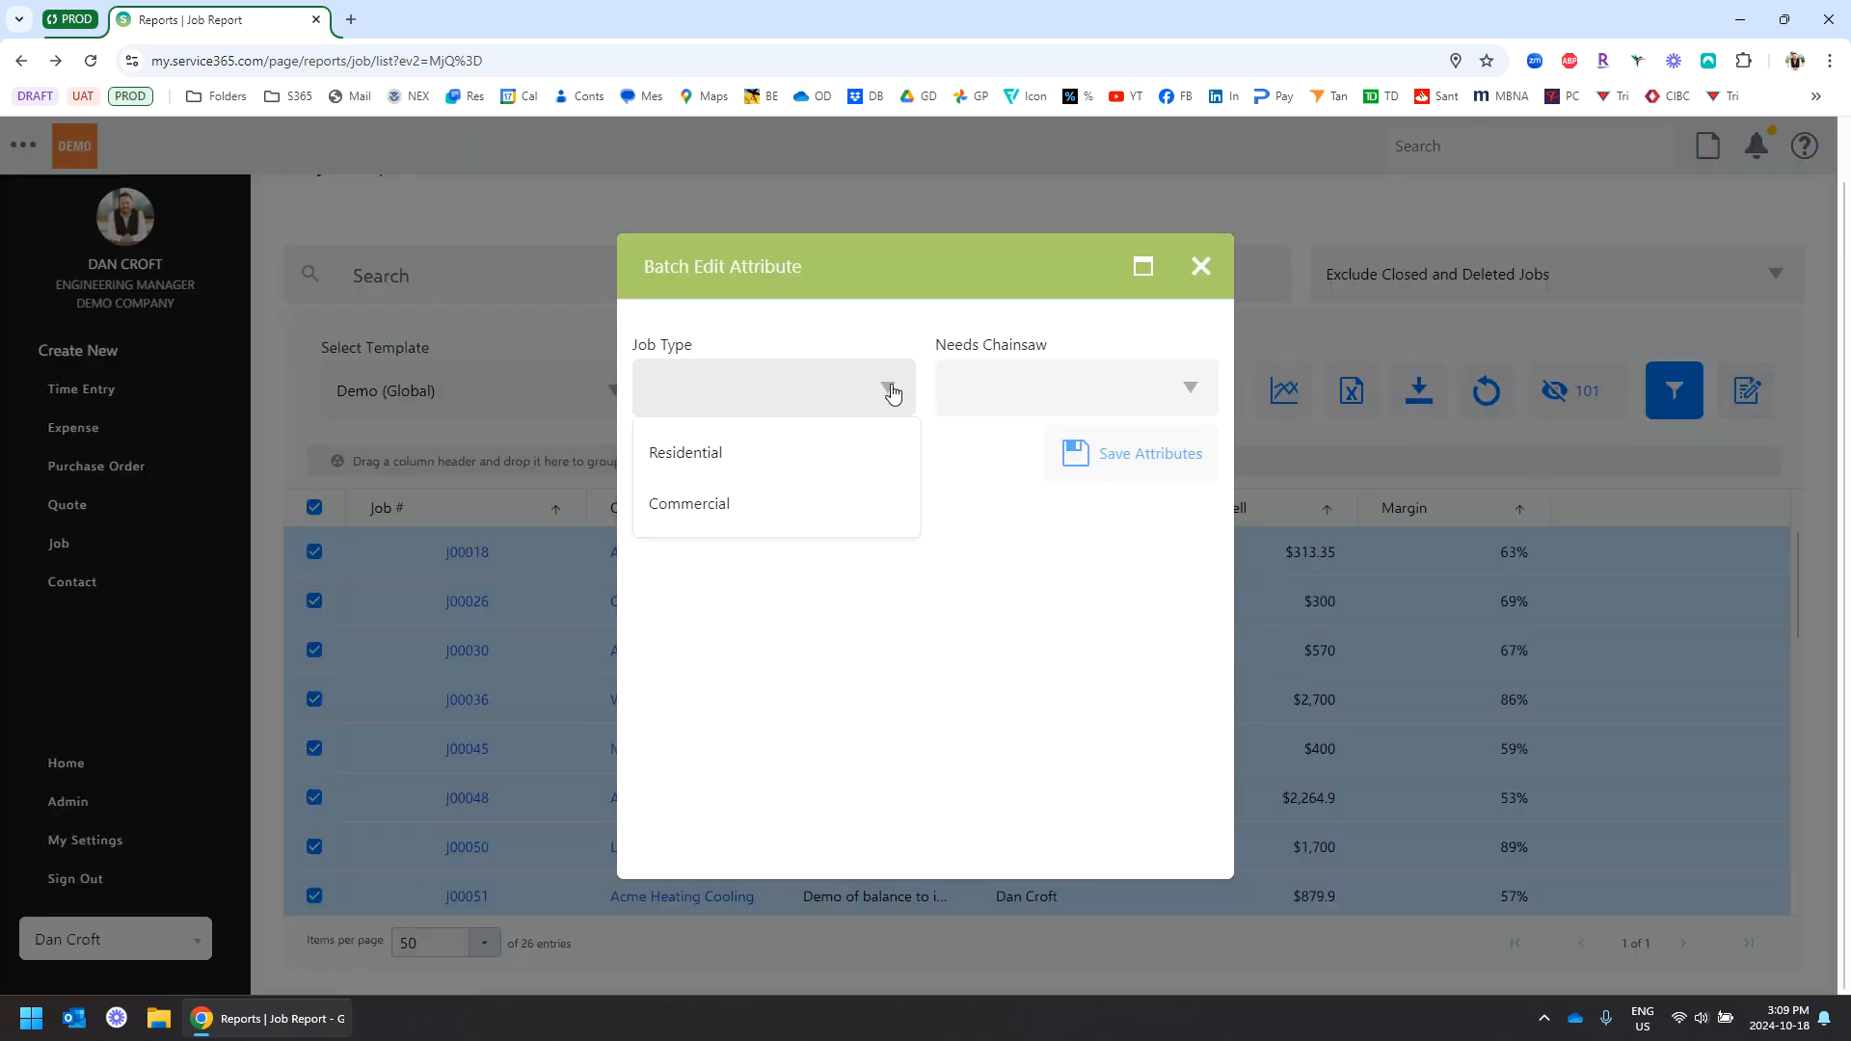
left_click(892, 390)
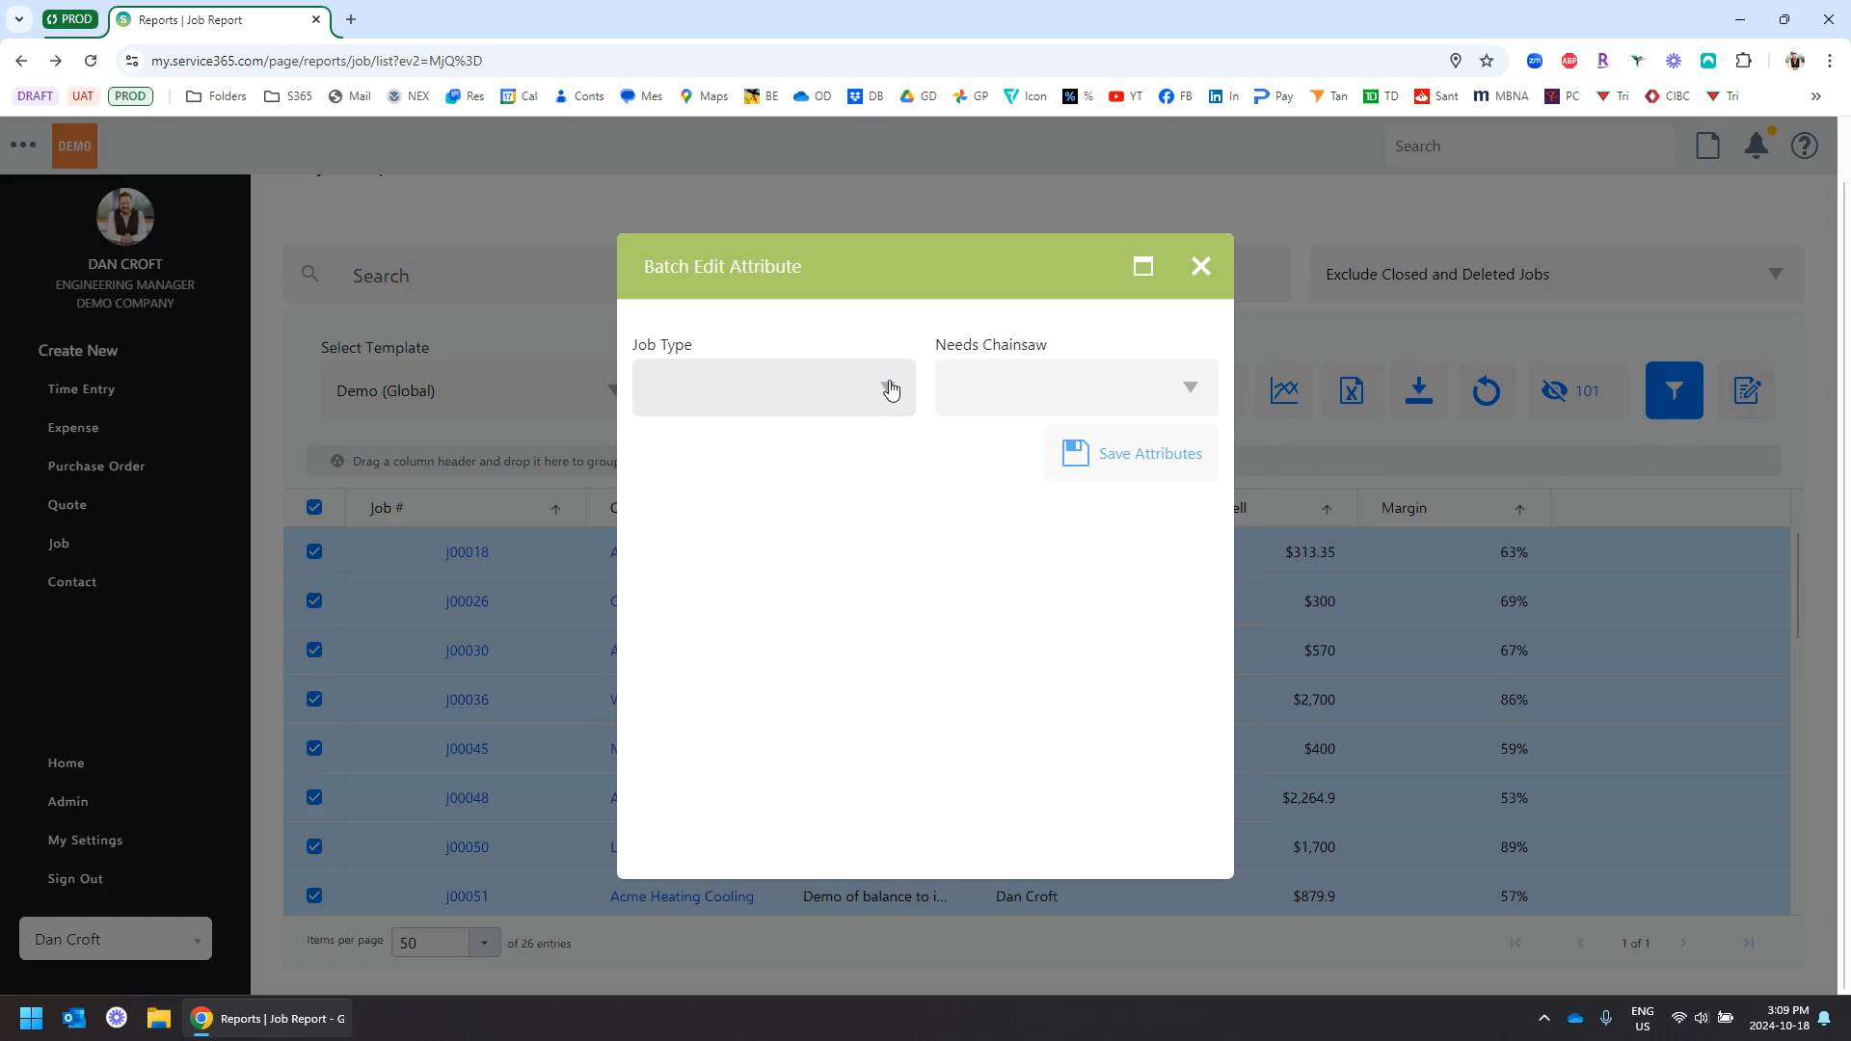
left_click(891, 389)
left_click(808, 461)
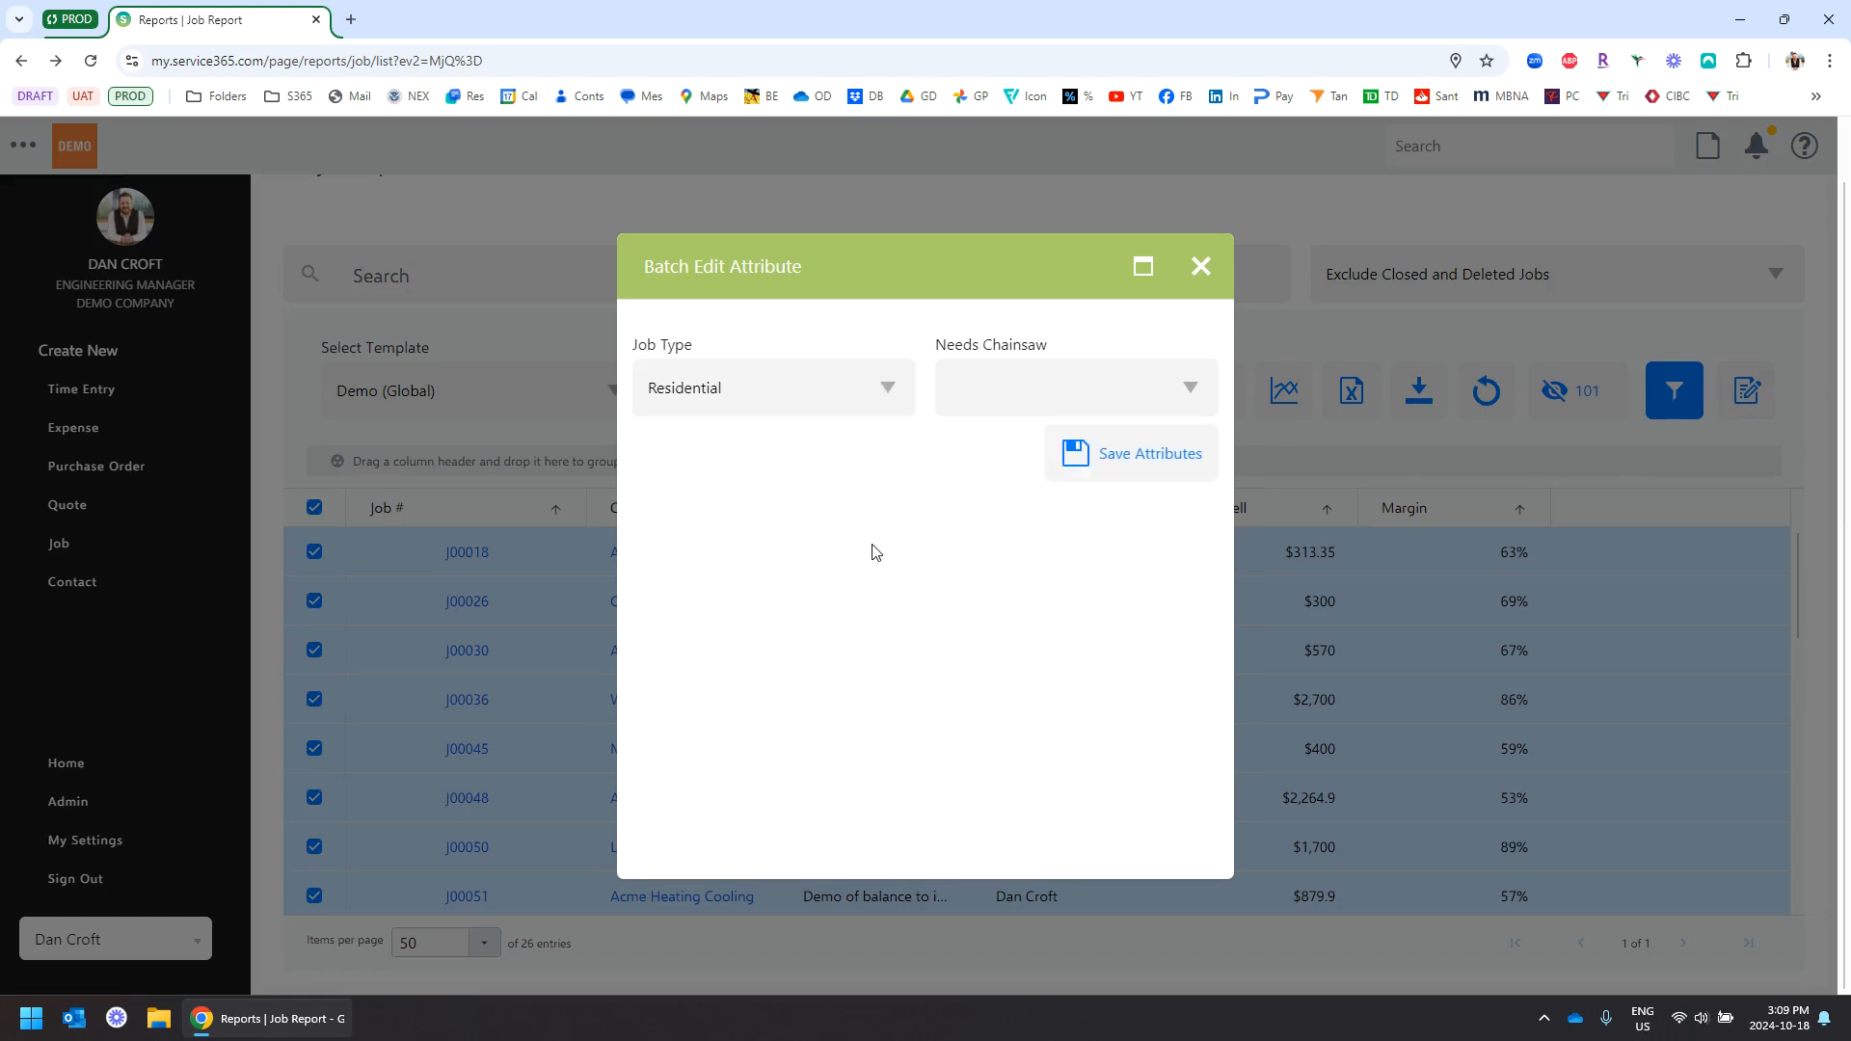
left_click(1142, 466)
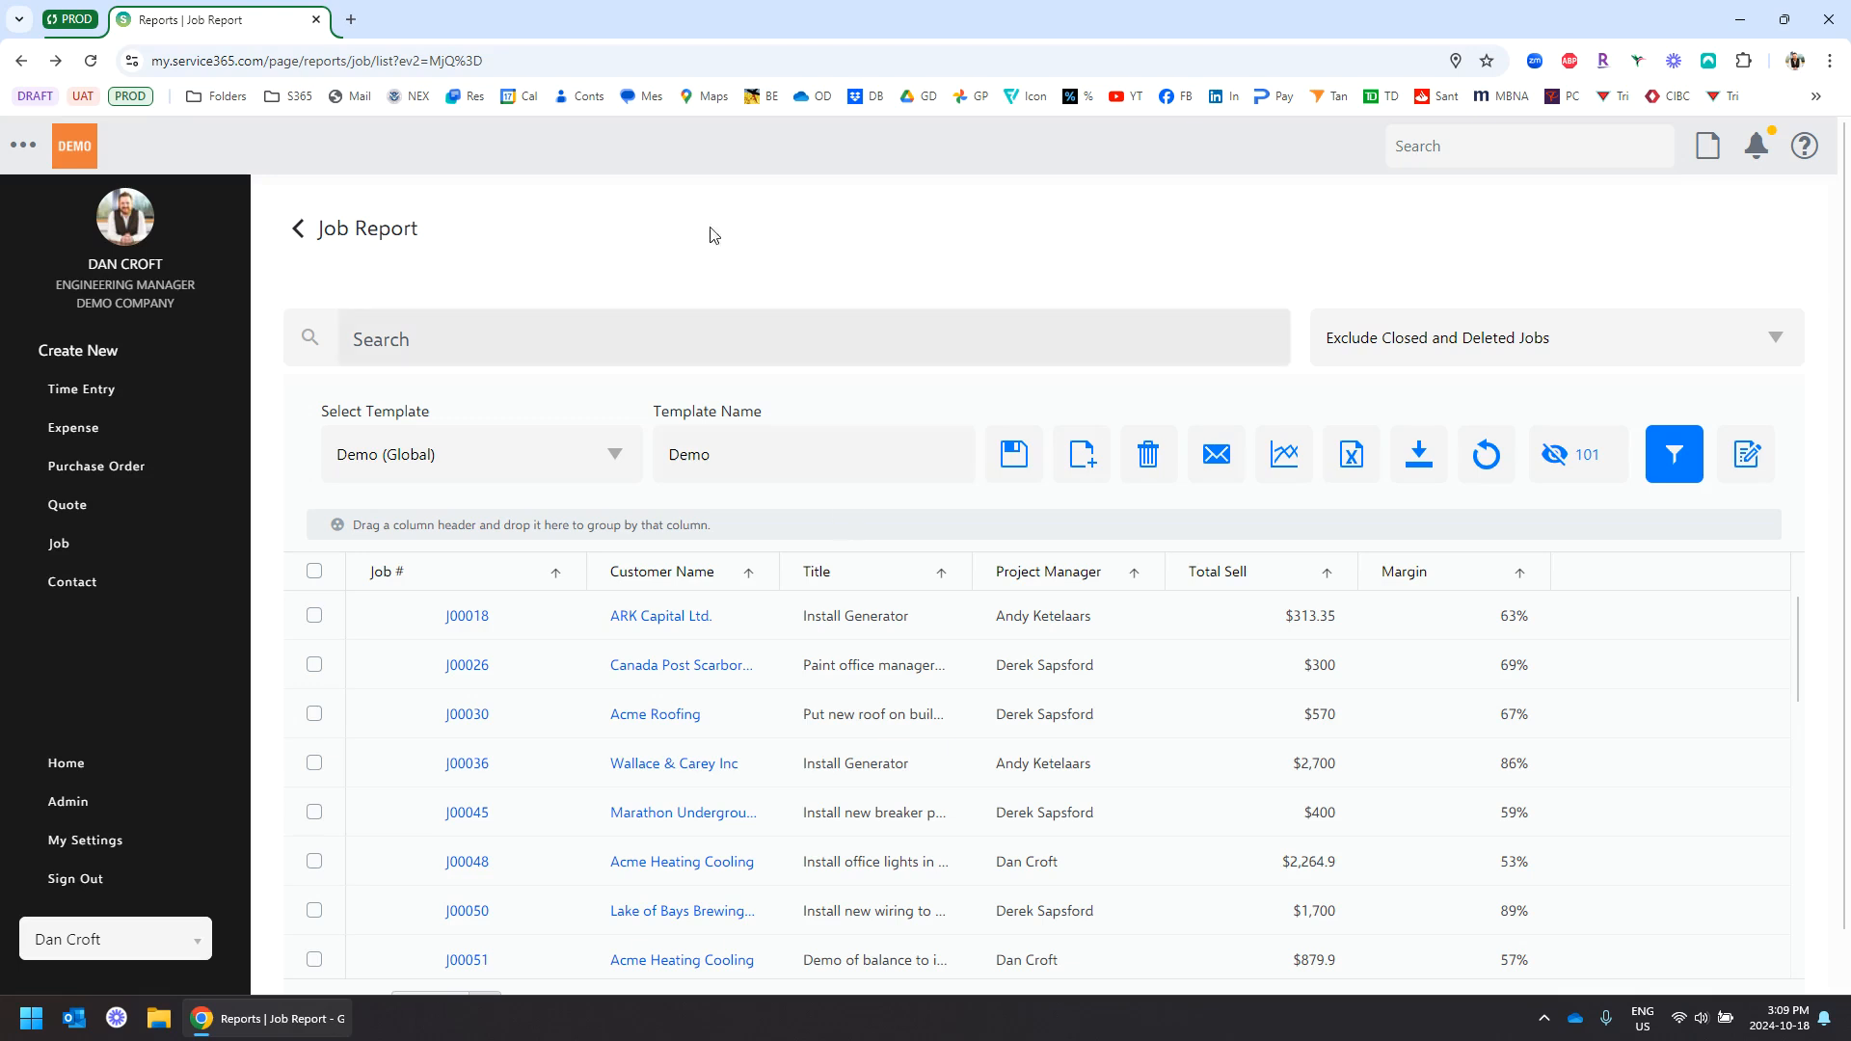
Go back from the Job Report to the Reports Dashboard
left_click(298, 228)
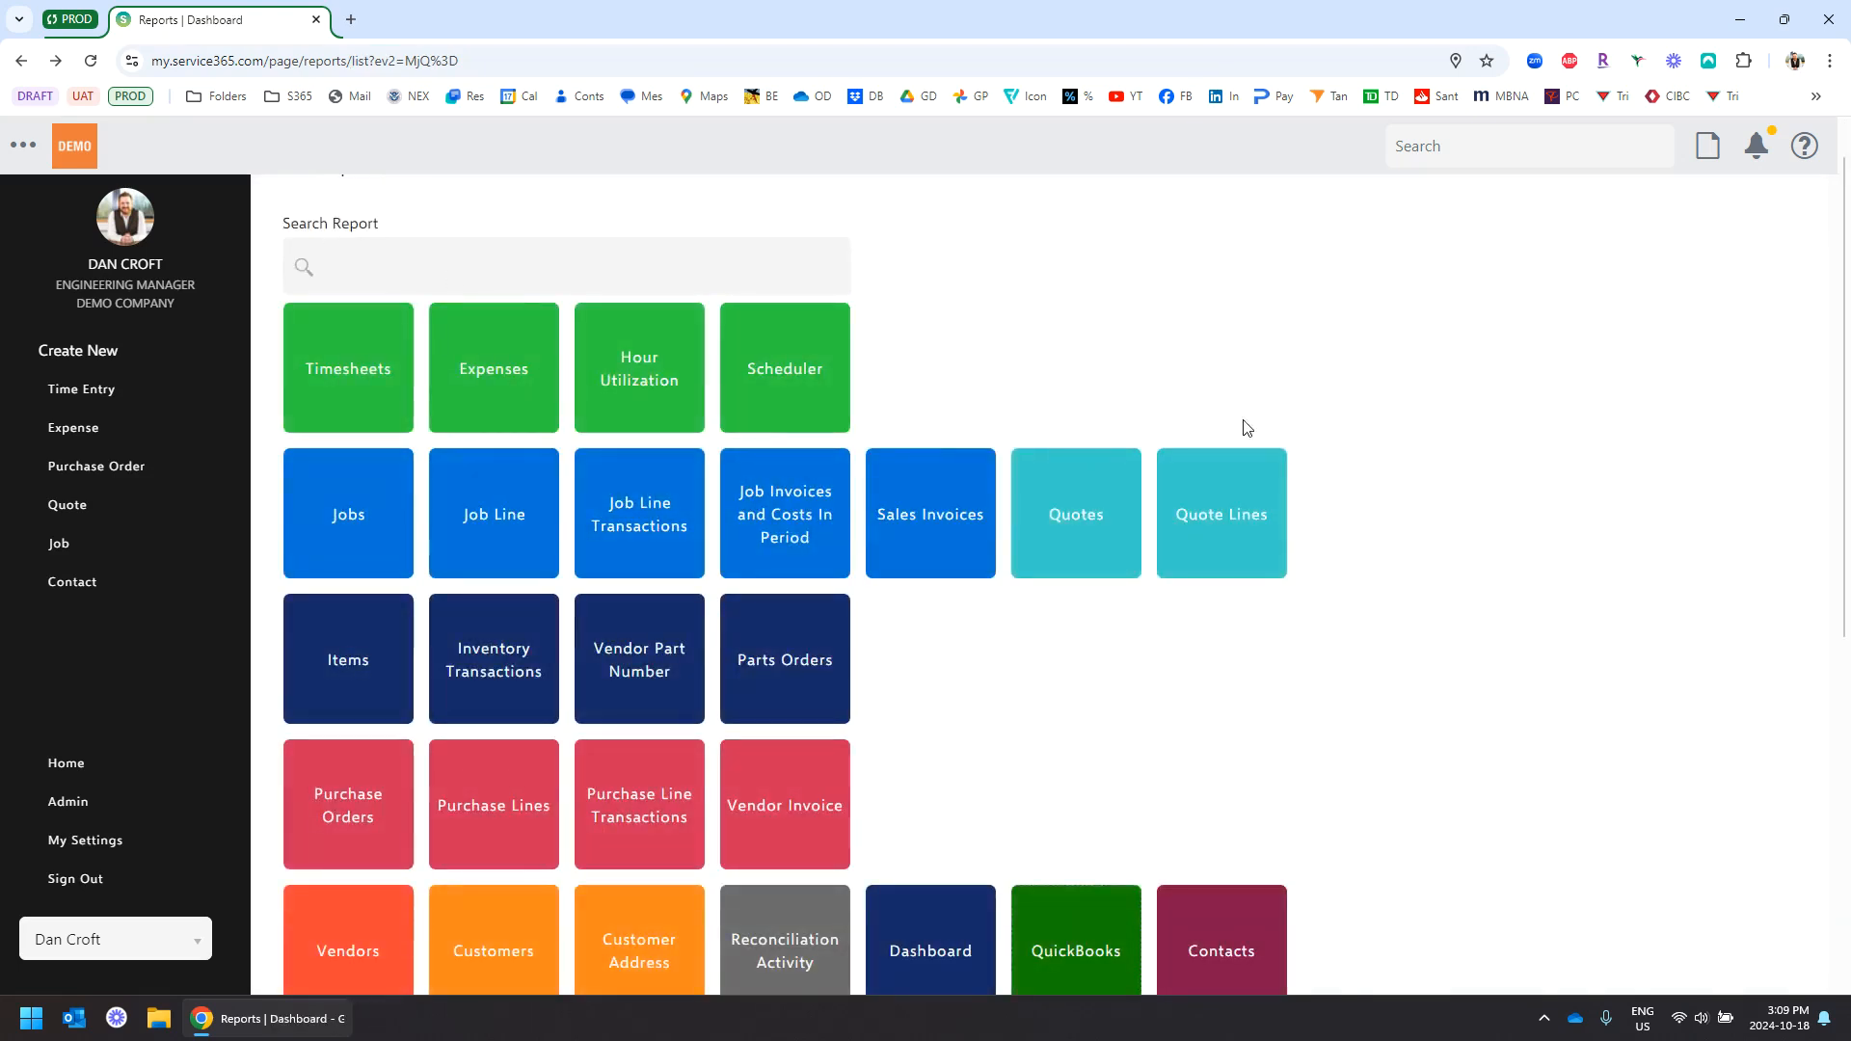